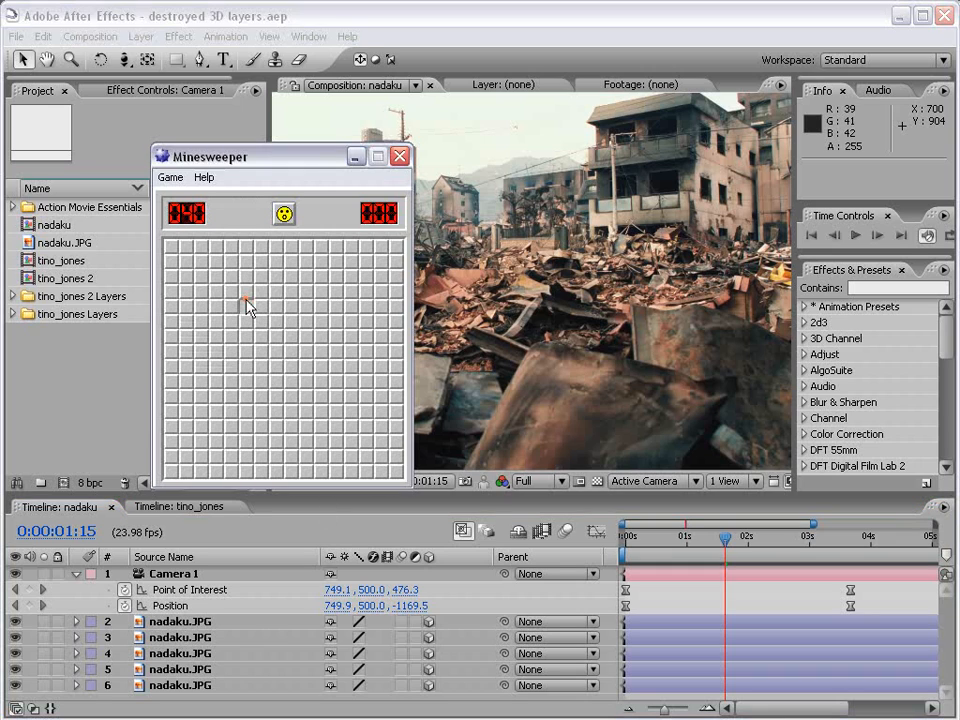
Start a Minesweeper round, uncovering squares and flagging suspected mines.
{"action": "left_click", "coordinate": [245, 305]}
{"action": "left_click", "coordinate": [259, 368]}
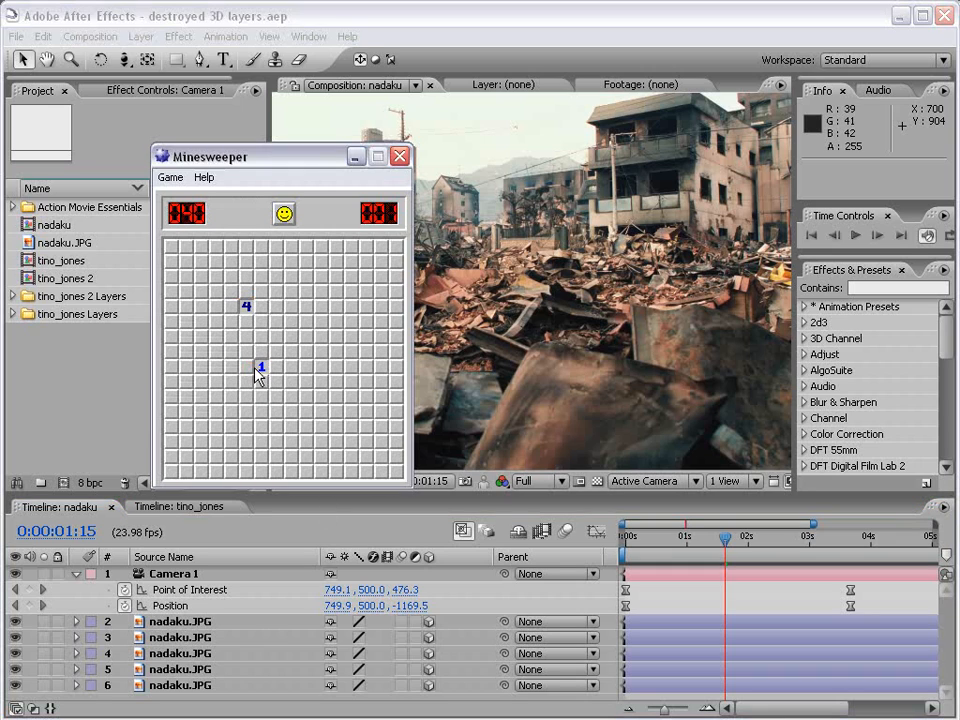
{"action": "left_click", "coordinate": [335, 321]}
{"action": "left_click", "coordinate": [318, 415]}
{"action": "right_click", "coordinate": [351, 366]}
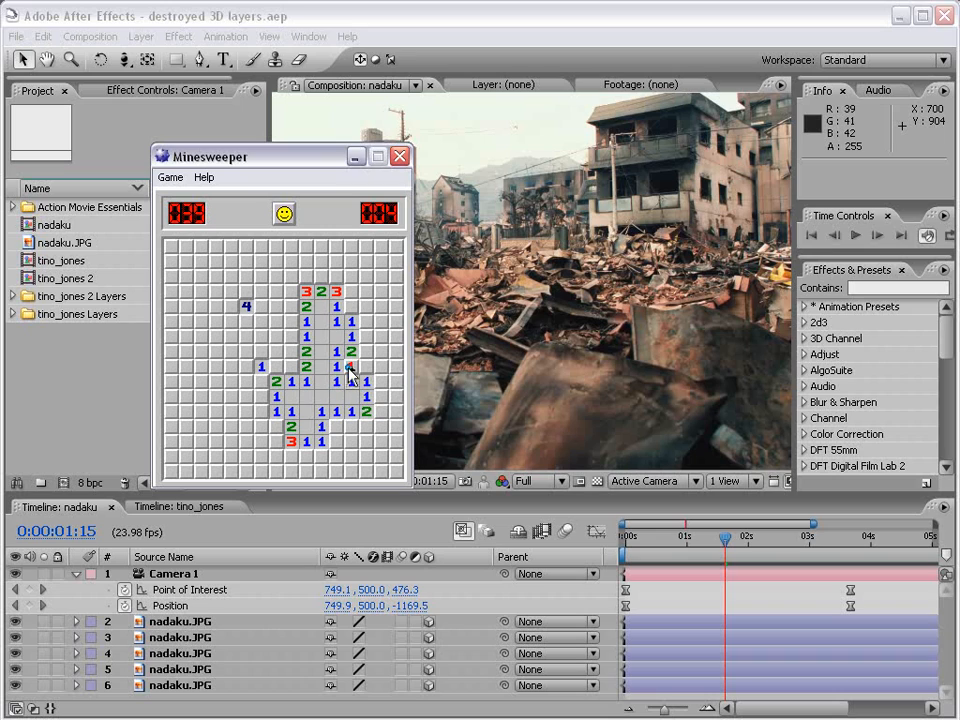
{"action": "right_click", "coordinate": [334, 424]}
{"action": "right_click", "coordinate": [276, 426]}
{"action": "left_click", "coordinate": [201, 336]}
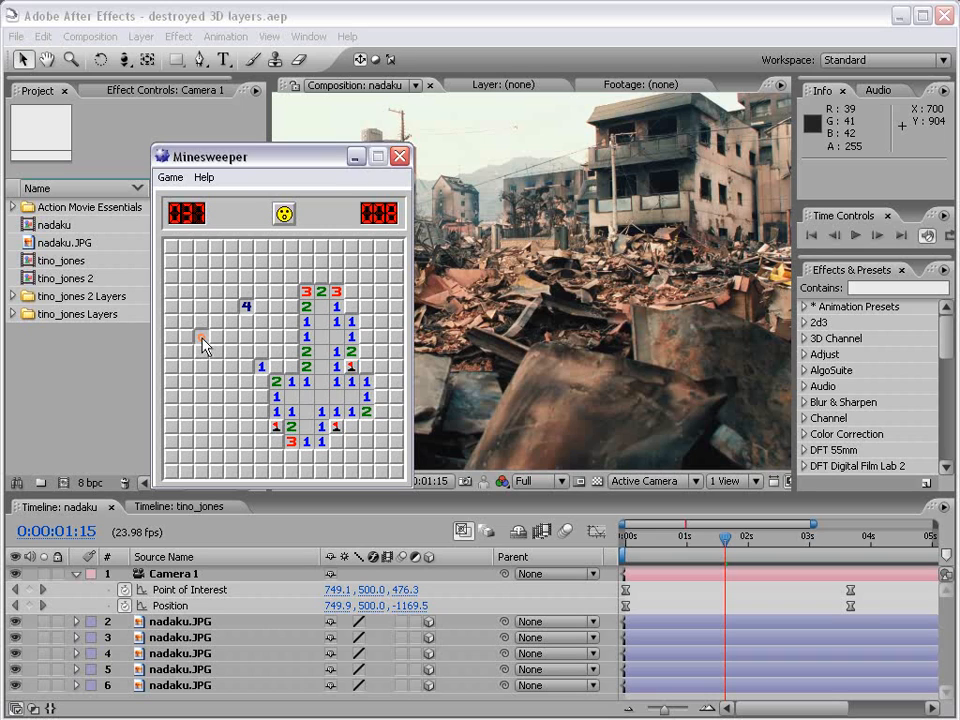
{"action": "left_click", "coordinate": [215, 412]}
{"action": "left_click", "coordinate": [201, 381]}
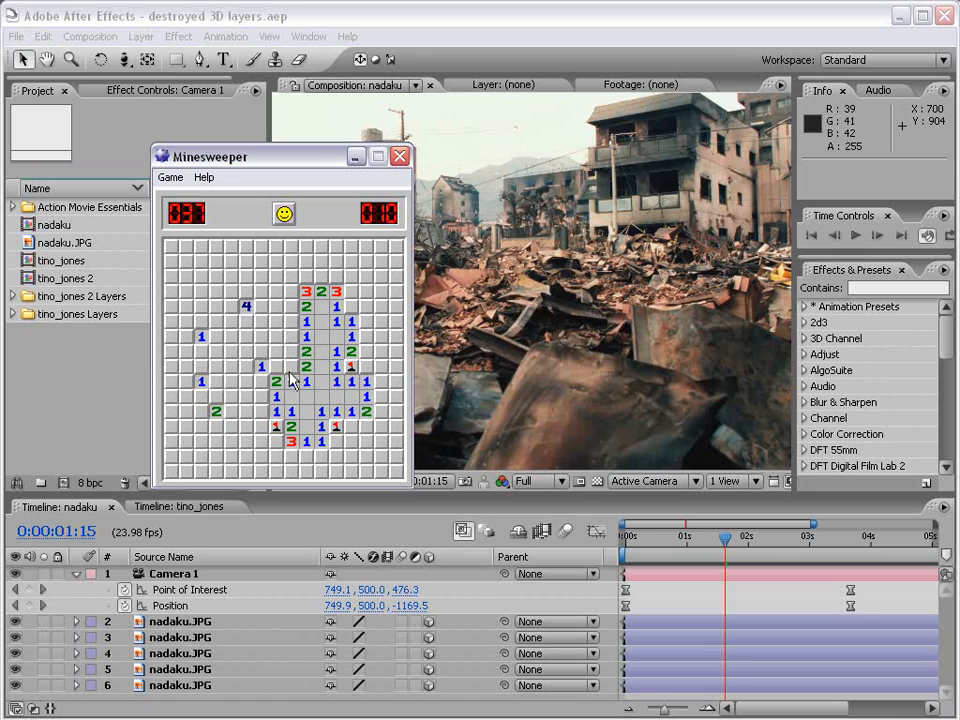
{"action": "right_click", "coordinate": [291, 366]}
Keep uncovering and flagging squares until the round ends on a mine.
{"action": "left_click", "coordinate": [276, 322]}
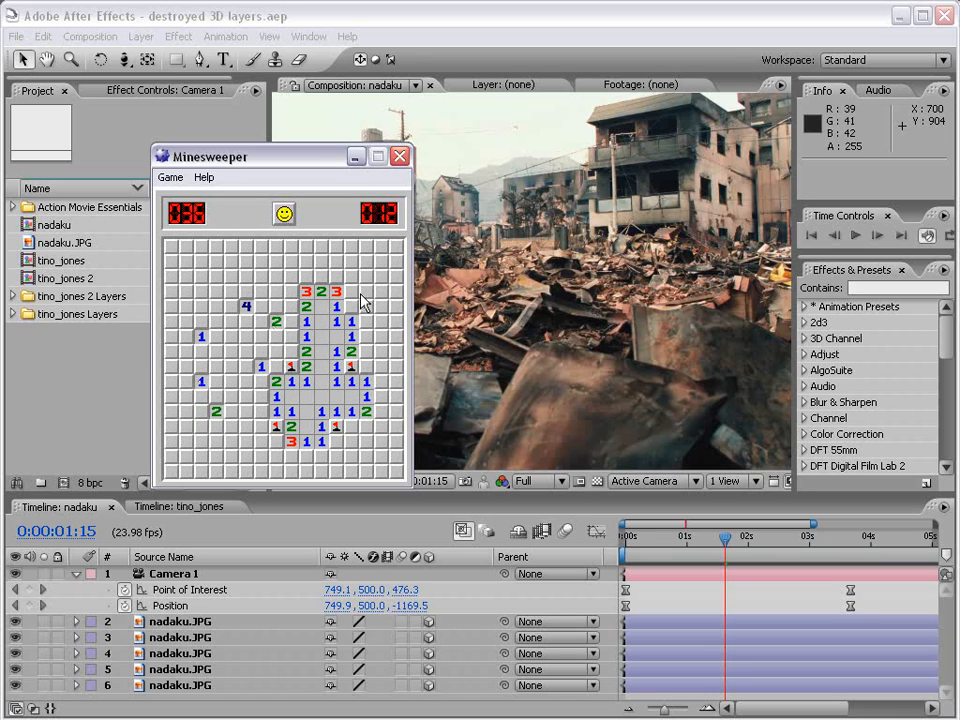
{"action": "left_click", "coordinate": [384, 278]}
{"action": "left_click", "coordinate": [192, 260]}
{"action": "left_click", "coordinate": [201, 441]}
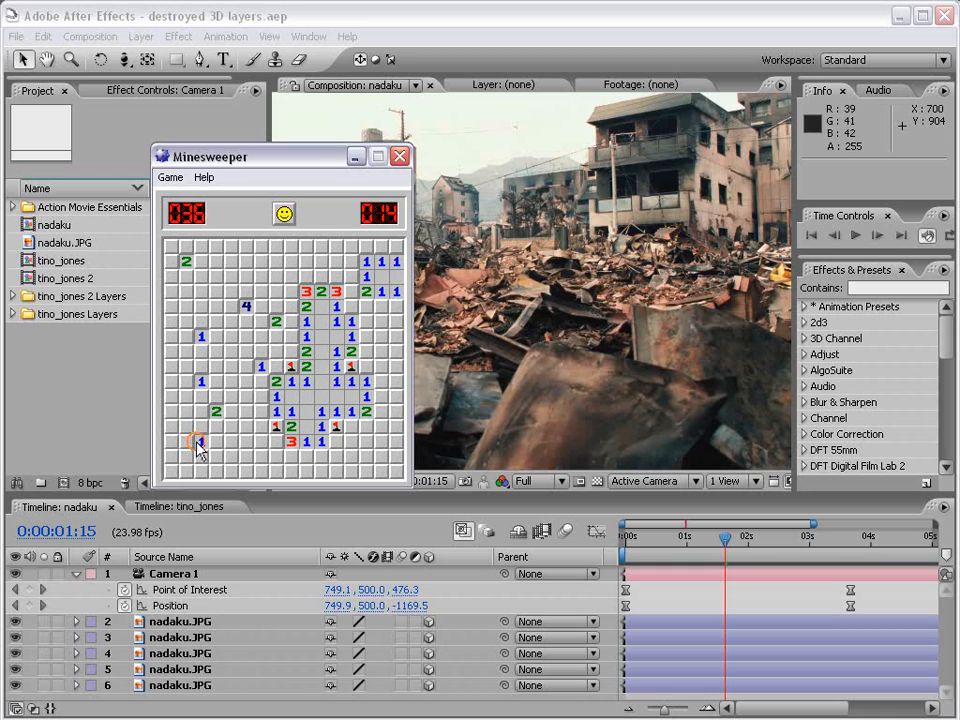
{"action": "left_click", "coordinate": [261, 441]}
{"action": "left_click", "coordinate": [231, 411]}
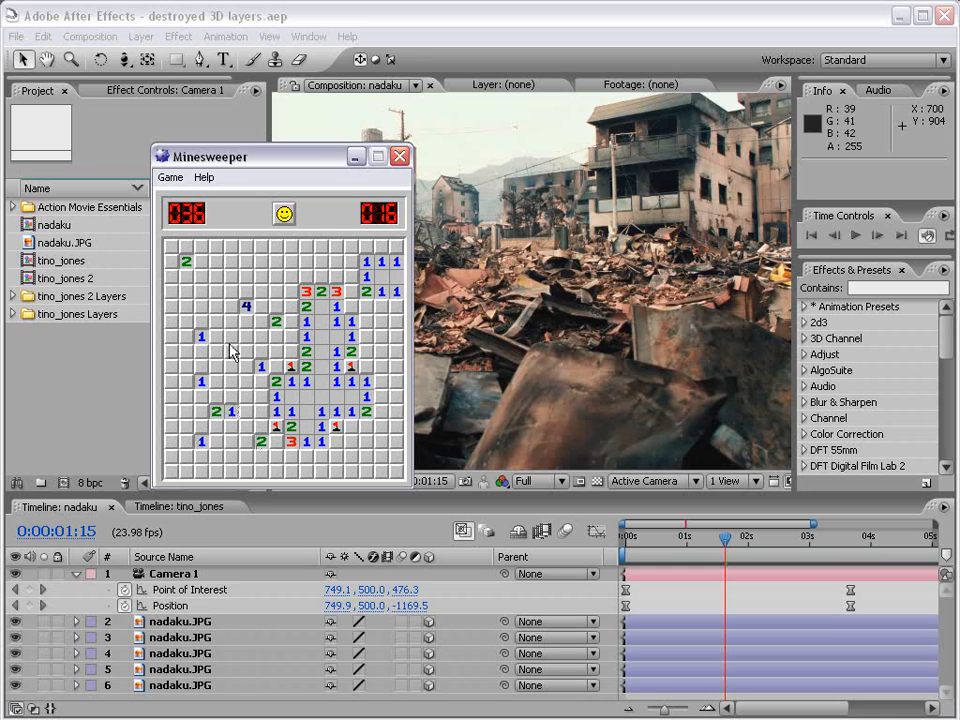
{"action": "left_click", "coordinate": [231, 261]}
{"action": "left_click", "coordinate": [276, 261]}
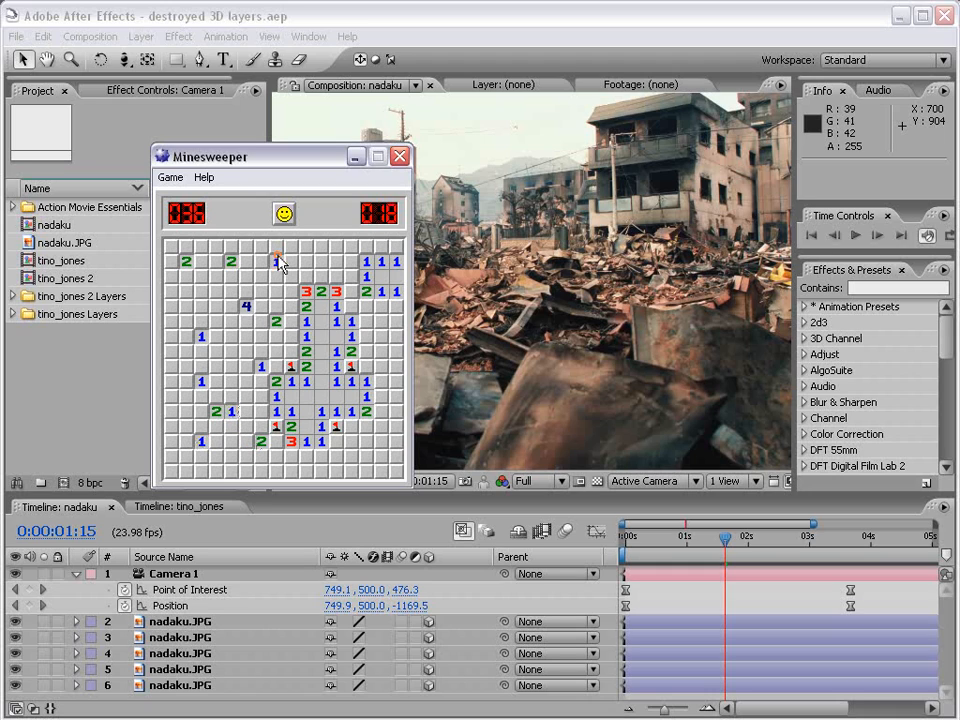
{"action": "right_click", "coordinate": [351, 307]}
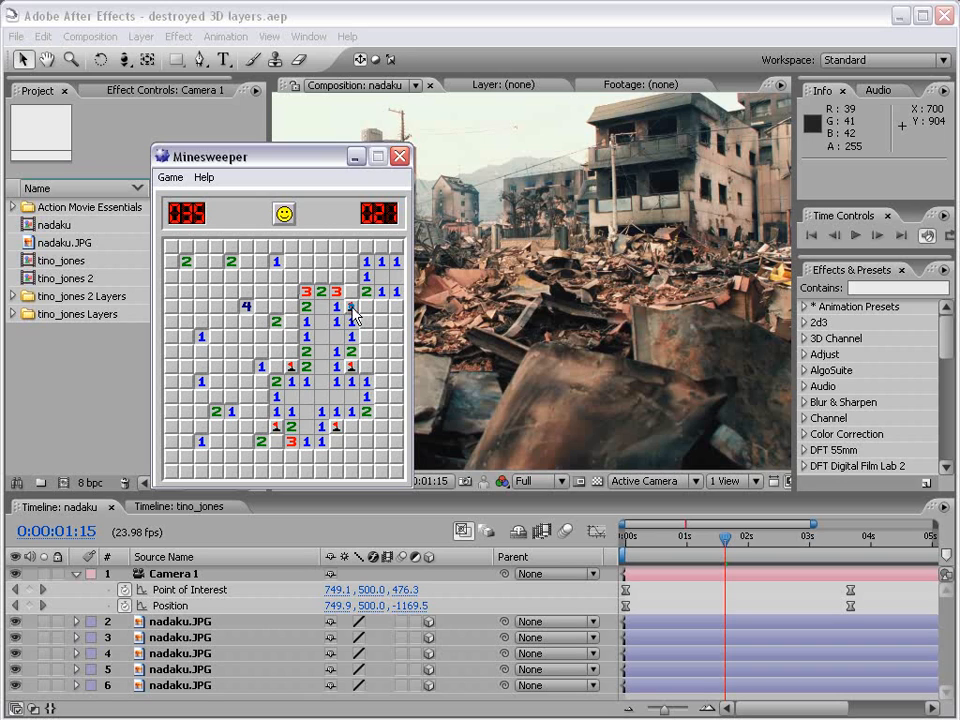
{"action": "left_click", "coordinate": [199, 291]}
{"action": "left_click", "coordinate": [380, 441]}
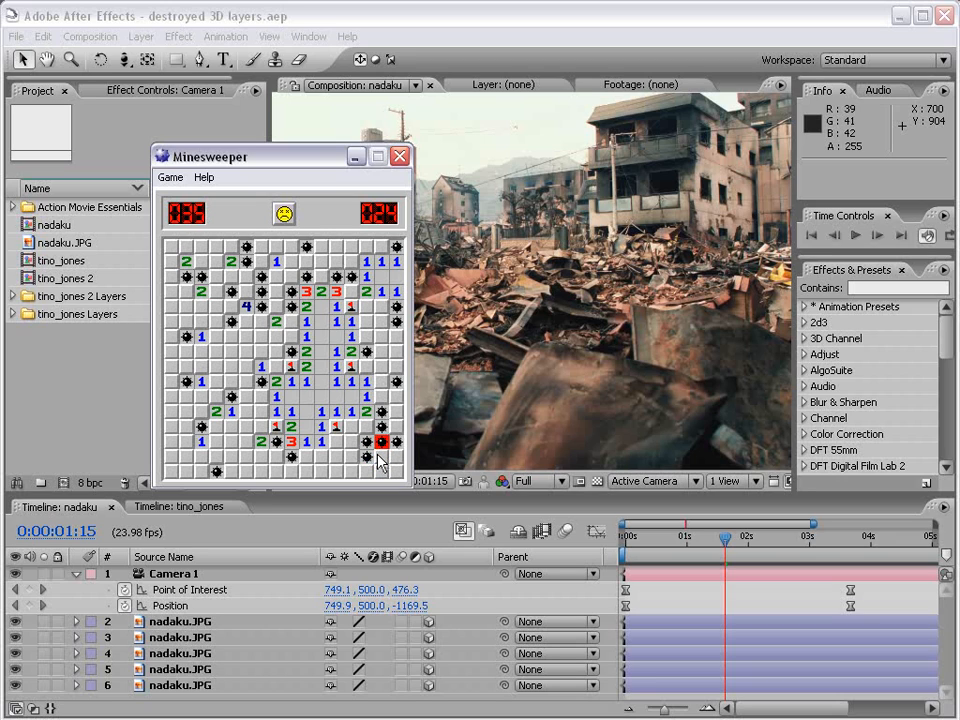
Start a new game, open a large region of the board, then open and close the Game menu.
{"action": "left_click", "coordinate": [284, 213]}
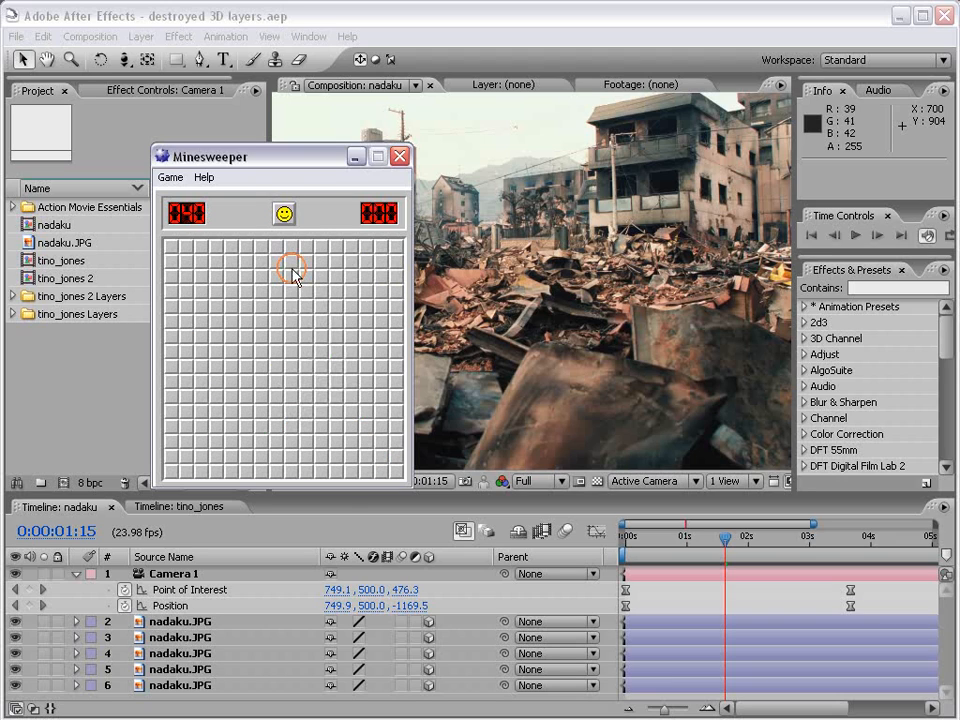
{"action": "left_click", "coordinate": [277, 351]}
{"action": "left_click", "coordinate": [336, 411]}
{"action": "left_click", "coordinate": [335, 378]}
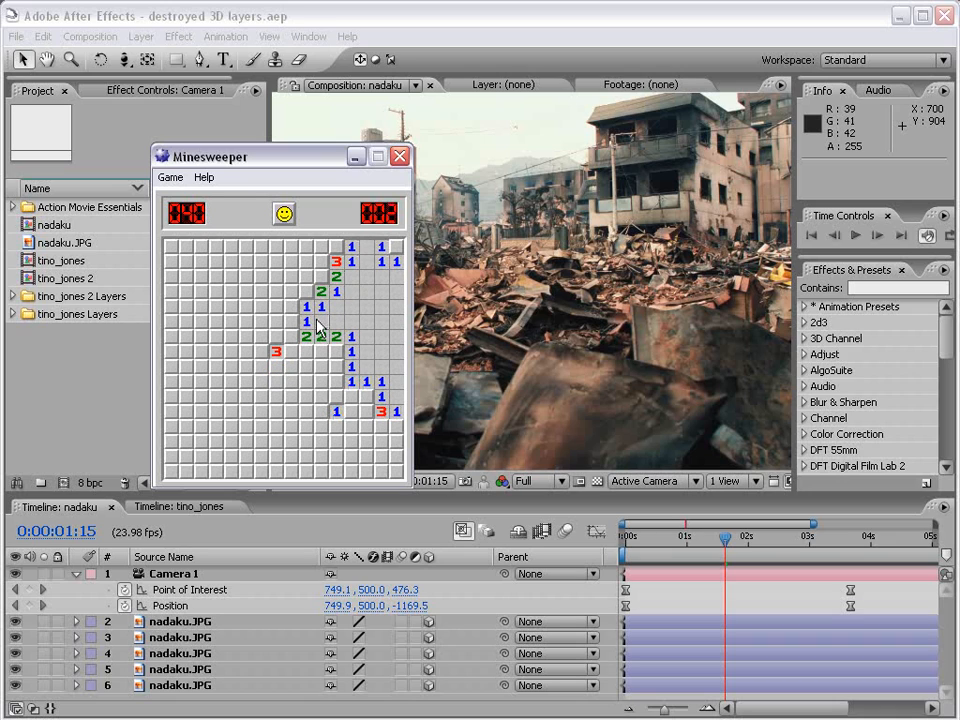
{"action": "left_click", "coordinate": [170, 178]}
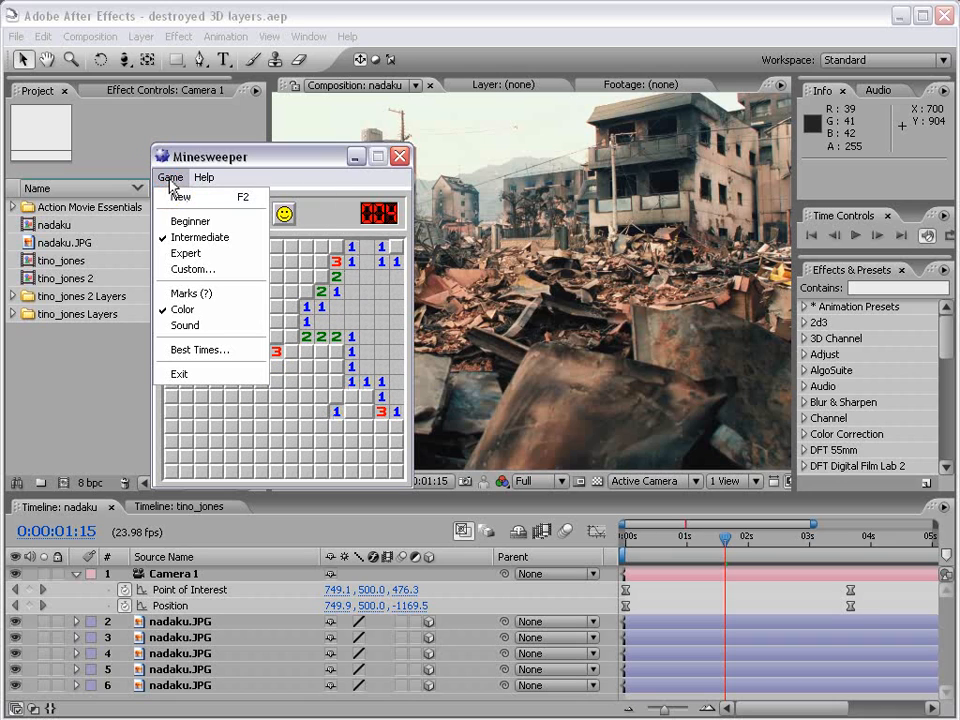
{"action": "left_click", "coordinate": [377, 132]}
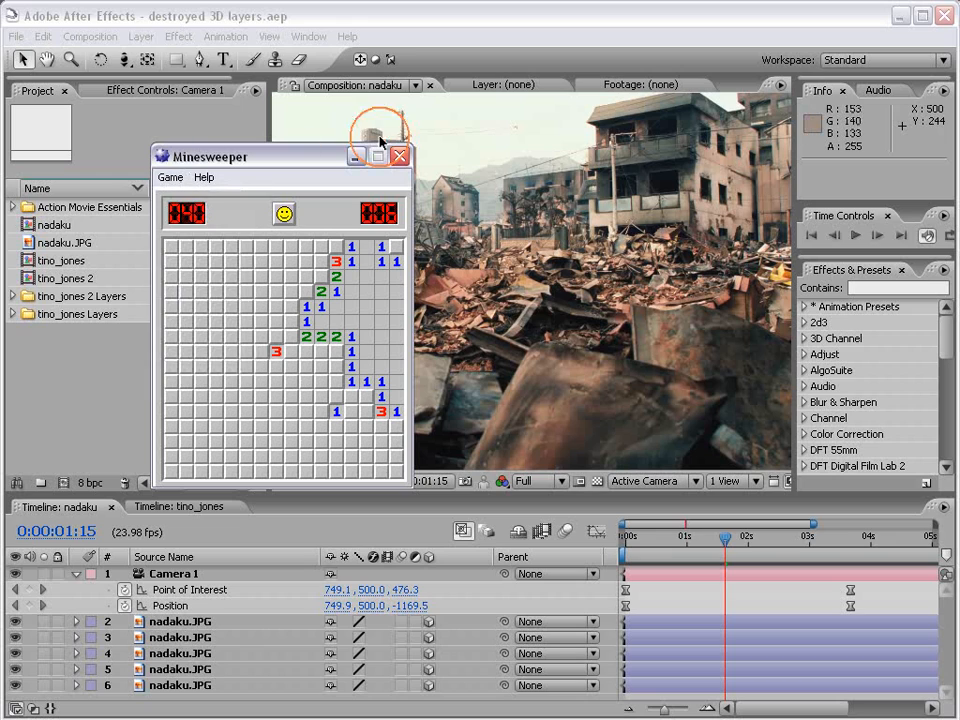
Minimize Minesweeper to return to After Effects.
{"action": "left_click", "coordinate": [356, 157]}
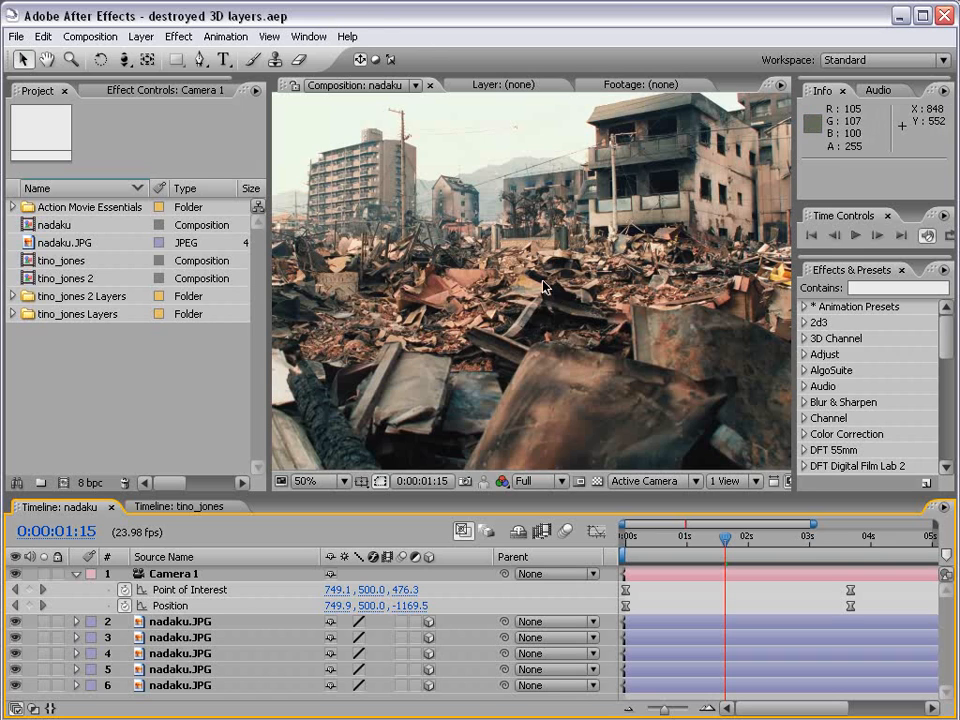
{"action": "scroll", "coordinate": [543, 287], "scroll_direction": "down", "scroll_amount": 2}
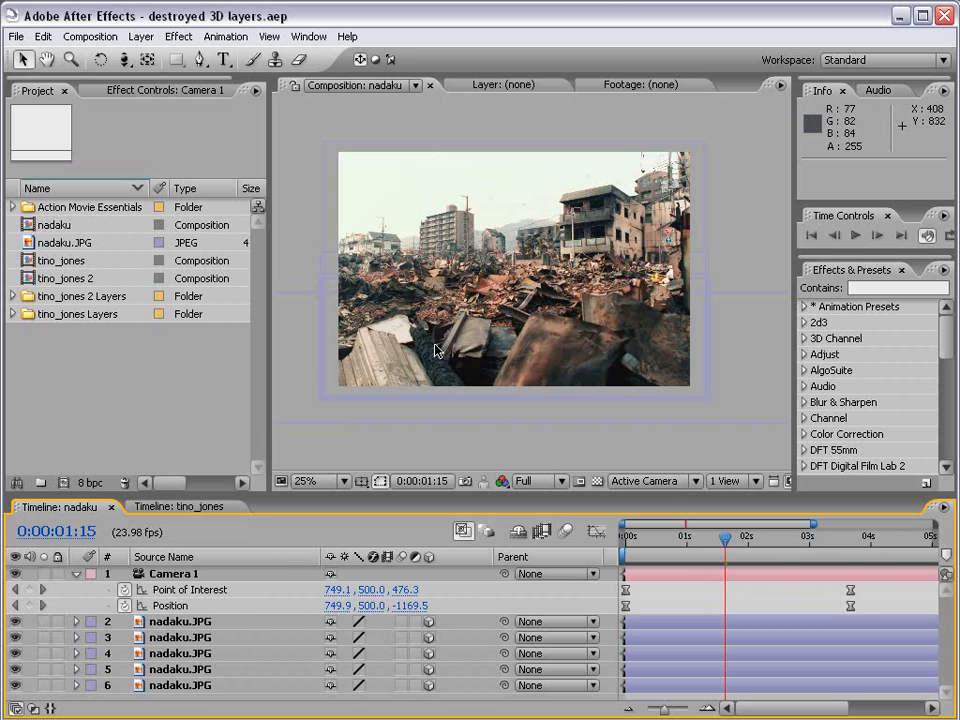
{"action": "scroll", "coordinate": [477, 320], "scroll_direction": "up", "scroll_amount": 2}
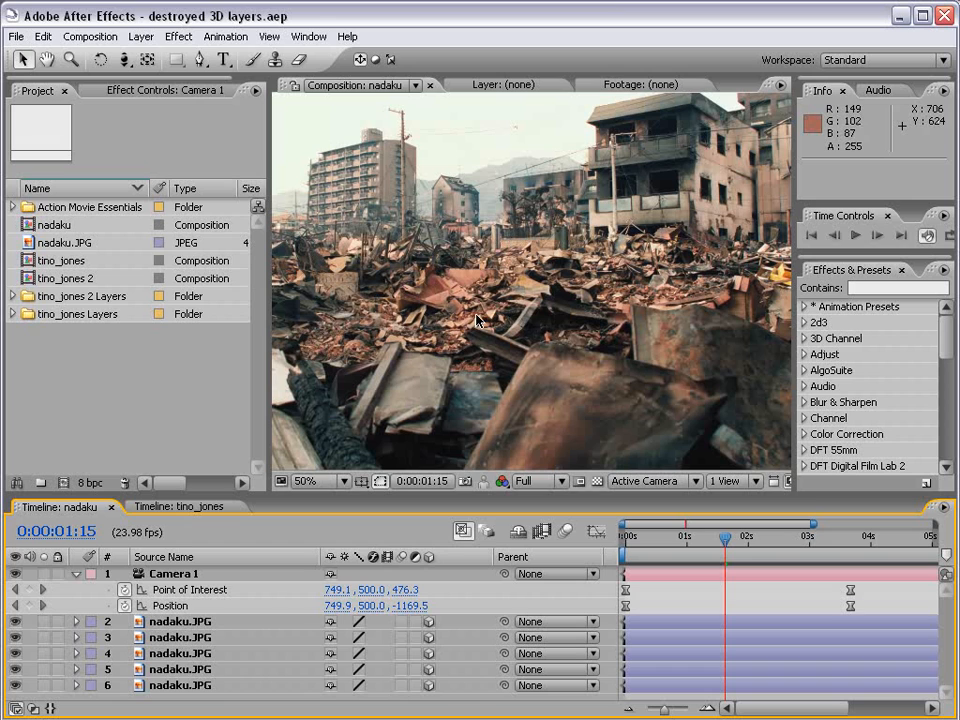
RAM-preview the nadaku Camera 1 move twice, then stop playback.
{"action": "key", "text": "KP_0"}
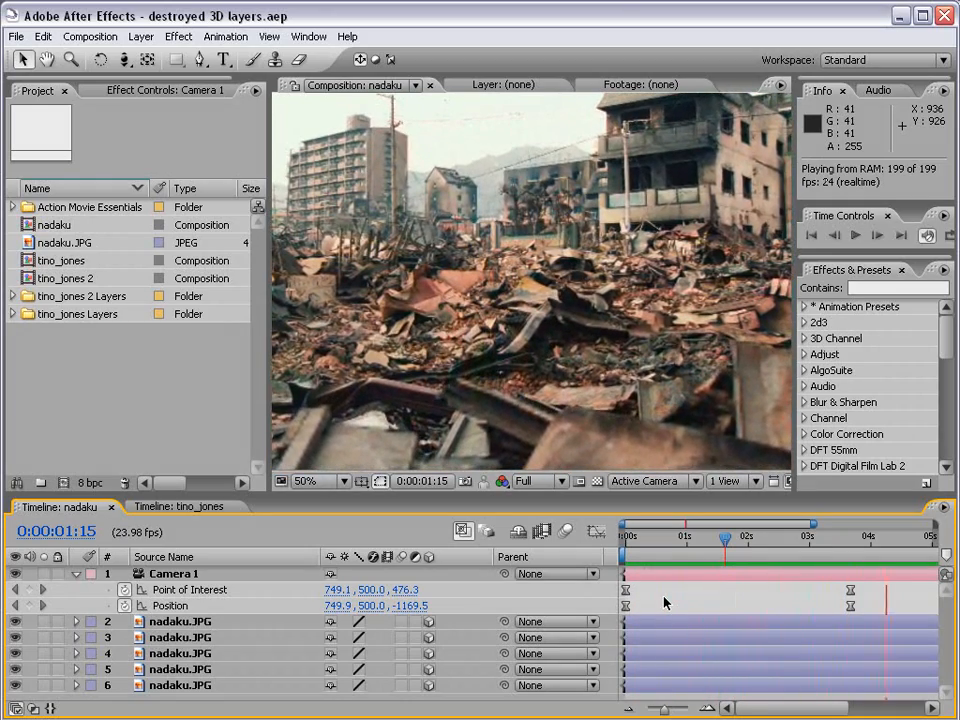
{"action": "key", "text": "KP_0"}
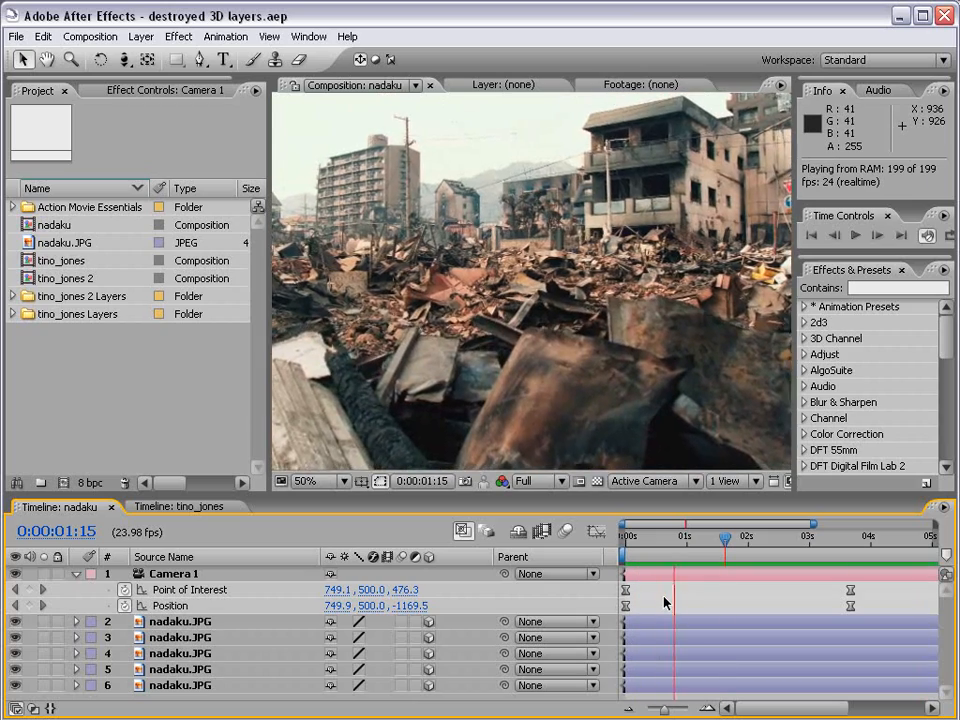
{"action": "key", "text": "space"}
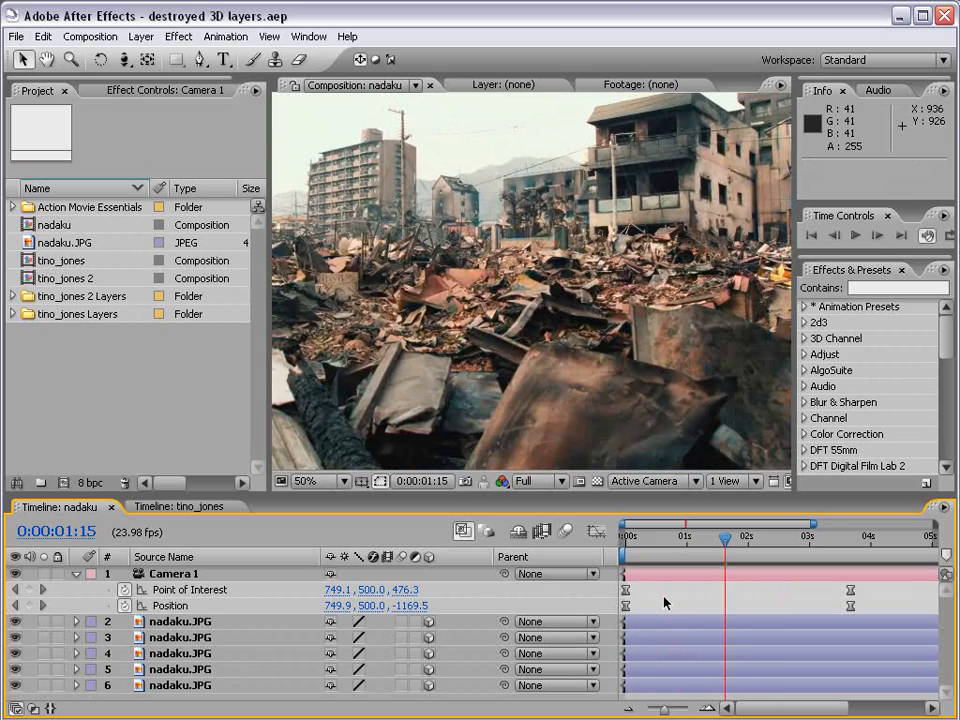
{"action": "scroll", "coordinate": [622, 332], "scroll_direction": "down", "scroll_amount": 1}
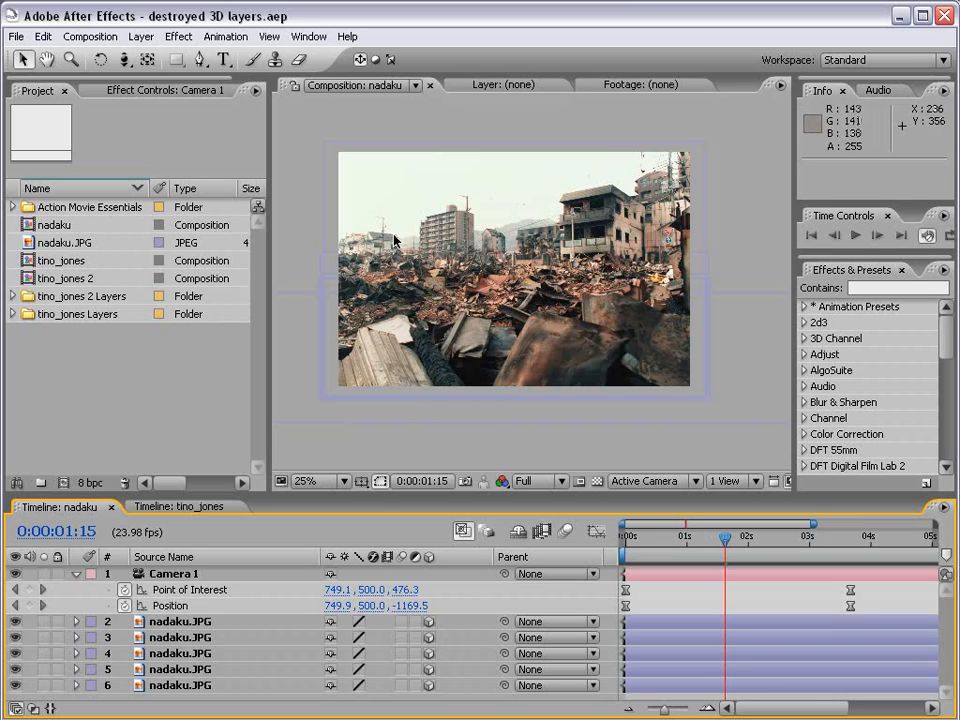
{"action": "key", "text": "c"}
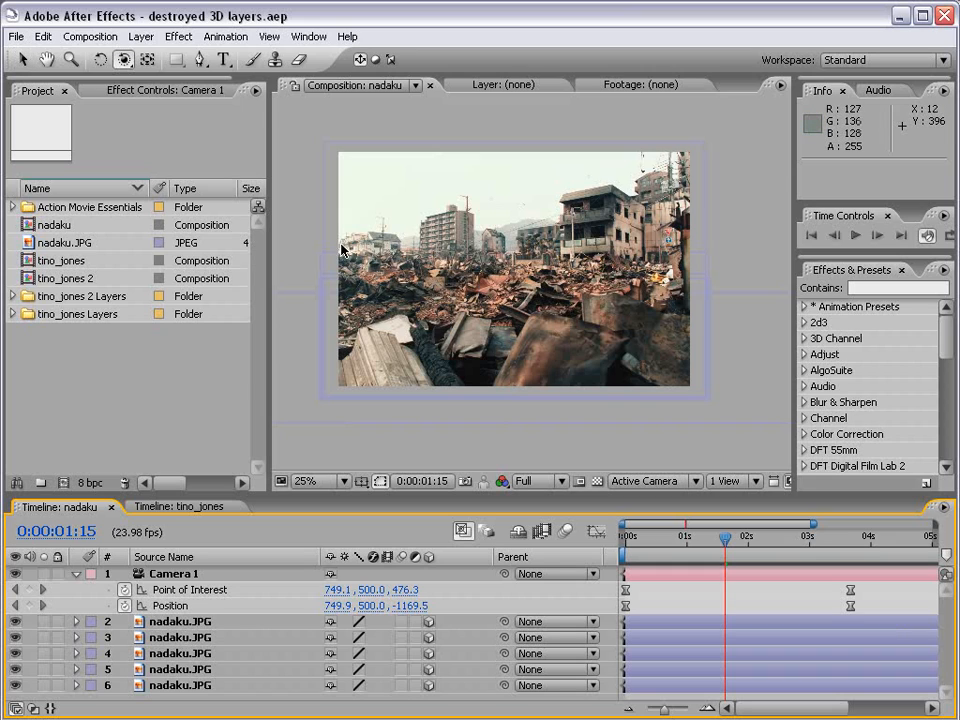
{"action": "left_click_drag", "start_coordinate": [123, 59], "coordinate": [180, 60]}
{"action": "mouse_move", "coordinate": [384, 300]}
{"action": "left_mouse_down"}
{"action": "mouse_move", "coordinate": [424, 296]}
{"action": "mouse_move", "coordinate": [442, 340]}
{"action": "mouse_move", "coordinate": [350, 284]}
{"action": "mouse_move", "coordinate": [372, 297]}
{"action": "left_mouse_up"}
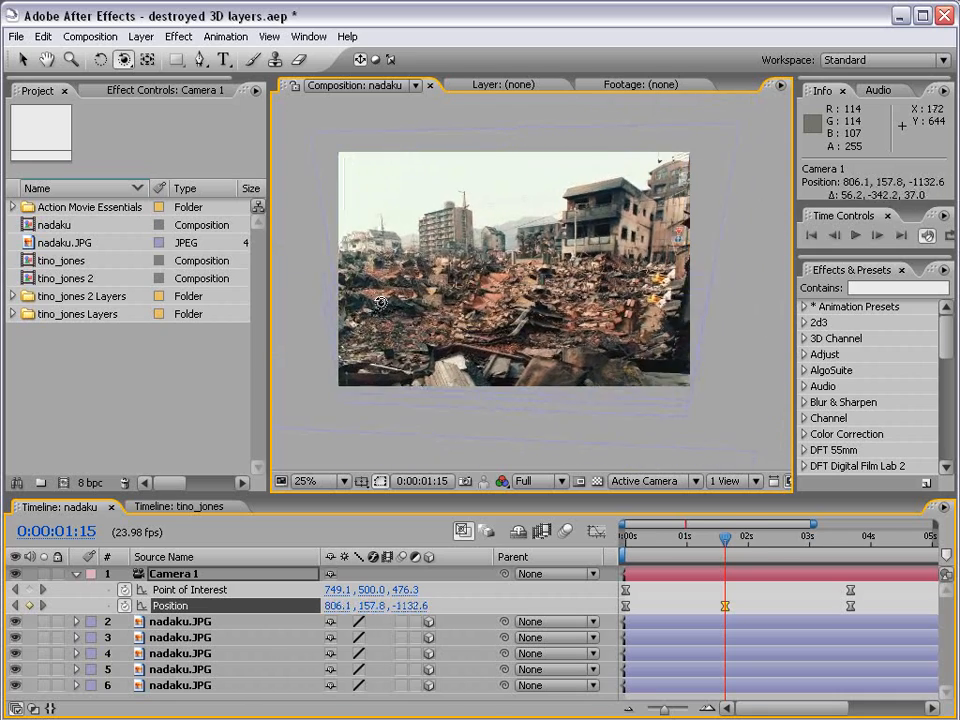
{"action": "left_click", "coordinate": [178, 507]}
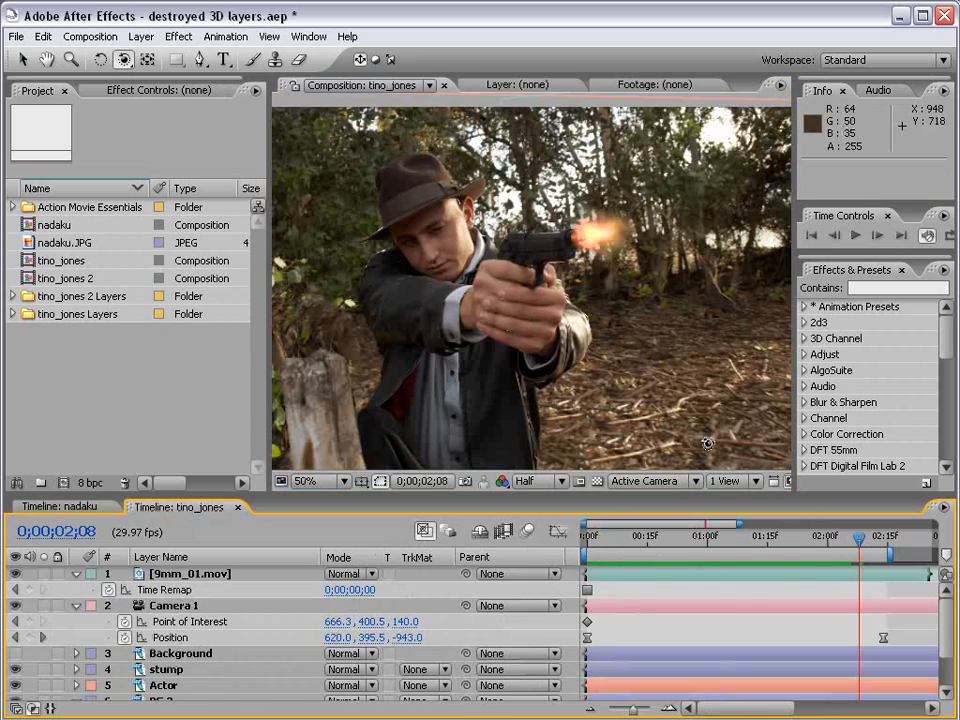
Preview the tino_jones composition from 0;00;02;03 with a wider viewer.
{"action": "left_click", "coordinate": [837, 540]}
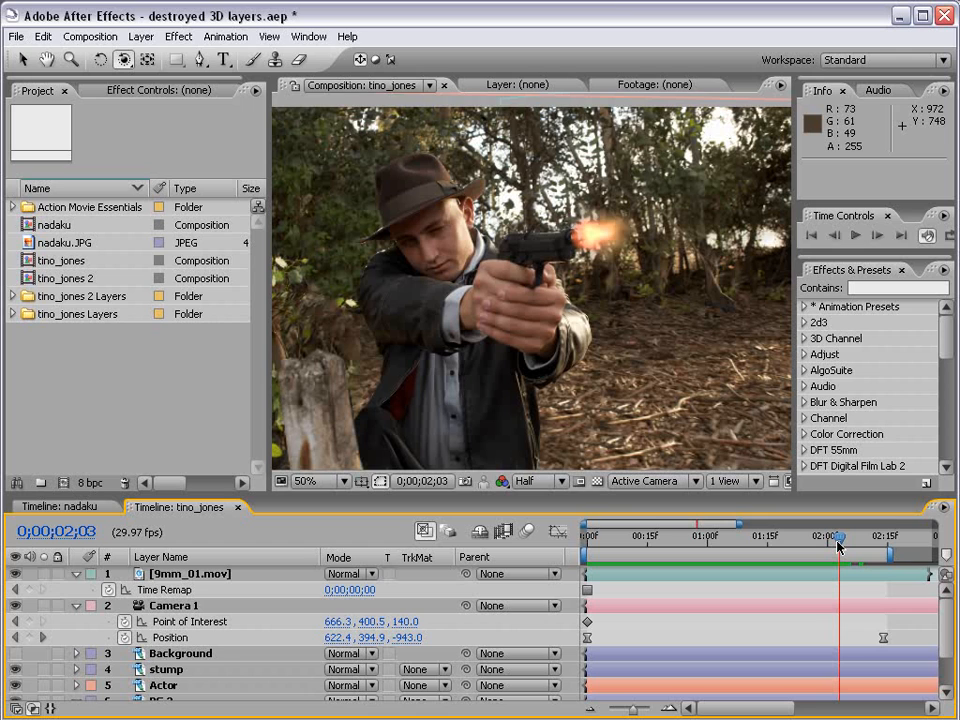
{"action": "key", "text": "KP_0"}
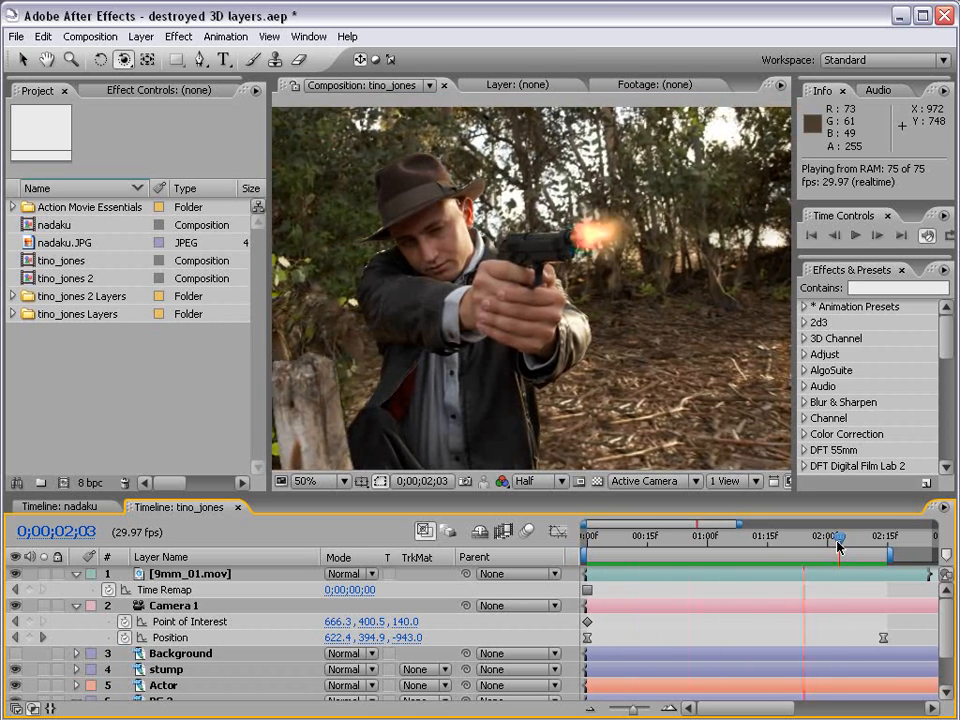
{"action": "left_click_drag", "start_coordinate": [267, 361], "coordinate": [206, 361]}
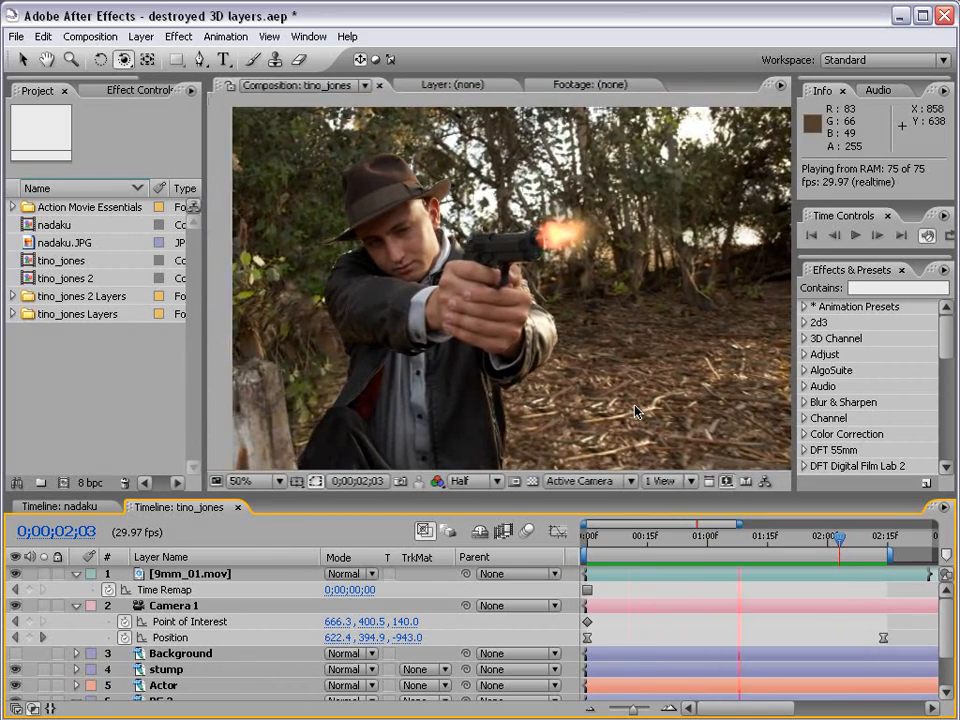
{"action": "left_click", "coordinate": [265, 236]}
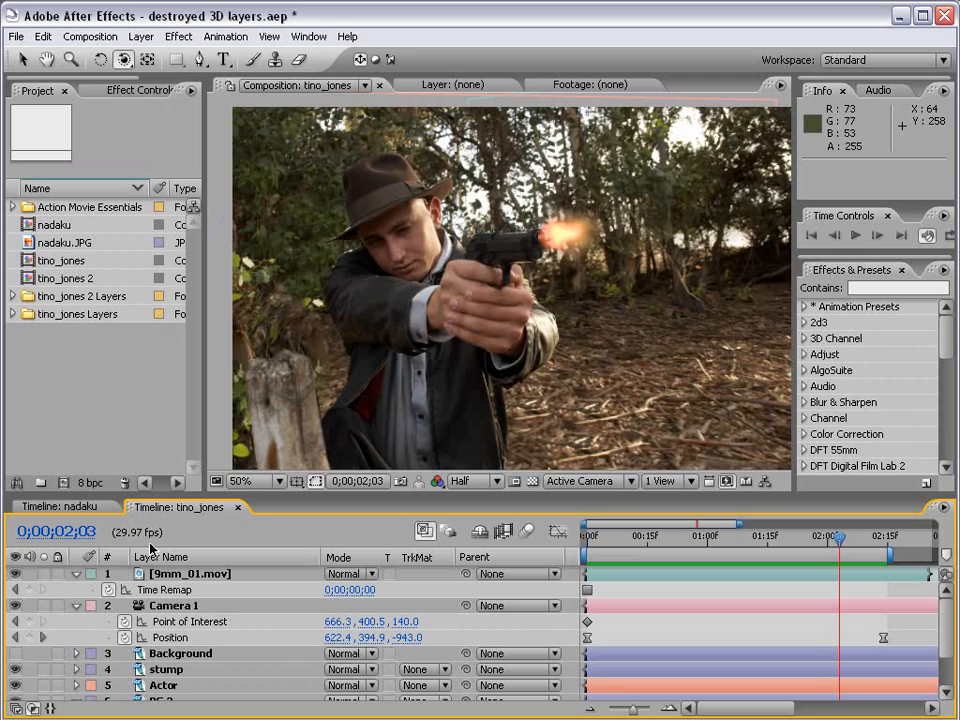
Collapse the 9mm_01.mov and Camera 1 properties and toggle the Actor layer off and on.
{"action": "left_click", "coordinate": [77, 575]}
{"action": "left_click", "coordinate": [76, 590]}
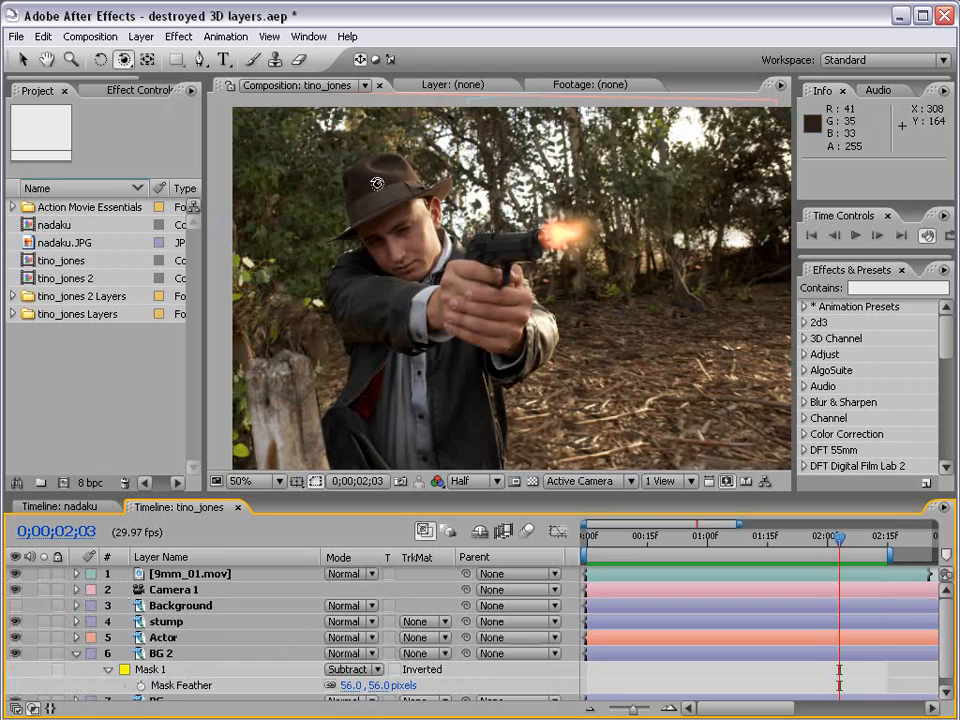
{"action": "left_click", "coordinate": [15, 638]}
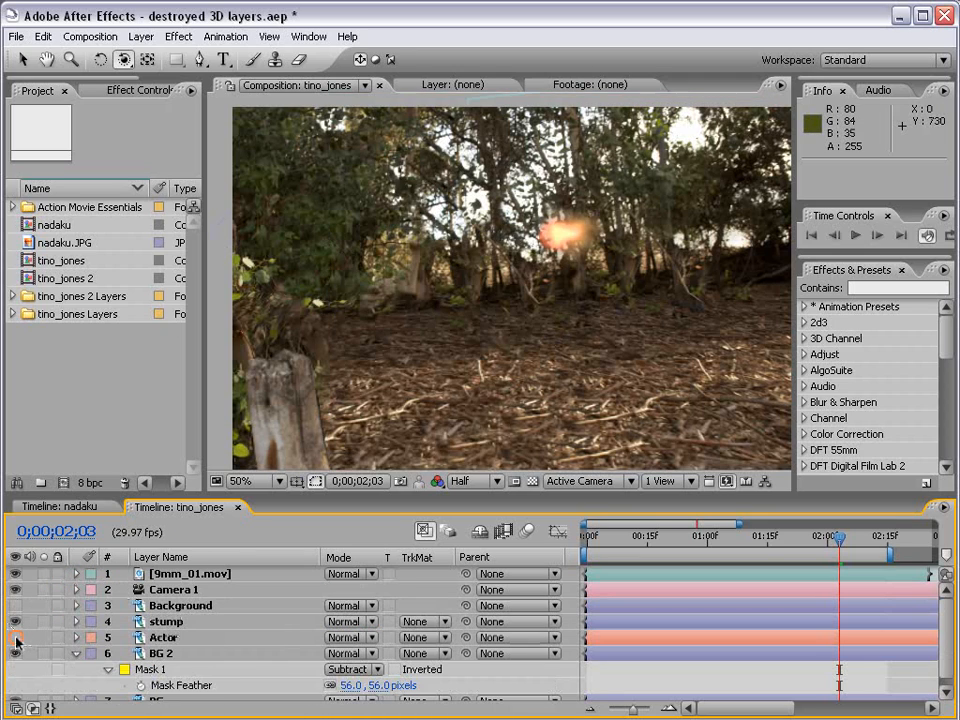
{"action": "left_click", "coordinate": [15, 638]}
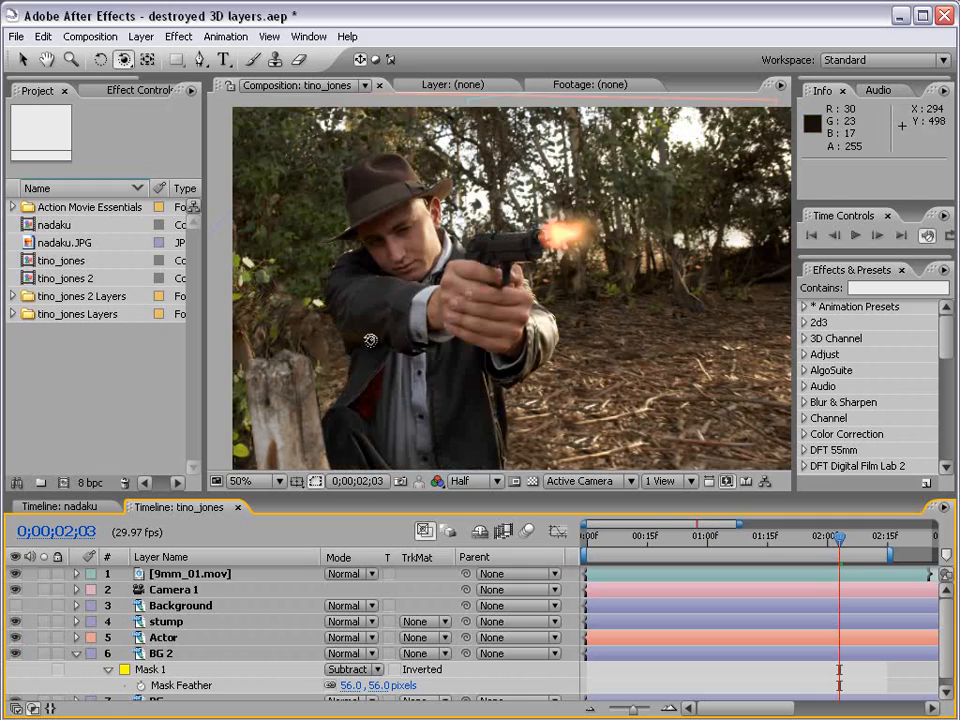
Undo a trial camera orbit, return to the first frame and save the project.
{"action": "left_click_drag", "start_coordinate": [278, 255], "coordinate": [328, 347]}
{"action": "key", "text": "ctrl+z"}
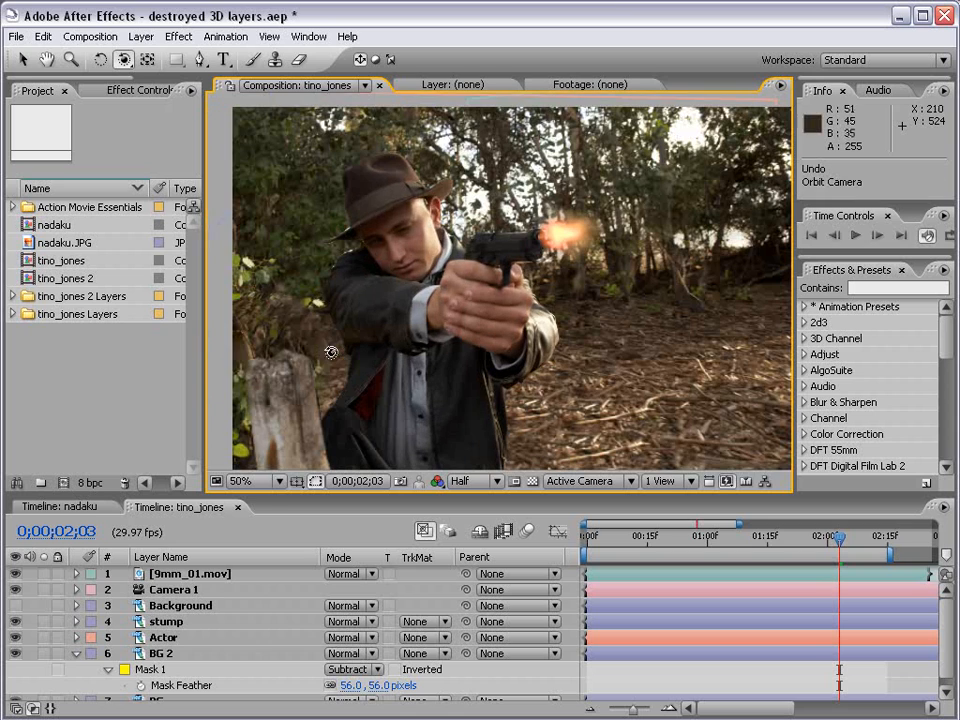
{"action": "key", "text": "v"}
{"action": "left_click_drag", "start_coordinate": [838, 540], "coordinate": [560, 567]}
{"action": "key", "text": "ctrl+s"}
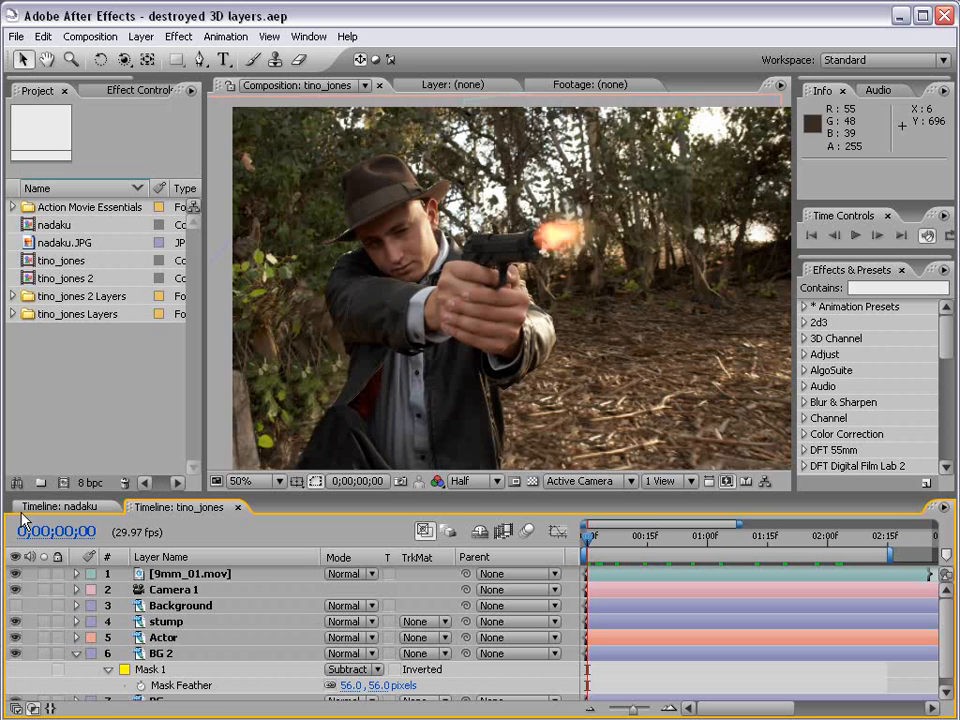
Duplicate the Background layer of tino_jones.psd as Background copy via Layer > Duplicate Layer.
{"action": "left_click", "coordinate": [114, 371]}
{"action": "key", "text": "v"}
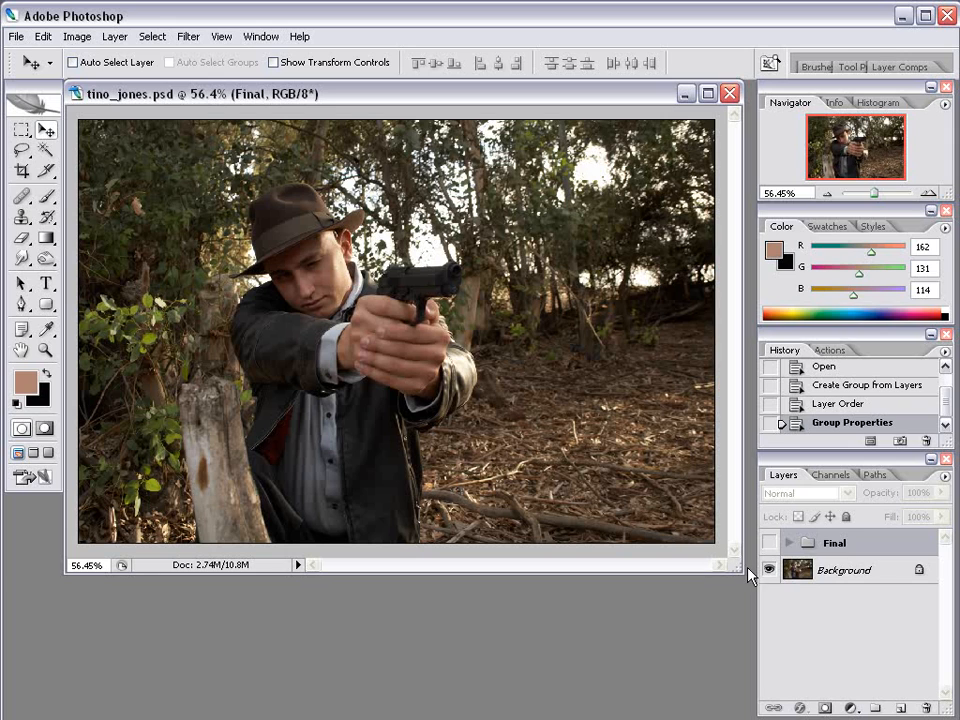
{"action": "left_click_drag", "start_coordinate": [744, 572], "coordinate": [750, 575]}
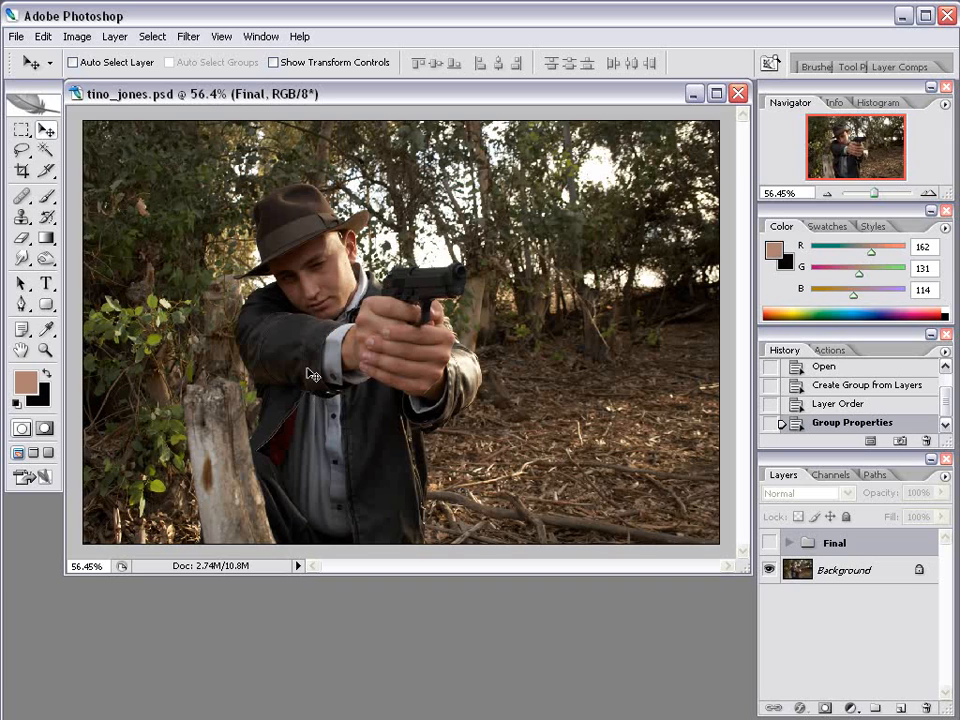
{"action": "left_click", "coordinate": [803, 572]}
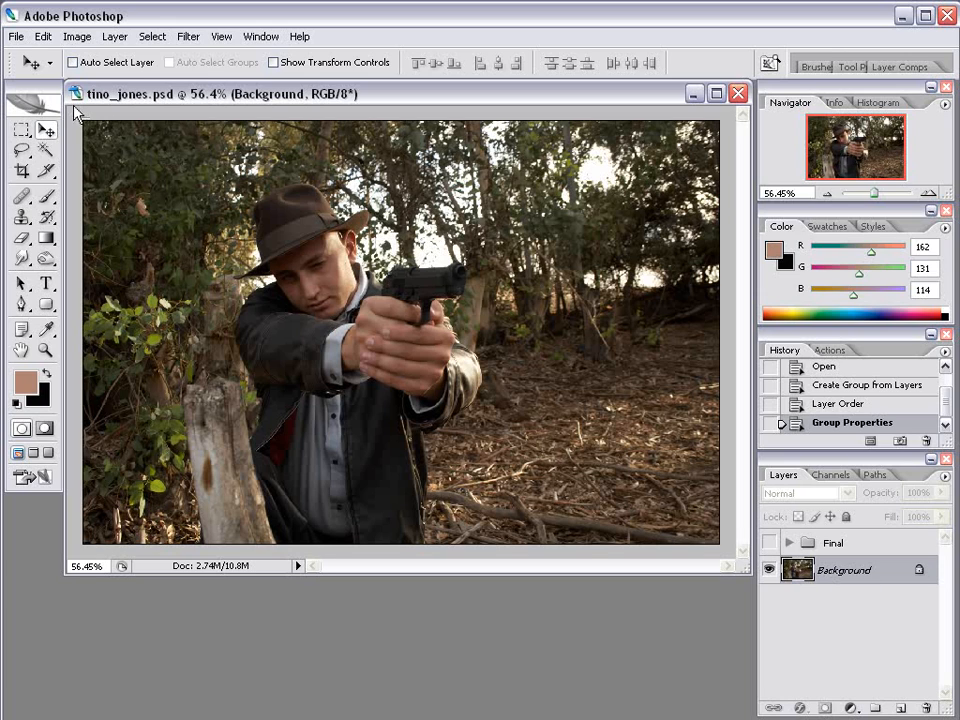
{"action": "left_click", "coordinate": [121, 38]}
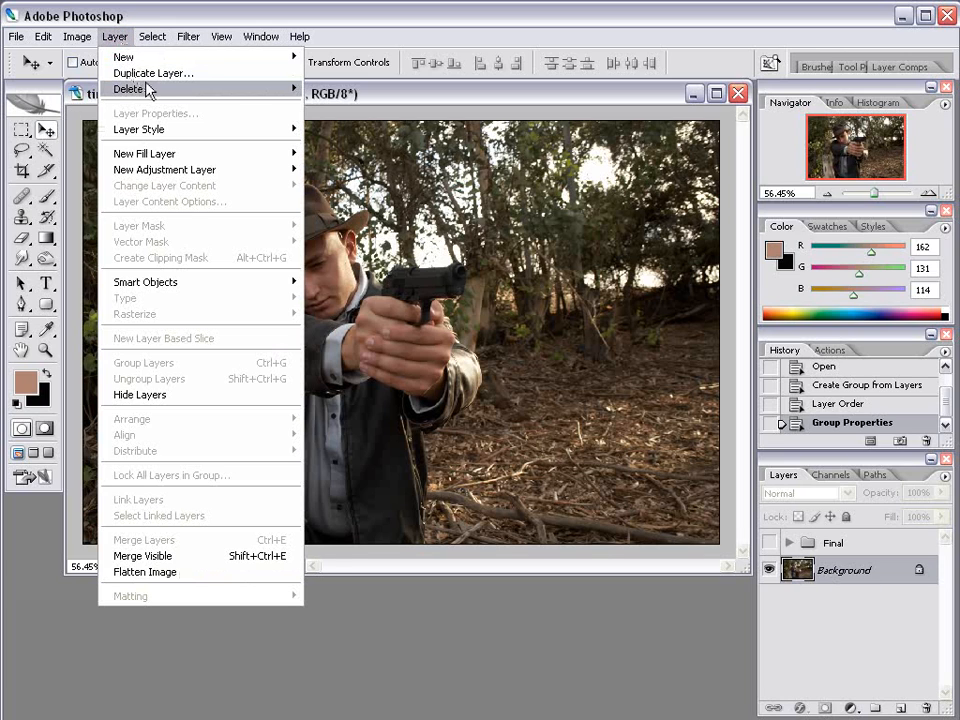
{"action": "left_click", "coordinate": [208, 74]}
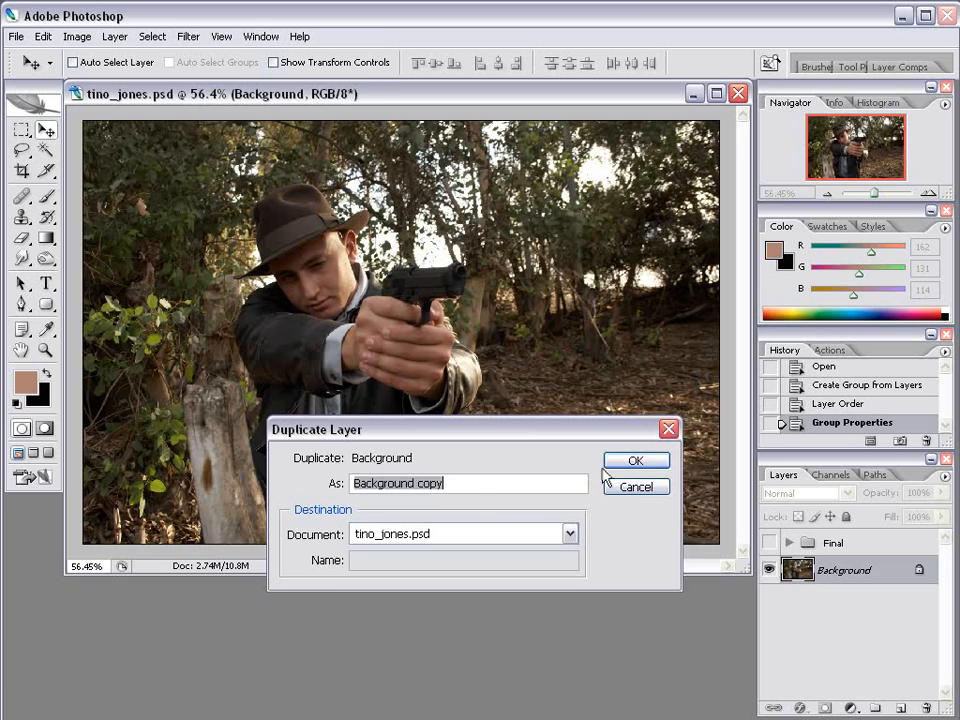
{"action": "left_click", "coordinate": [659, 460]}
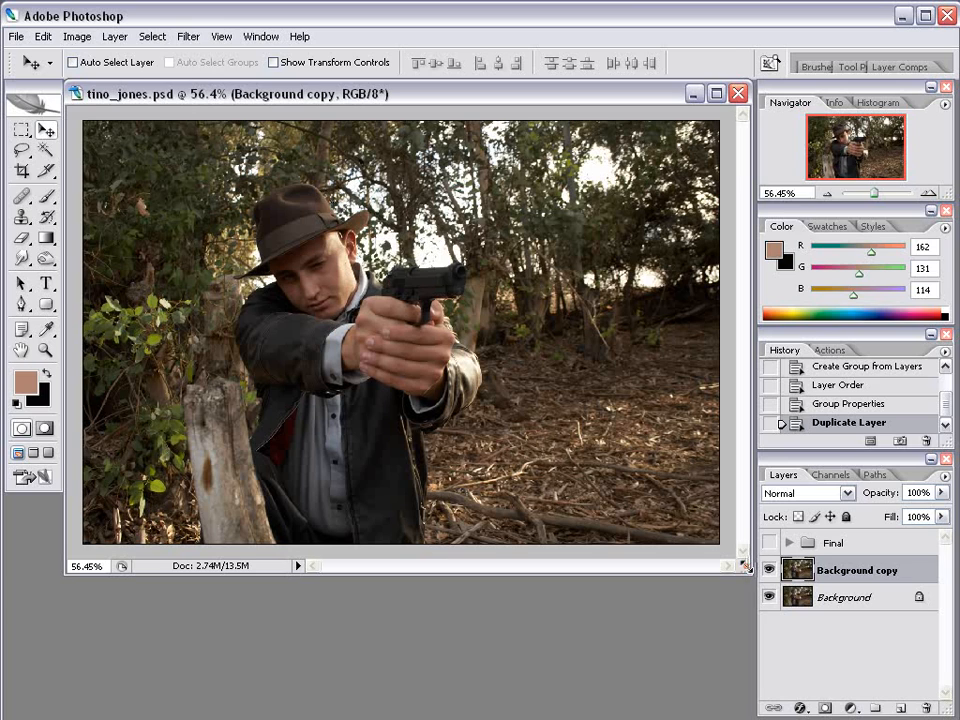
{"action": "left_click_drag", "start_coordinate": [745, 566], "coordinate": [749, 581]}
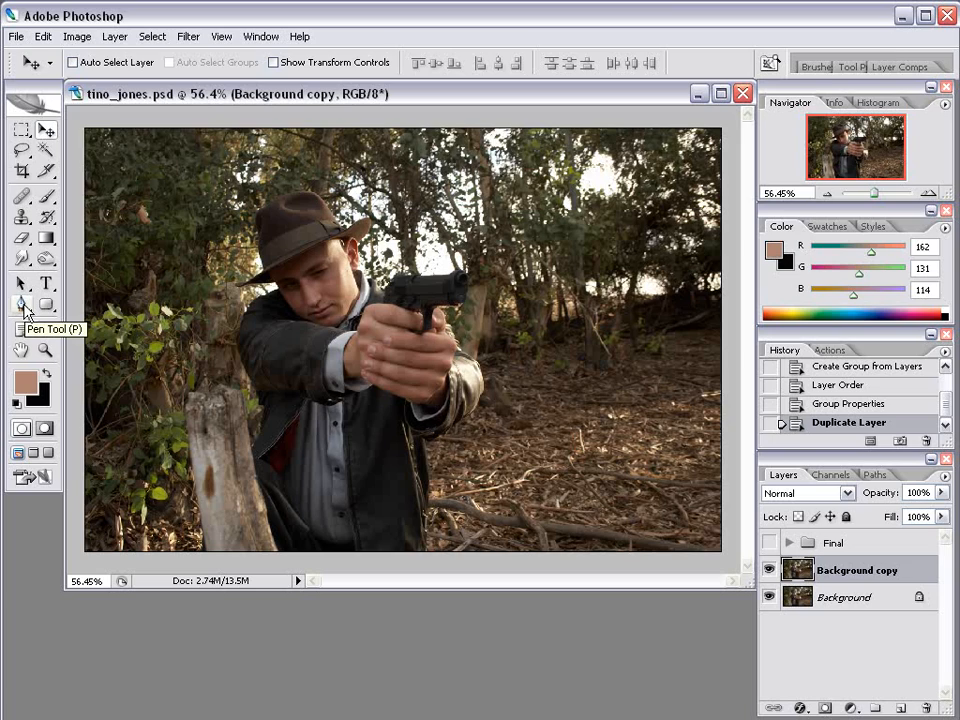
Pick the Pen tool in Paths mode and zoom in on the actor.
{"action": "left_click", "coordinate": [23, 306]}
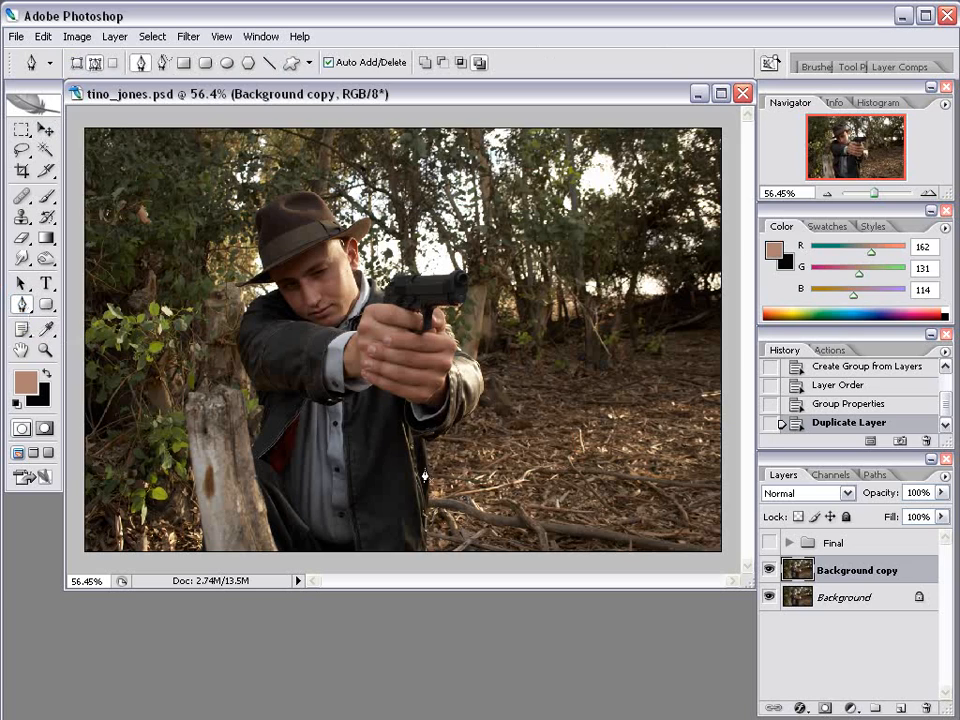
{"action": "scroll", "coordinate": [427, 475], "scroll_direction": "up", "scroll_amount": 4}
{"action": "key", "text": "alt+space"}
{"action": "left_click", "coordinate": [477, 525]}
{"action": "left_click_drag", "start_coordinate": [432, 460], "coordinate": [447, 424]}
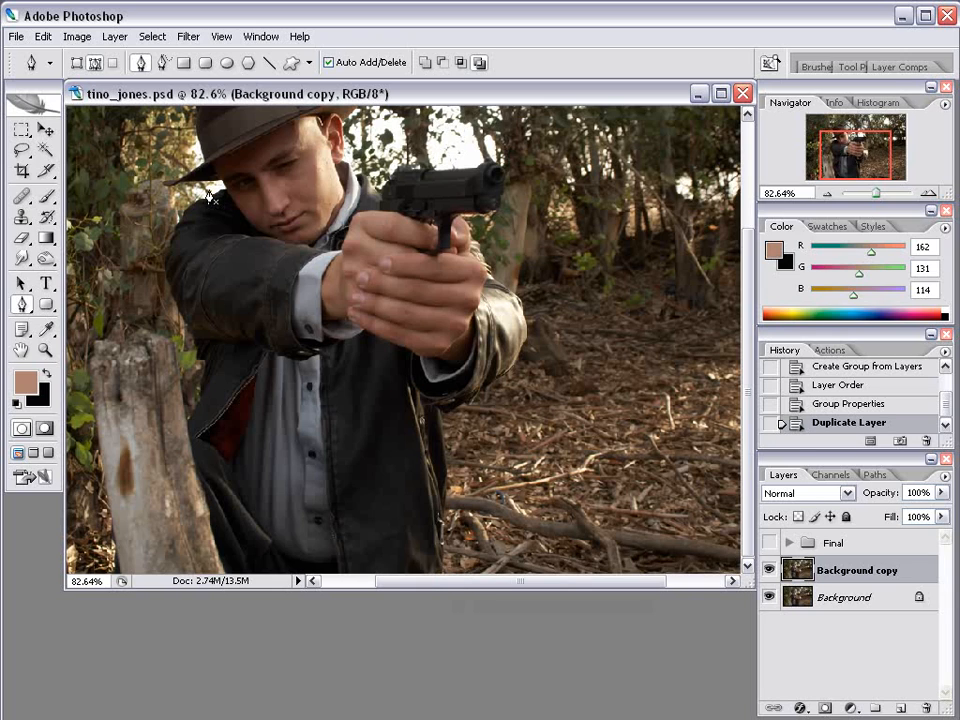
{"action": "left_click", "coordinate": [95, 64]}
Trace anchors up the actor's side and sleeve to the gun muzzle and along the gun.
{"action": "left_click", "coordinate": [443, 573]}
{"action": "left_click", "coordinate": [443, 476]}
{"action": "left_click", "coordinate": [441, 412]}
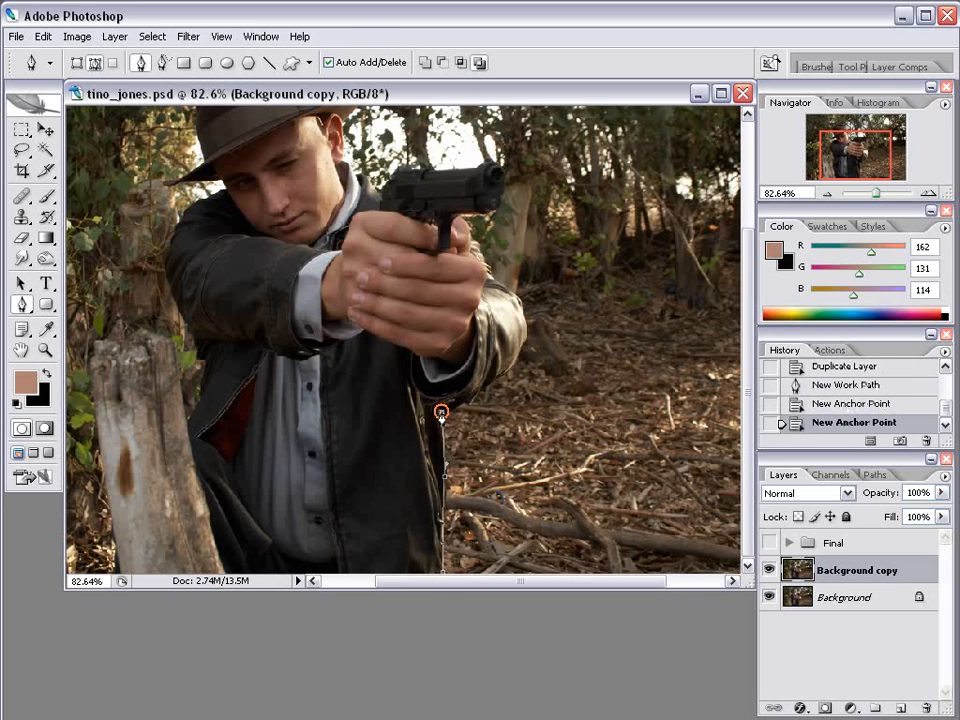
{"action": "left_click_drag", "start_coordinate": [509, 372], "coordinate": [528, 346]}
{"action": "left_click_drag", "start_coordinate": [488, 268], "coordinate": [463, 250]}
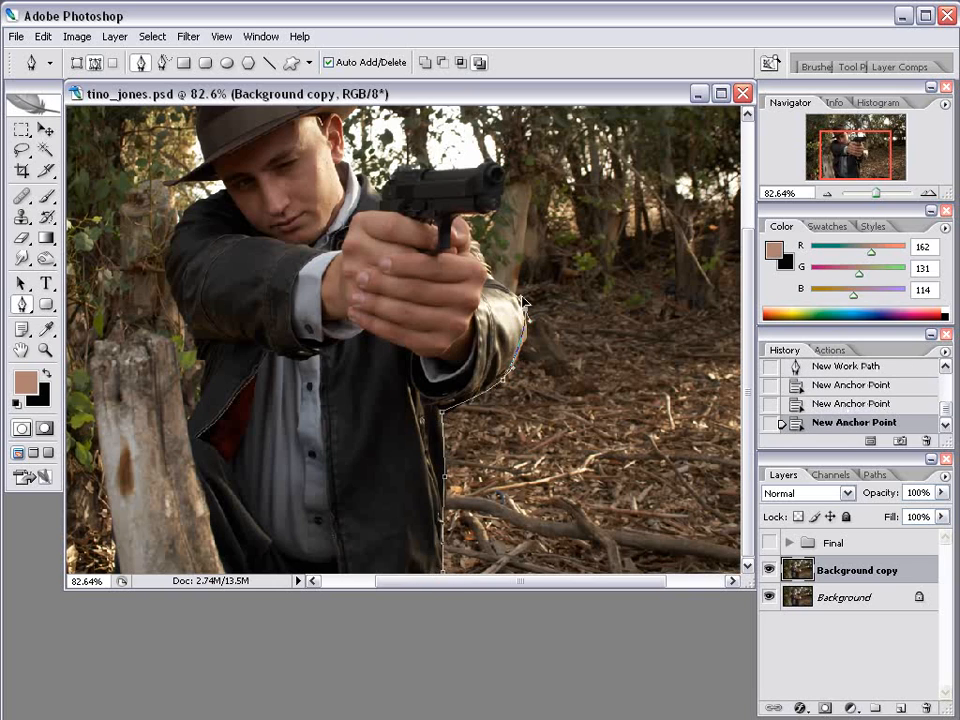
{"action": "left_click", "coordinate": [465, 225]}
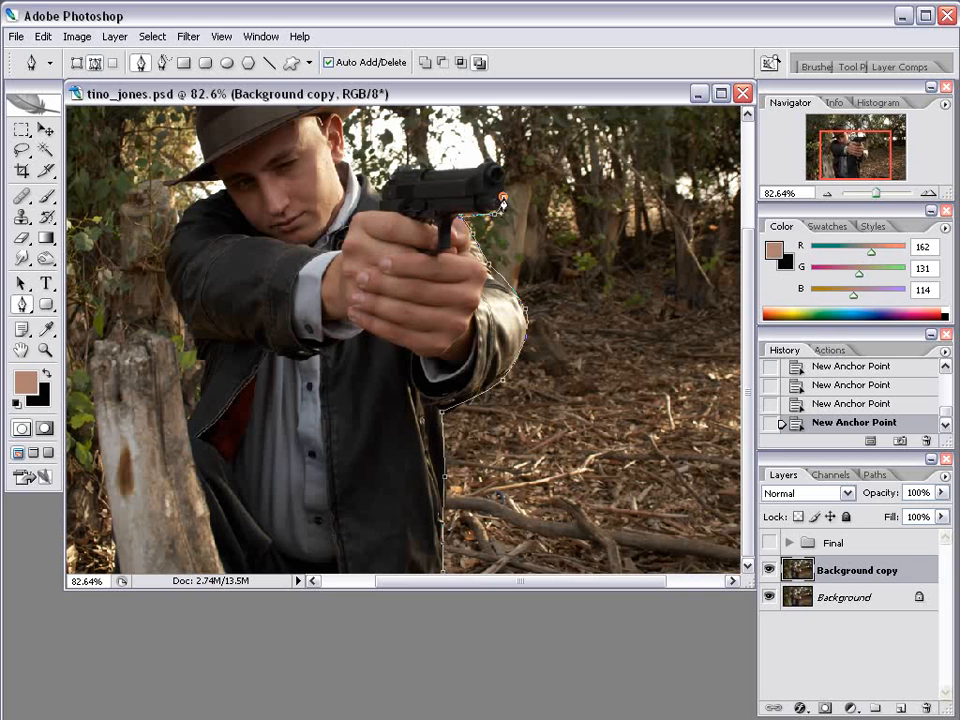
{"action": "left_click_drag", "start_coordinate": [513, 181], "coordinate": [512, 303]}
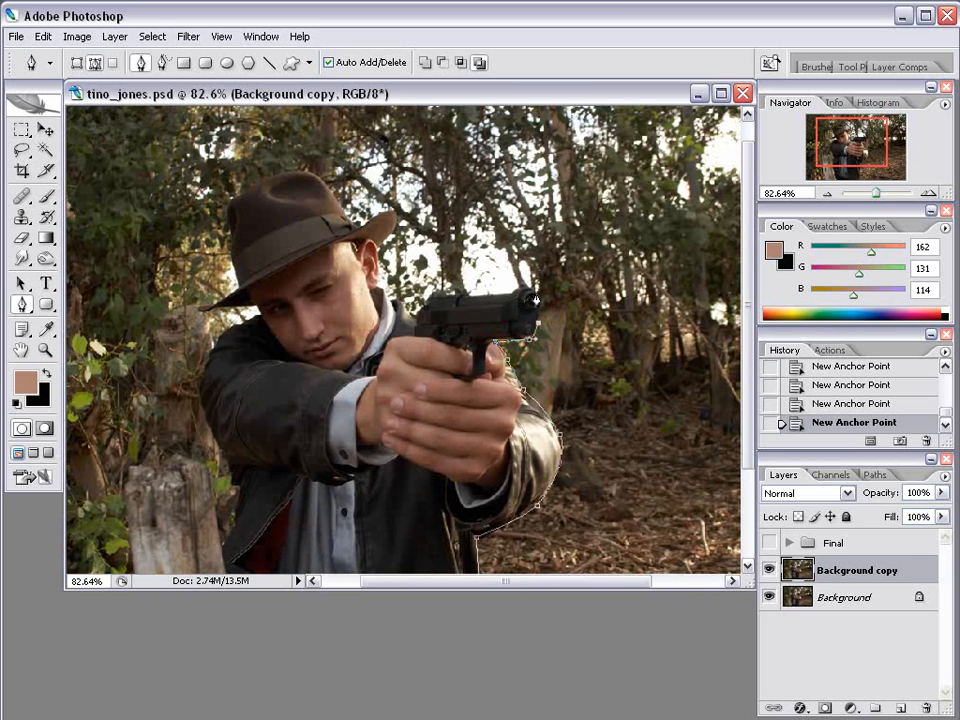
{"action": "left_click", "coordinate": [532, 292]}
{"action": "scroll", "coordinate": [512, 297], "scroll_direction": "up", "scroll_amount": 7}
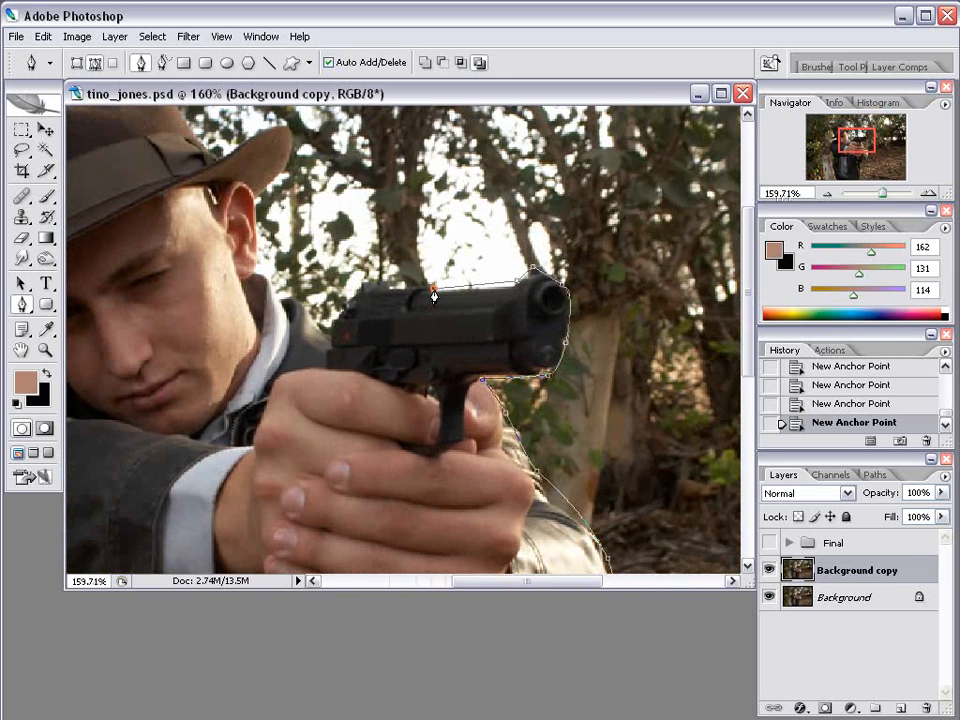
{"action": "left_click", "coordinate": [392, 287]}
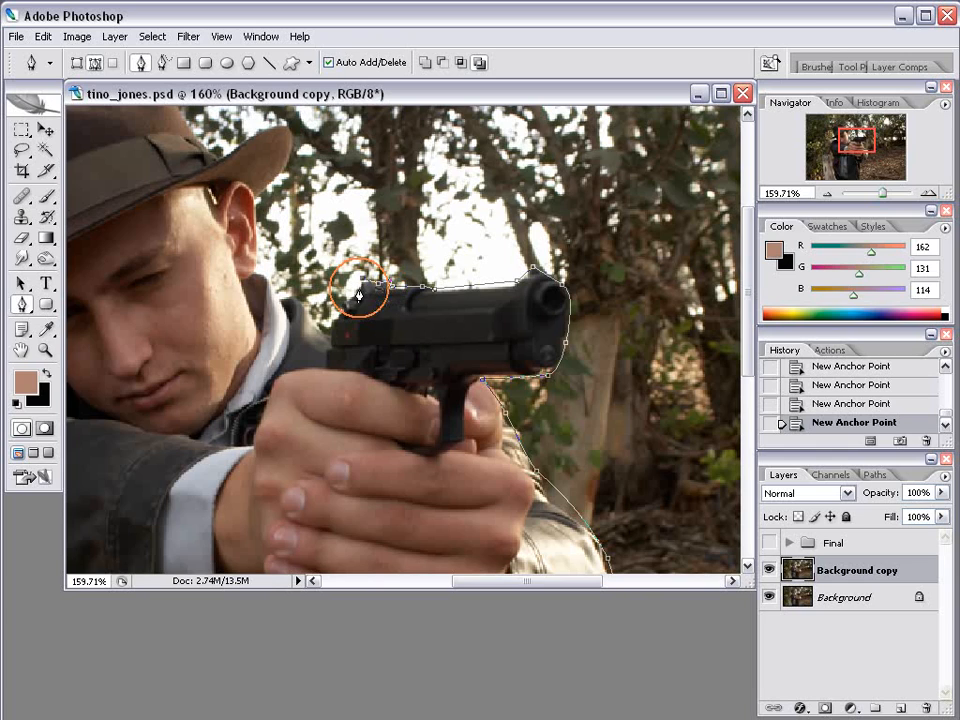
{"action": "left_click", "coordinate": [340, 316]}
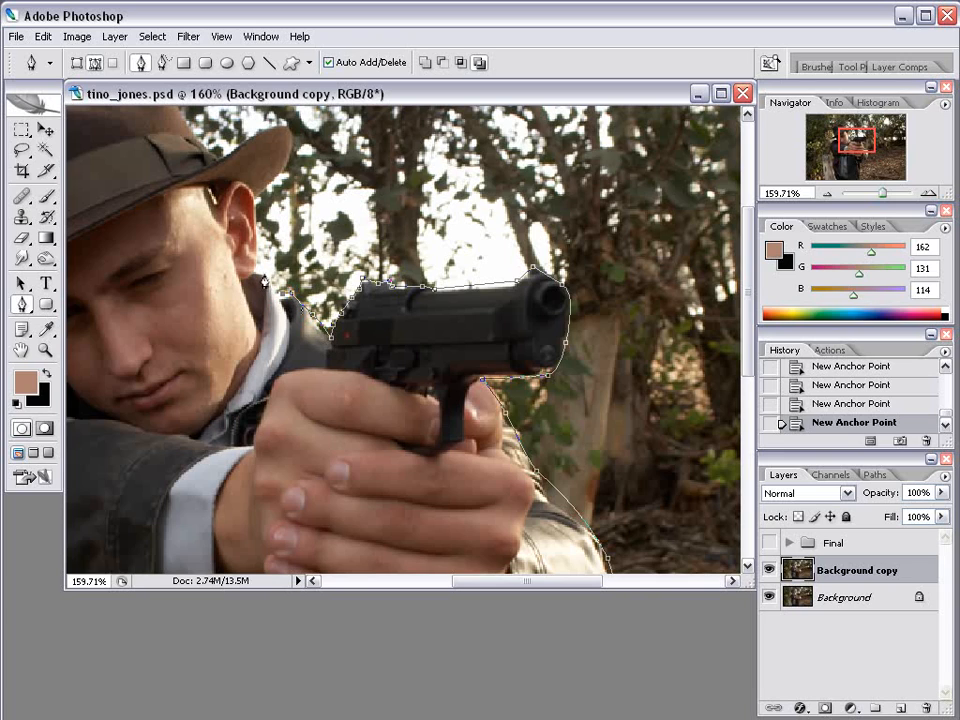
Continue the path over the hat crown and along the brim.
{"action": "left_click", "coordinate": [256, 206]}
{"action": "scroll", "coordinate": [298, 261], "scroll_direction": "up", "scroll_amount": 3}
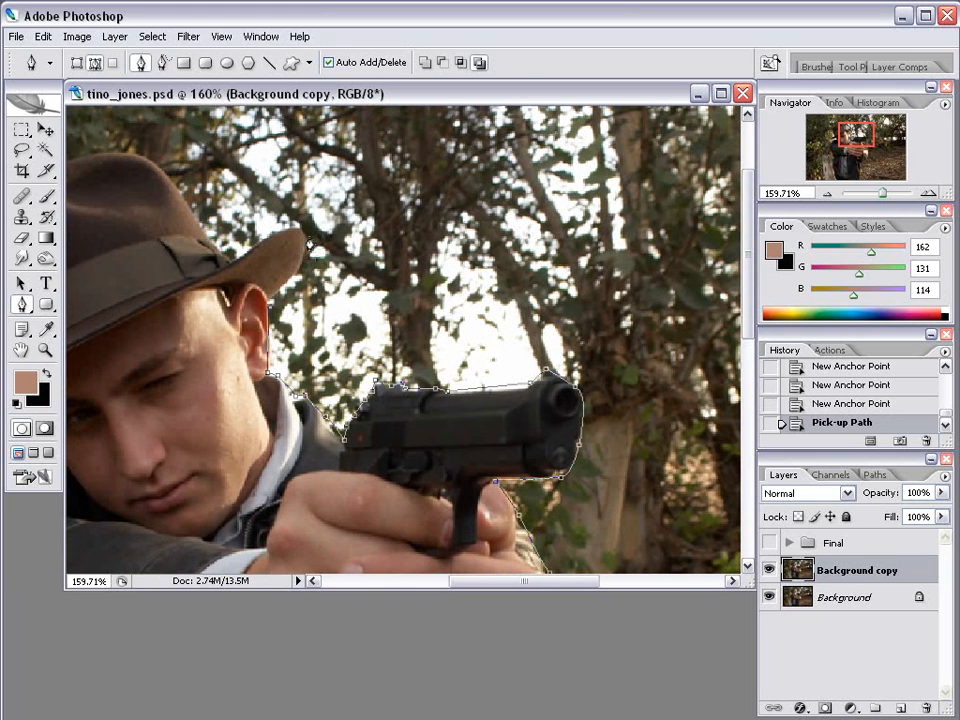
{"action": "left_click", "coordinate": [303, 233]}
{"action": "left_click", "coordinate": [233, 266]}
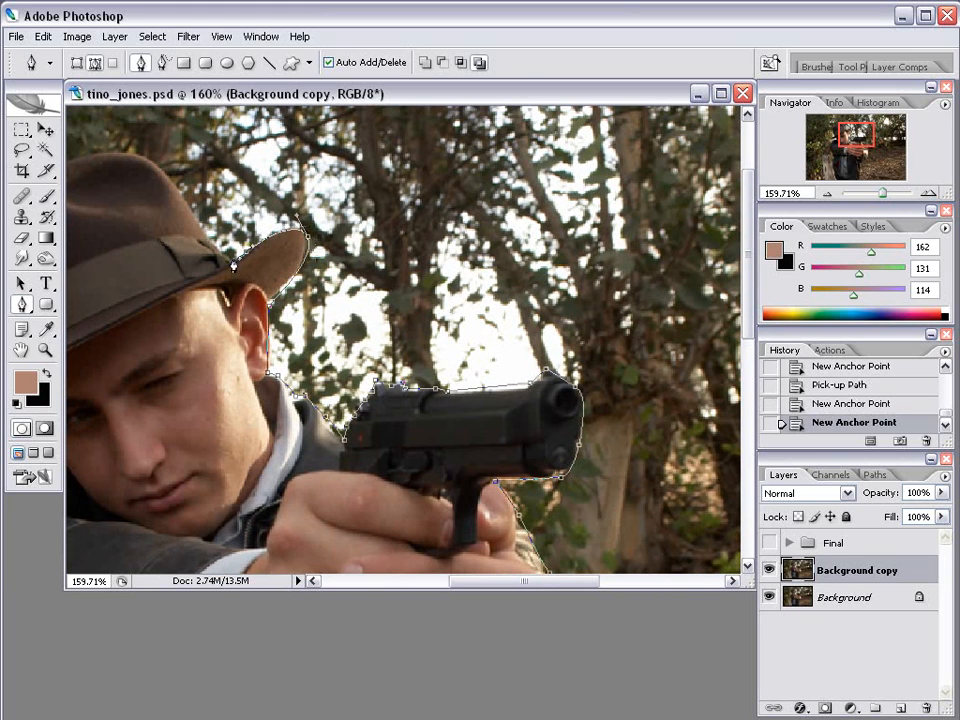
{"action": "left_click", "coordinate": [233, 261]}
{"action": "left_click_drag", "start_coordinate": [233, 262], "coordinate": [464, 390]}
{"action": "left_click_drag", "start_coordinate": [396, 305], "coordinate": [314, 286]}
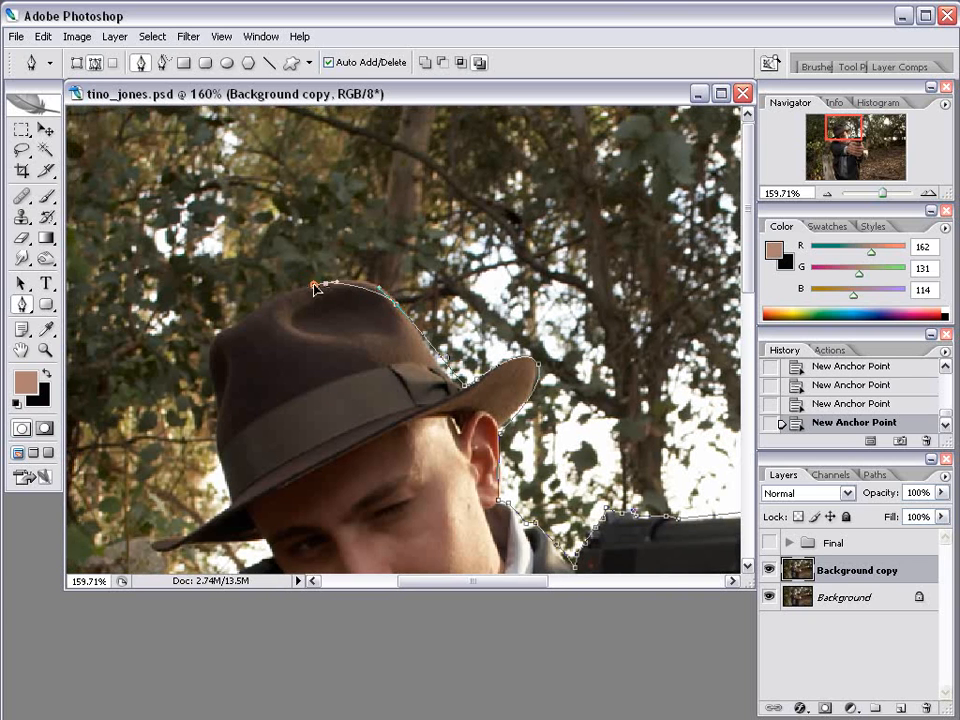
{"action": "scroll", "coordinate": [355, 338], "scroll_direction": "down", "scroll_amount": 3}
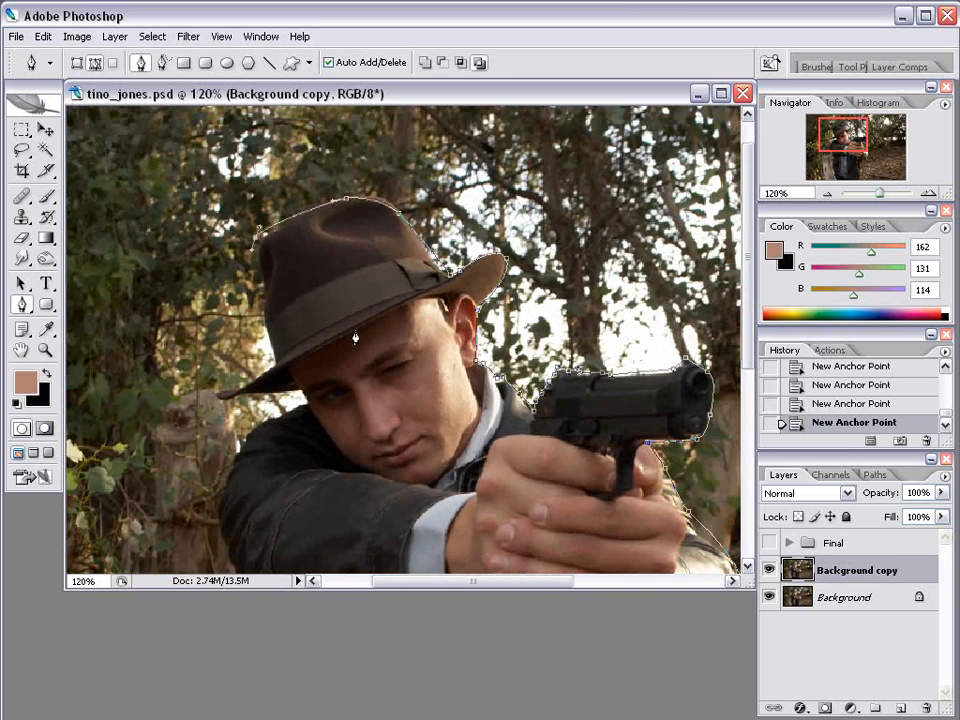
{"action": "left_click", "coordinate": [247, 381]}
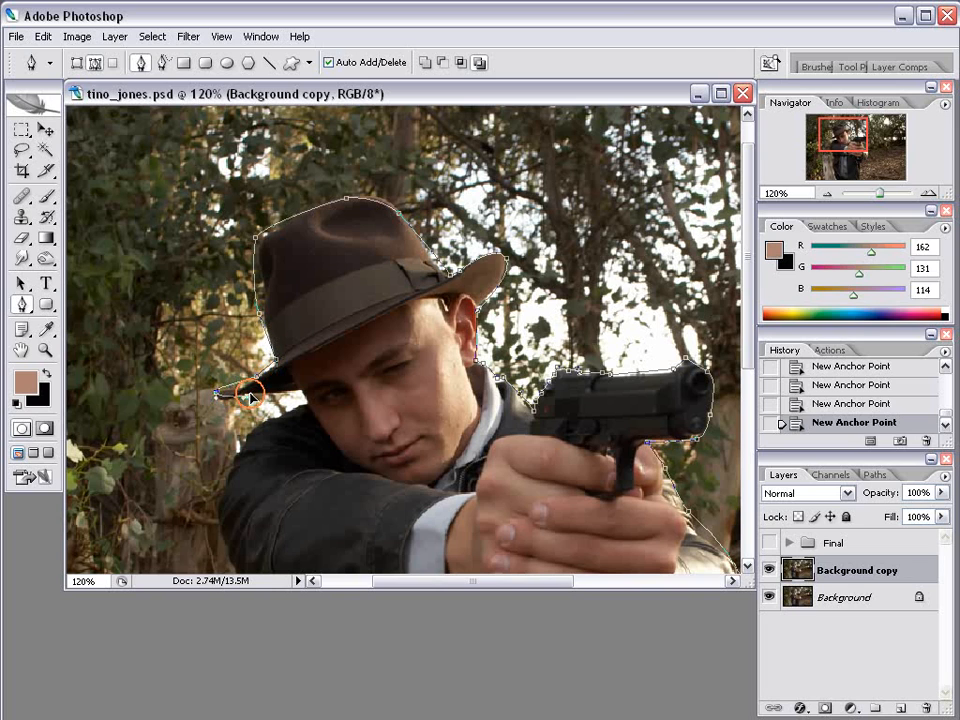
{"action": "left_click", "coordinate": [305, 398]}
Trace down the jacket and stump to the photo's bottom edge and close the path.
{"action": "scroll", "coordinate": [305, 398], "scroll_direction": "down", "scroll_amount": 2}
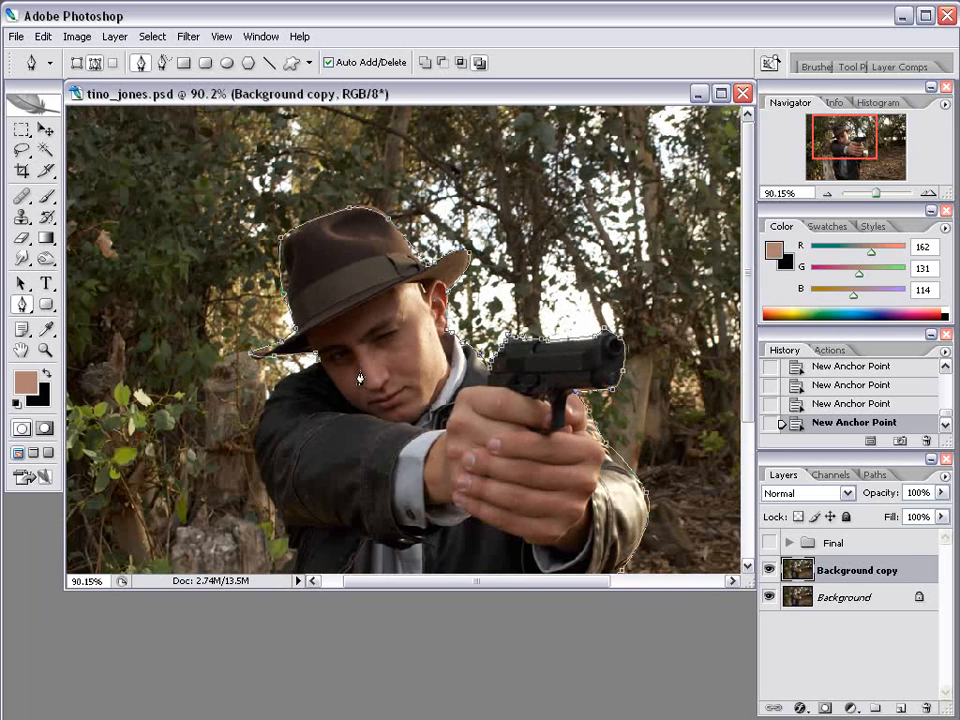
{"action": "left_click_drag", "start_coordinate": [254, 445], "coordinate": [257, 461]}
{"action": "left_click_drag", "start_coordinate": [374, 539], "coordinate": [340, 374]}
{"action": "left_click", "coordinate": [245, 353]}
{"action": "left_click", "coordinate": [261, 390]}
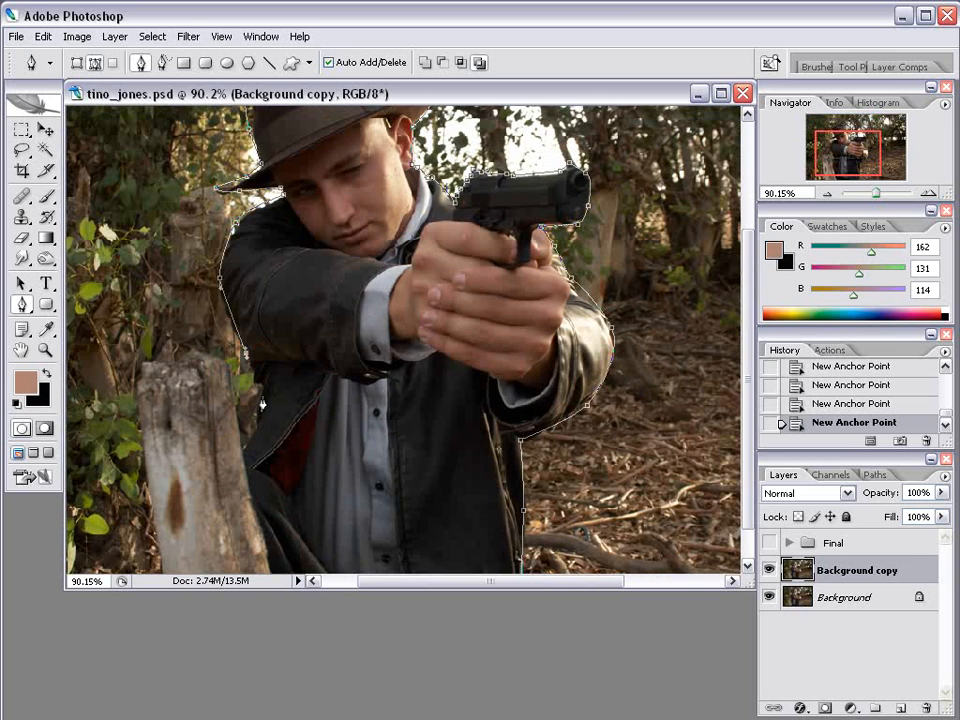
{"action": "left_click_drag", "start_coordinate": [360, 328], "coordinate": [430, 283]}
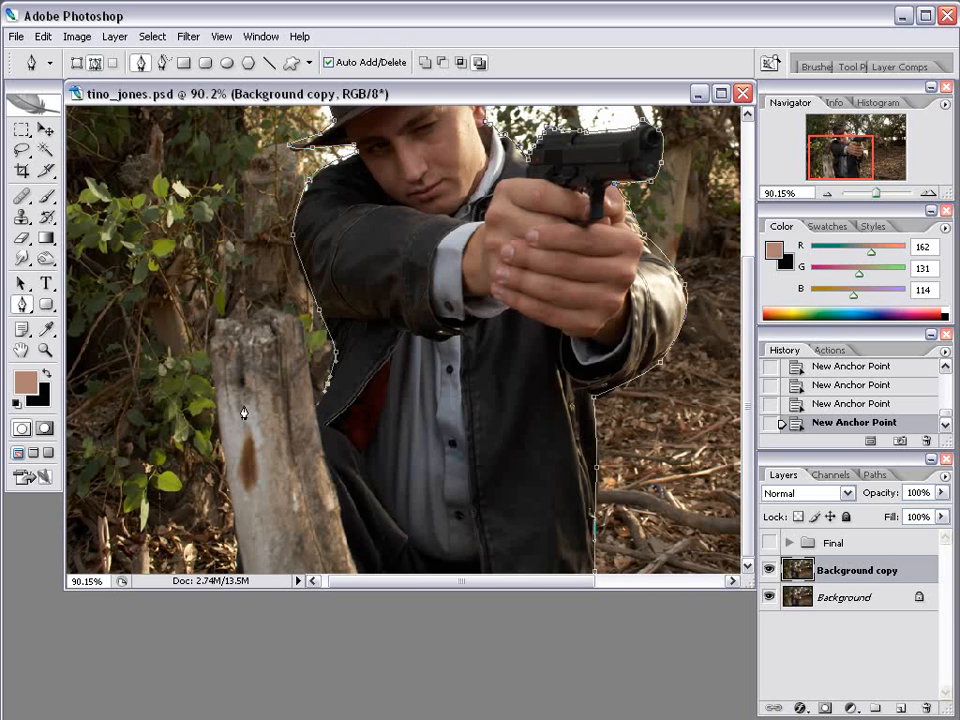
{"action": "left_click", "coordinate": [312, 416]}
{"action": "left_click", "coordinate": [257, 432]}
{"action": "left_click", "coordinate": [238, 567]}
{"action": "scroll", "coordinate": [328, 521], "scroll_direction": "down", "scroll_amount": 5}
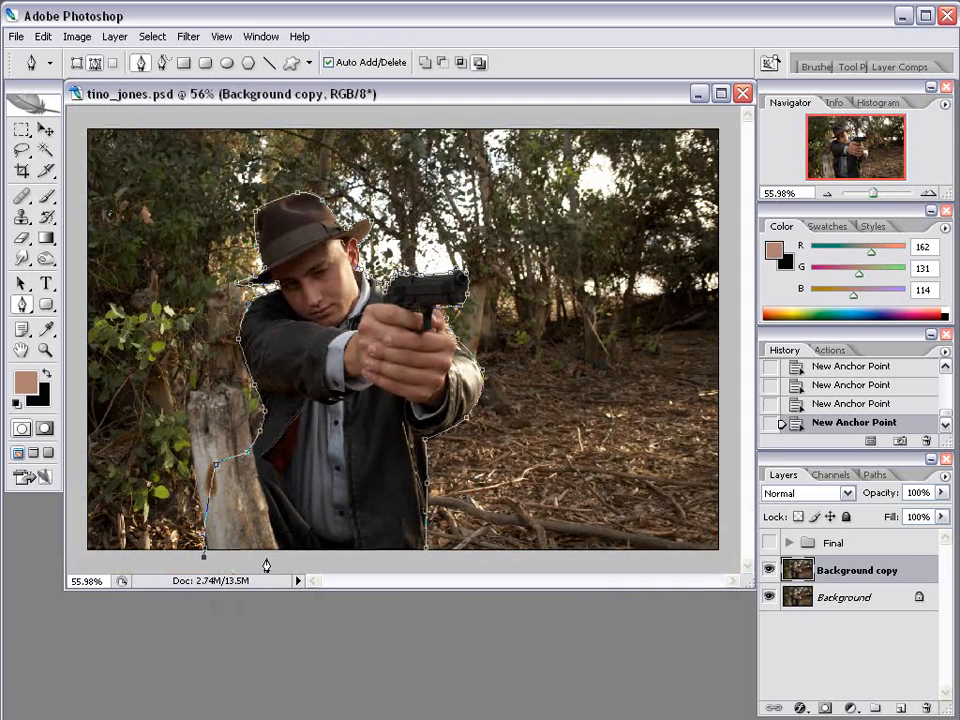
{"action": "left_click", "coordinate": [425, 560]}
{"action": "left_click", "coordinate": [425, 553]}
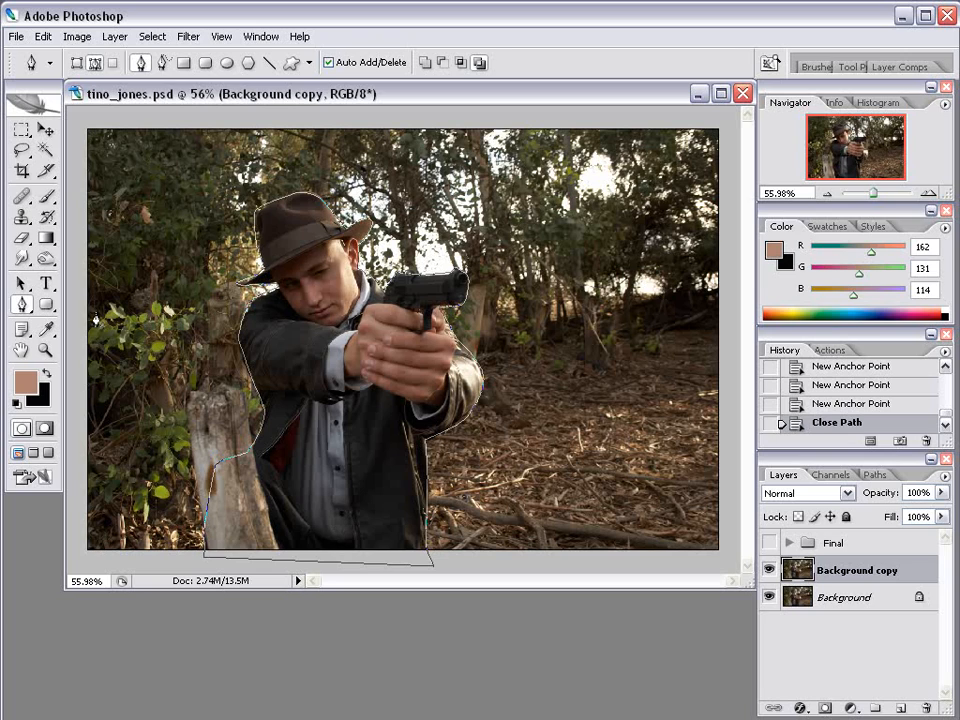
Turn the actor's outline path into a selection with 0 pixel feather.
{"action": "left_click", "coordinate": [21, 292]}
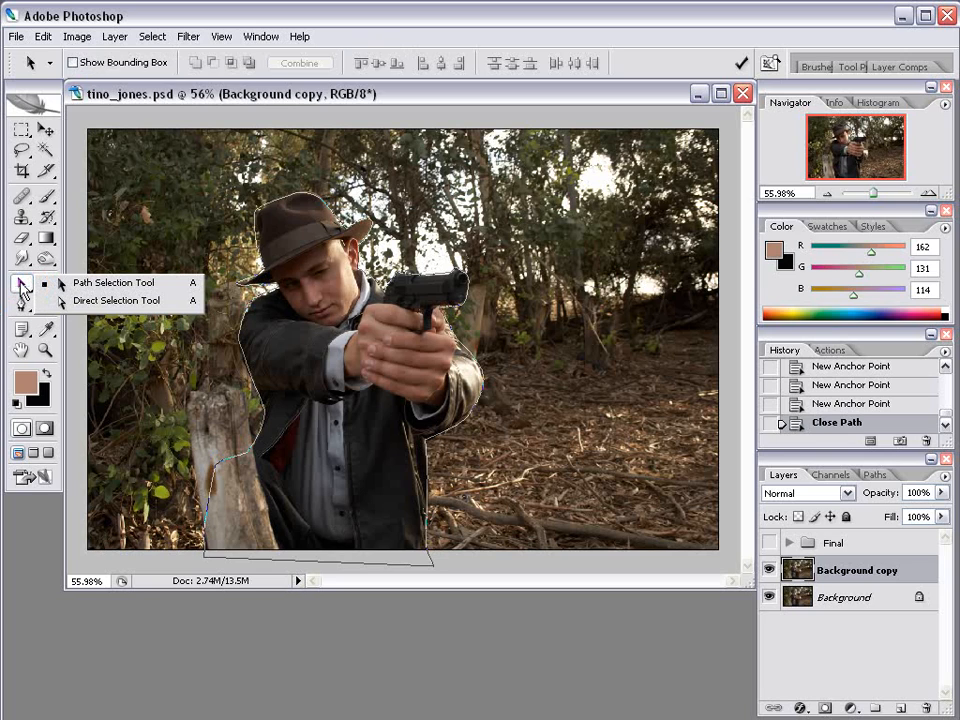
{"action": "left_click", "coordinate": [143, 287]}
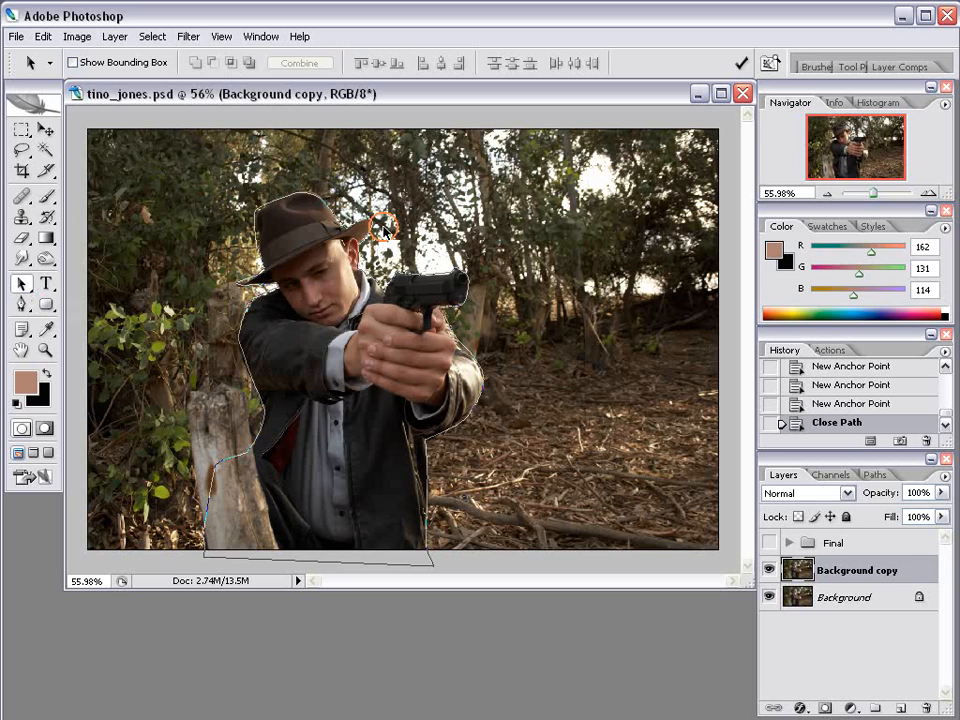
{"action": "left_click", "coordinate": [295, 202]}
{"action": "right_click", "coordinate": [362, 266]}
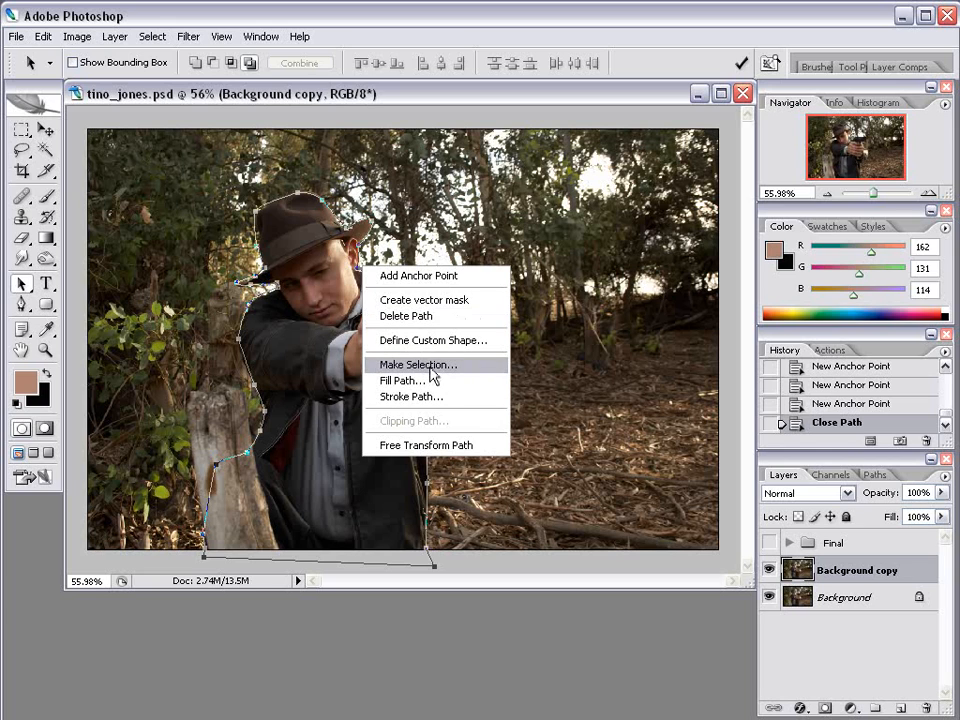
{"action": "key", "text": "Escape"}
{"action": "key", "text": "i"}
{"action": "left_click_drag", "start_coordinate": [752, 377], "coordinate": [360, 297]}
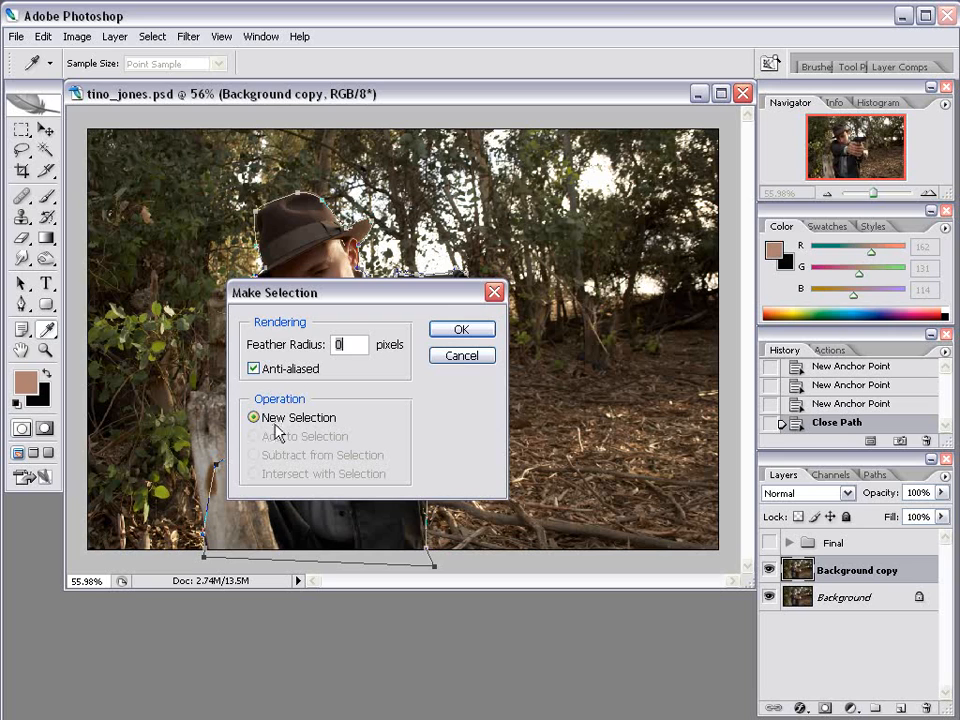
{"action": "left_click", "coordinate": [461, 330]}
{"action": "key", "text": "a"}
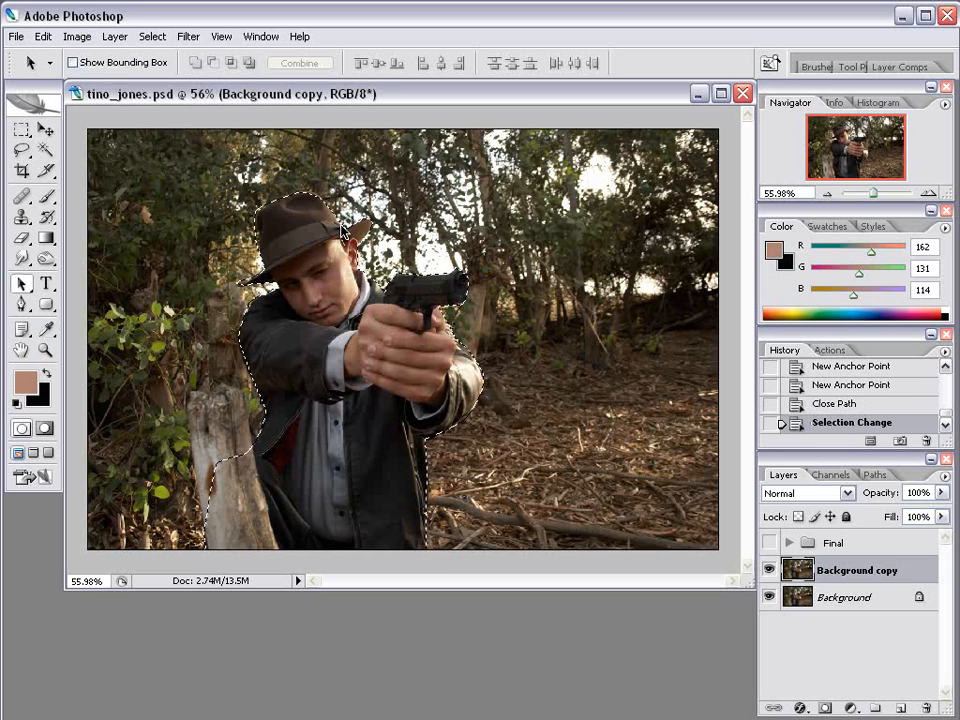
Use Layer via Cut to move the selected actor onto new Layer 4.
{"action": "left_click", "coordinate": [22, 131]}
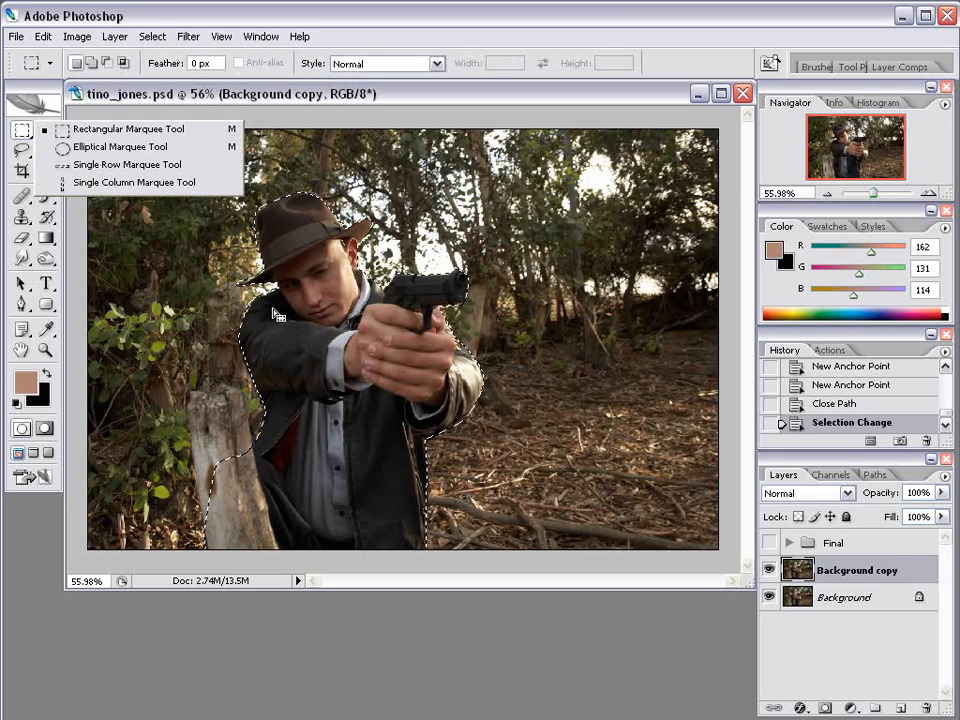
{"action": "right_click", "coordinate": [314, 297]}
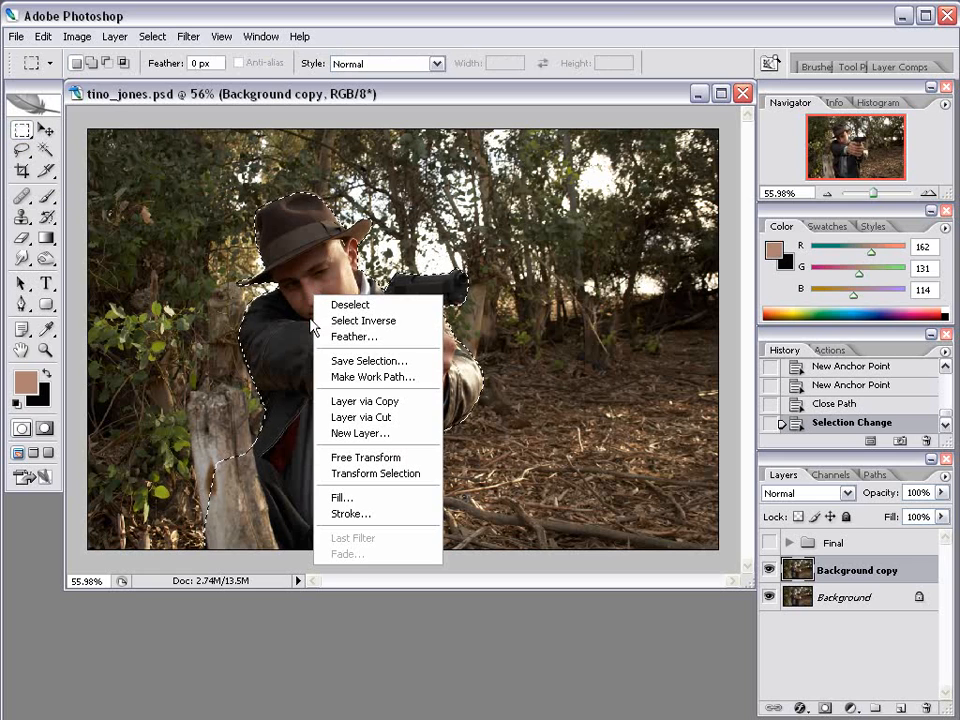
{"action": "left_click", "coordinate": [383, 419]}
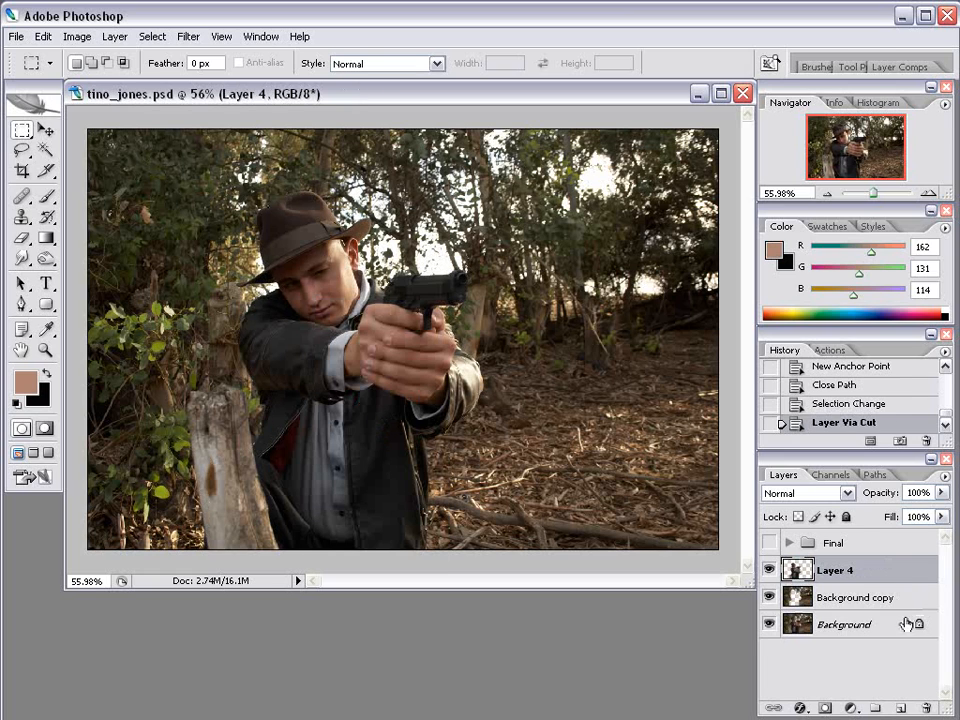
Hide the background layers and zoom to 100% on the stump remnant.
{"action": "left_click", "coordinate": [770, 596]}
{"action": "left_click", "coordinate": [770, 623]}
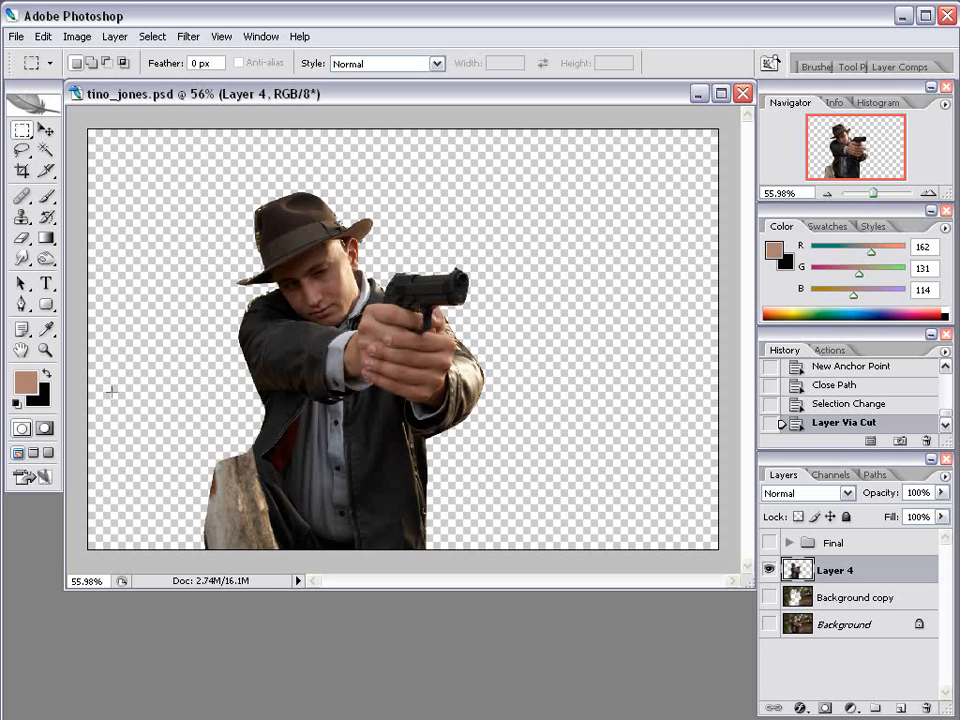
{"action": "left_click", "coordinate": [45, 352]}
{"action": "left_click", "coordinate": [300, 480]}
{"action": "left_click", "coordinate": [301, 482]}
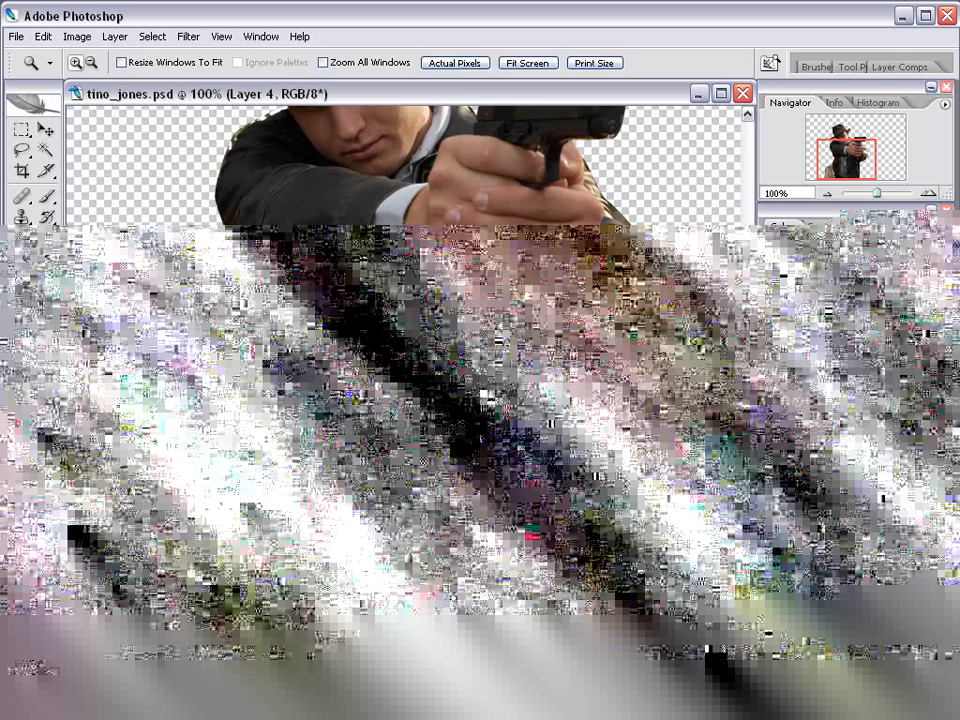
Clone Stamp jacket texture over the beige stump piece with a 39 px brush.
{"action": "left_click", "coordinate": [22, 217]}
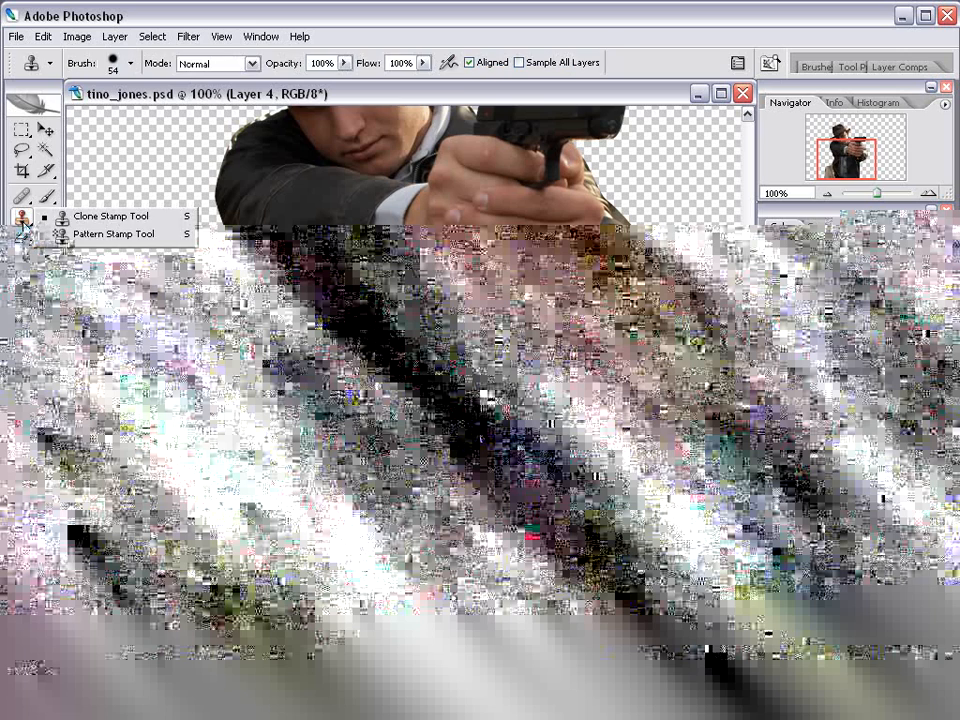
{"action": "left_click", "coordinate": [110, 216]}
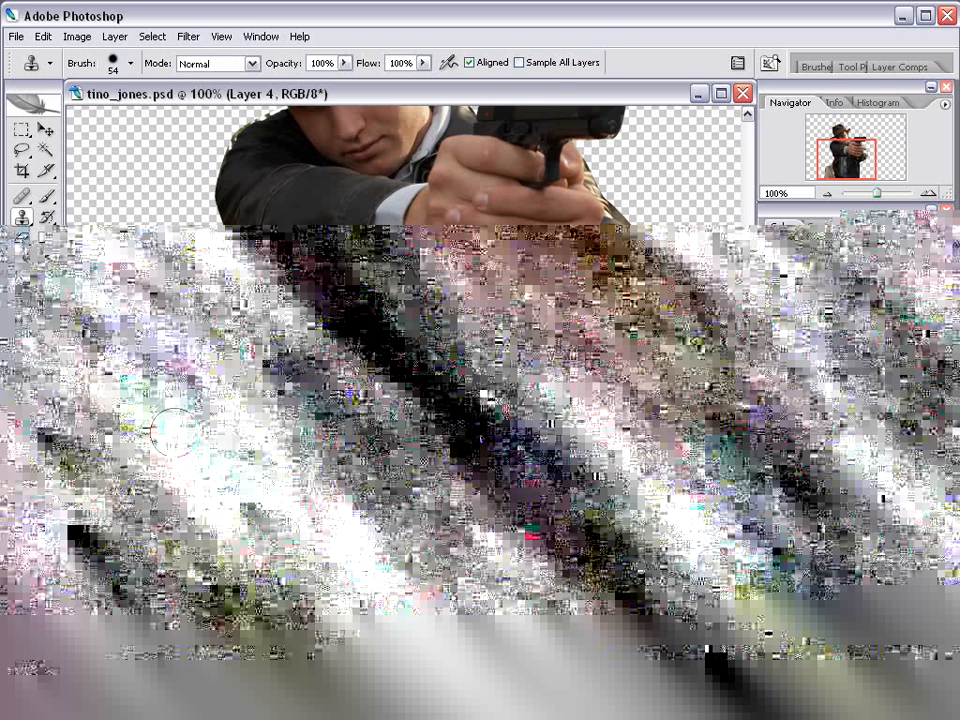
{"action": "right_click", "coordinate": [452, 428]}
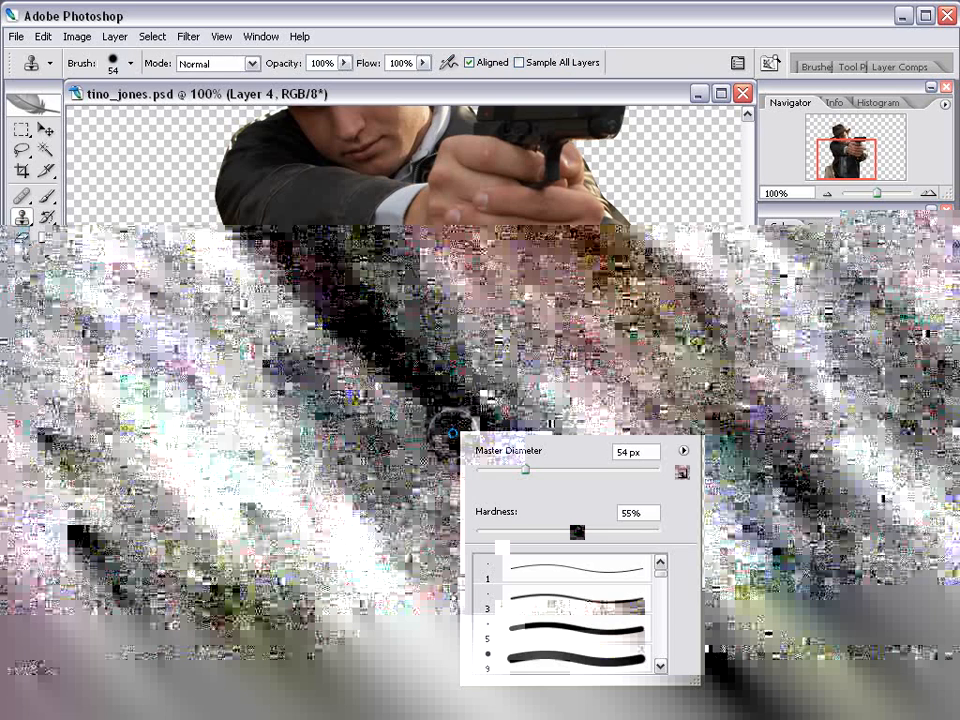
{"action": "left_click_drag", "start_coordinate": [525, 469], "coordinate": [512, 469]}
{"action": "left_click", "coordinate": [345, 302]}
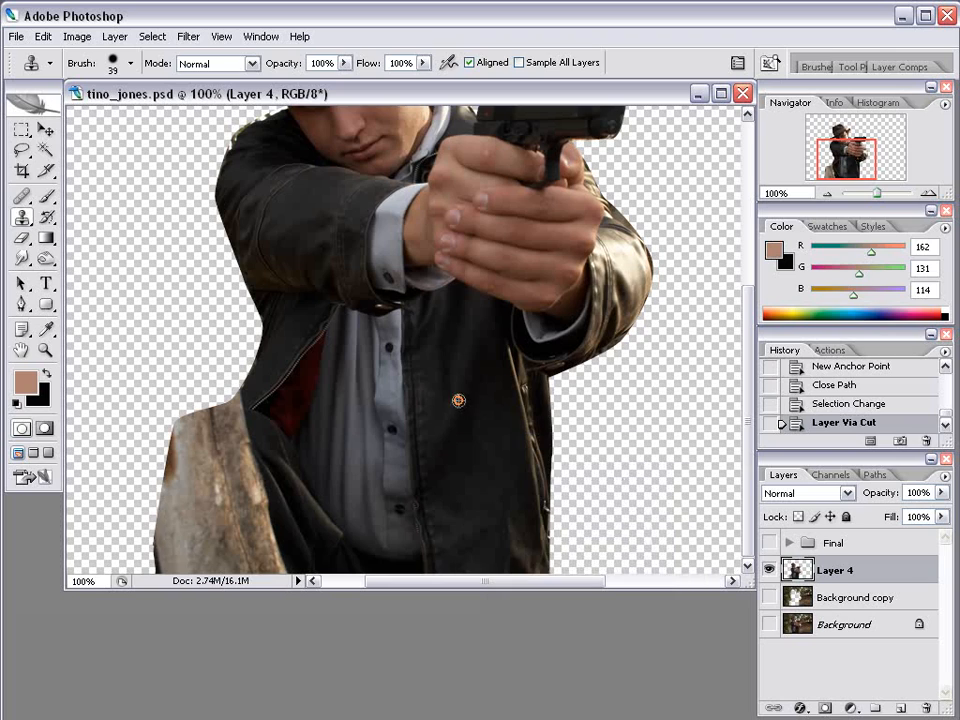
{"action": "left_click", "coordinate": [194, 441]}
{"action": "left_click", "coordinate": [231, 431]}
{"action": "left_click", "coordinate": [228, 478]}
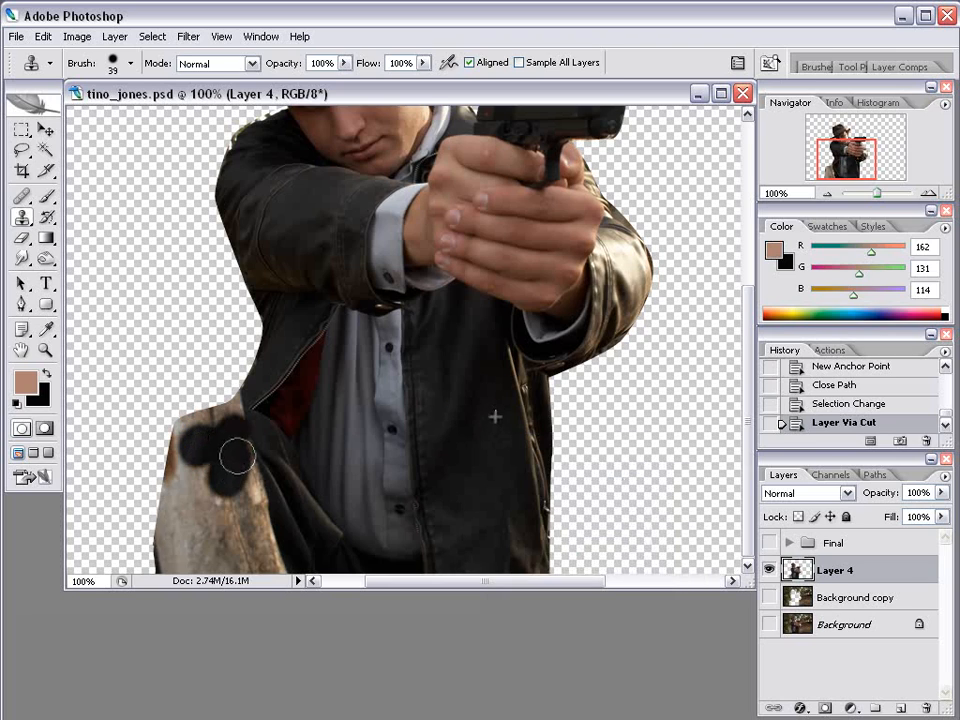
{"action": "mouse_move", "coordinate": [237, 456]}
{"action": "left_mouse_down"}
{"action": "mouse_move", "coordinate": [274, 559]}
{"action": "mouse_move", "coordinate": [208, 484]}
{"action": "mouse_move", "coordinate": [192, 536]}
{"action": "mouse_move", "coordinate": [202, 561]}
{"action": "mouse_move", "coordinate": [243, 567]}
{"action": "left_mouse_up"}
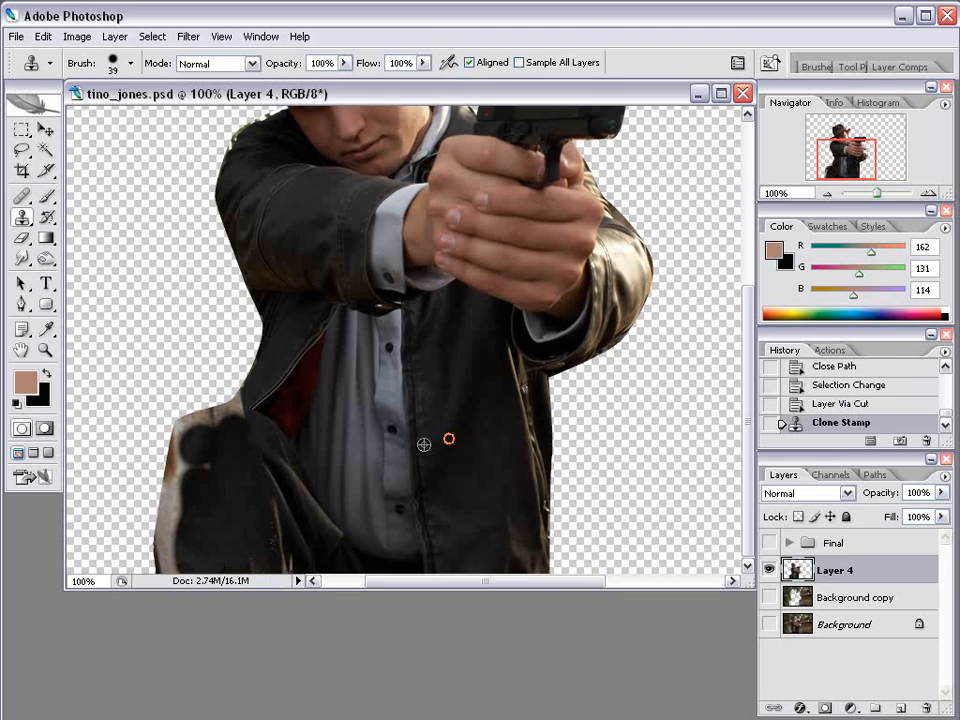
{"action": "mouse_move", "coordinate": [160, 464]}
{"action": "left_mouse_down"}
{"action": "mouse_move", "coordinate": [189, 465]}
{"action": "mouse_move", "coordinate": [180, 574]}
{"action": "mouse_move", "coordinate": [184, 441]}
{"action": "mouse_move", "coordinate": [240, 410]}
{"action": "left_mouse_up"}
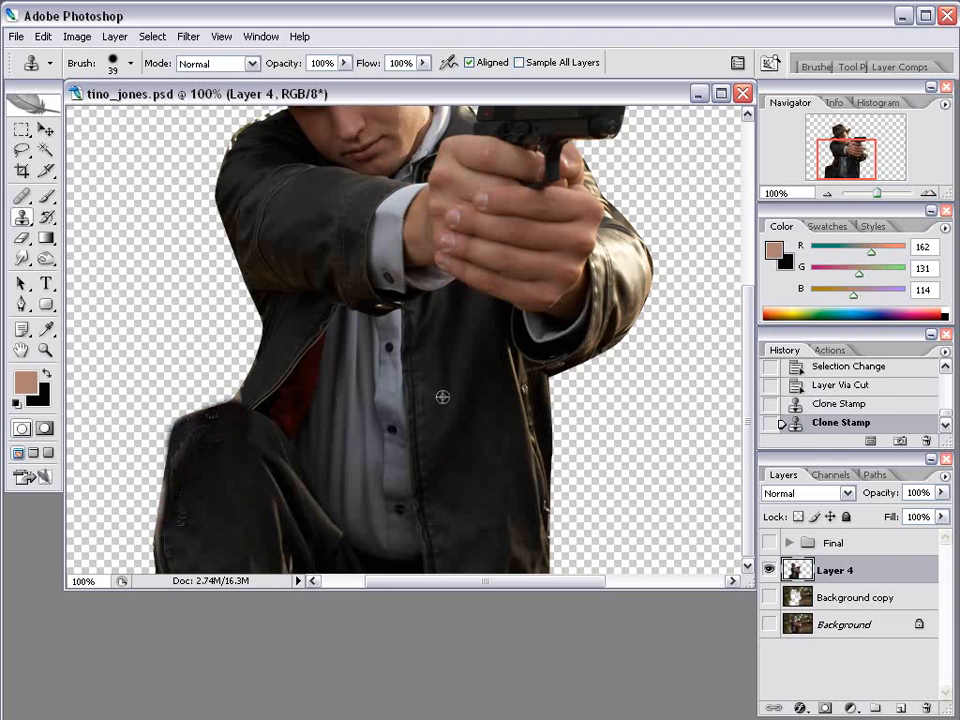
Touch up the jacket gap and lower-left trouser edge with a 23 px brush, then zoom out.
{"action": "right_click", "coordinate": [460, 404]}
{"action": "left_click_drag", "start_coordinate": [532, 456], "coordinate": [520, 456]}
{"action": "left_click", "coordinate": [465, 439], "text": "alt"}
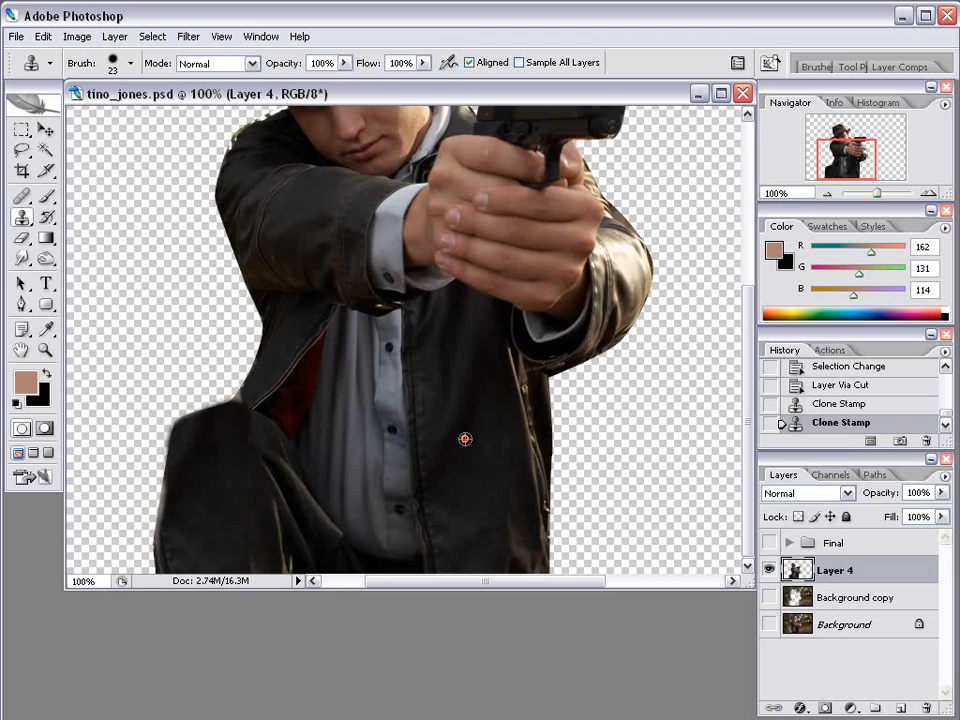
{"action": "left_click", "coordinate": [242, 404]}
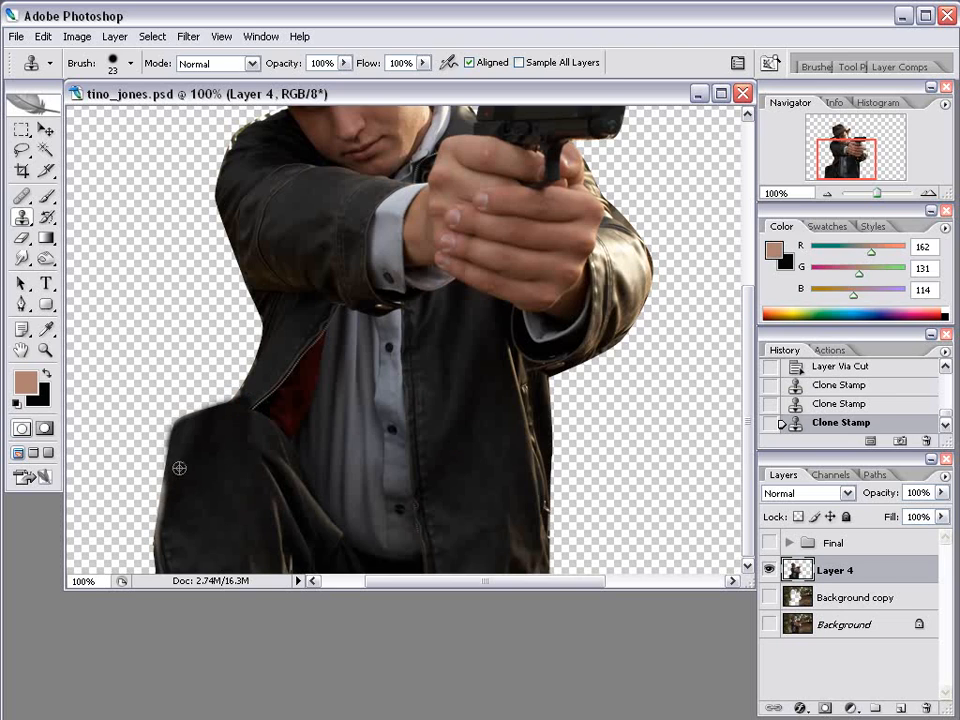
{"action": "left_click", "coordinate": [196, 462], "text": "alt"}
{"action": "left_click_drag", "start_coordinate": [169, 489], "coordinate": [170, 556]}
{"action": "left_click", "coordinate": [168, 551]}
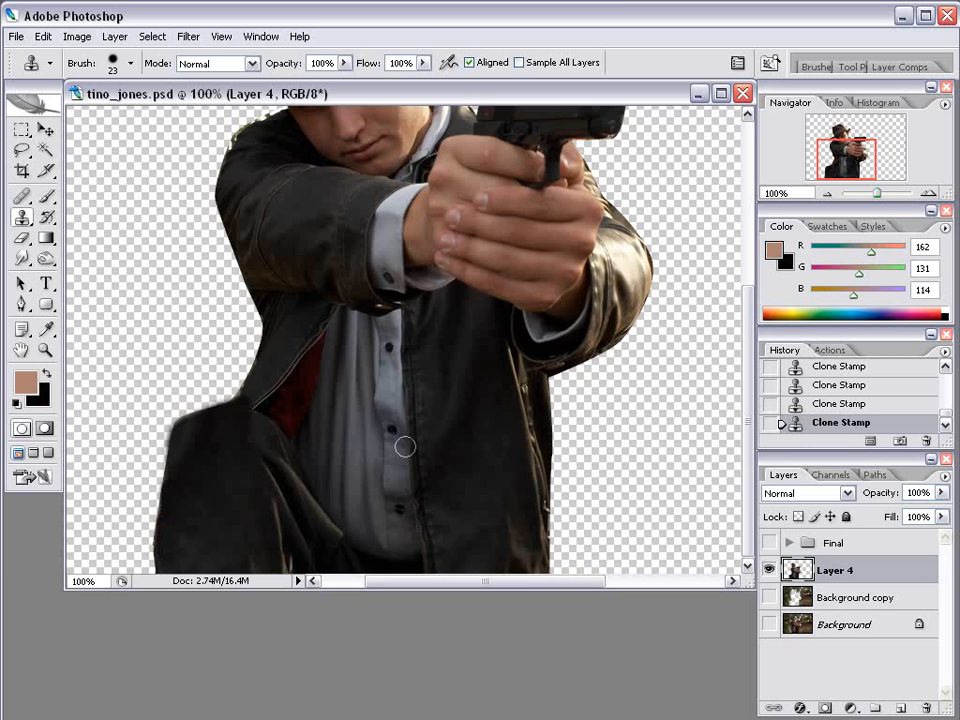
{"action": "key", "text": "ctrl+minus"}
{"action": "key", "text": "ctrl+0"}
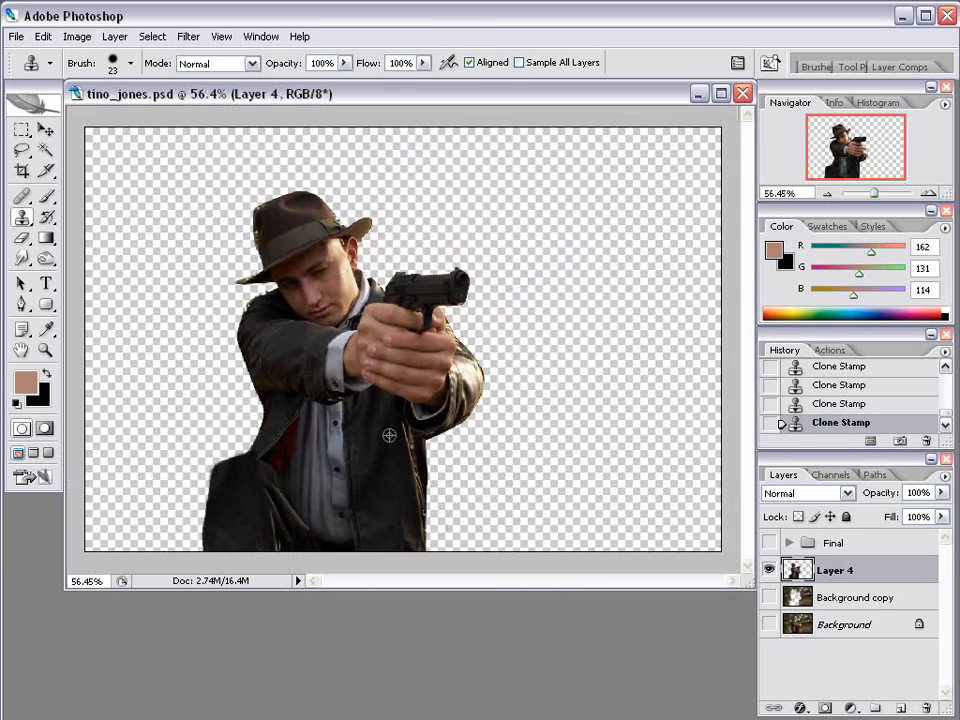
{"action": "left_click", "coordinate": [46, 131]}
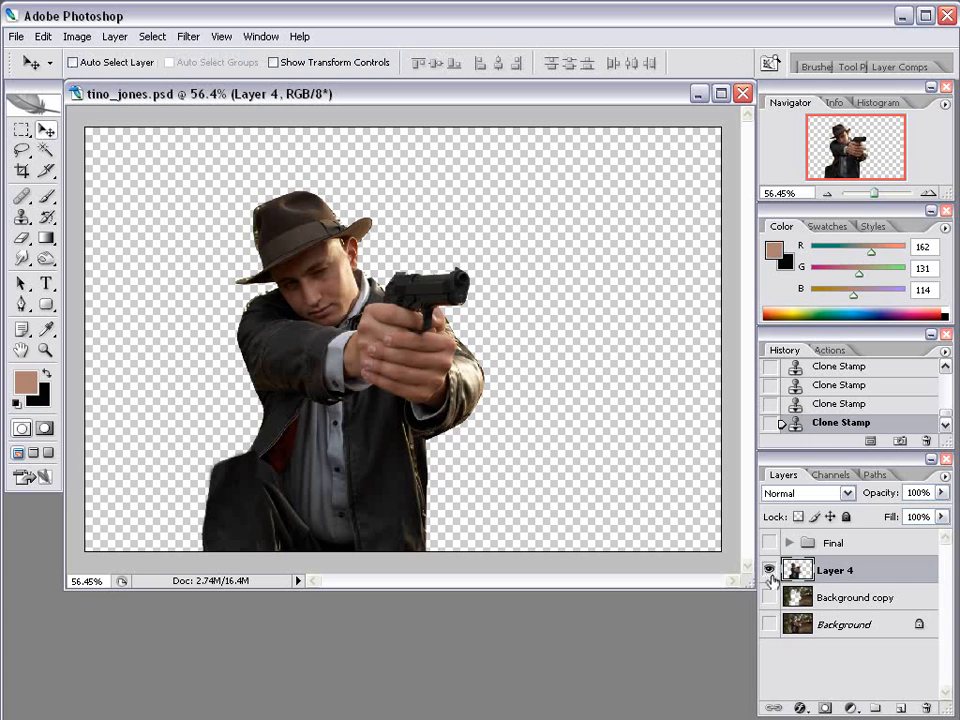
Show the original Background layer and make it the active layer.
{"action": "left_click", "coordinate": [769, 597]}
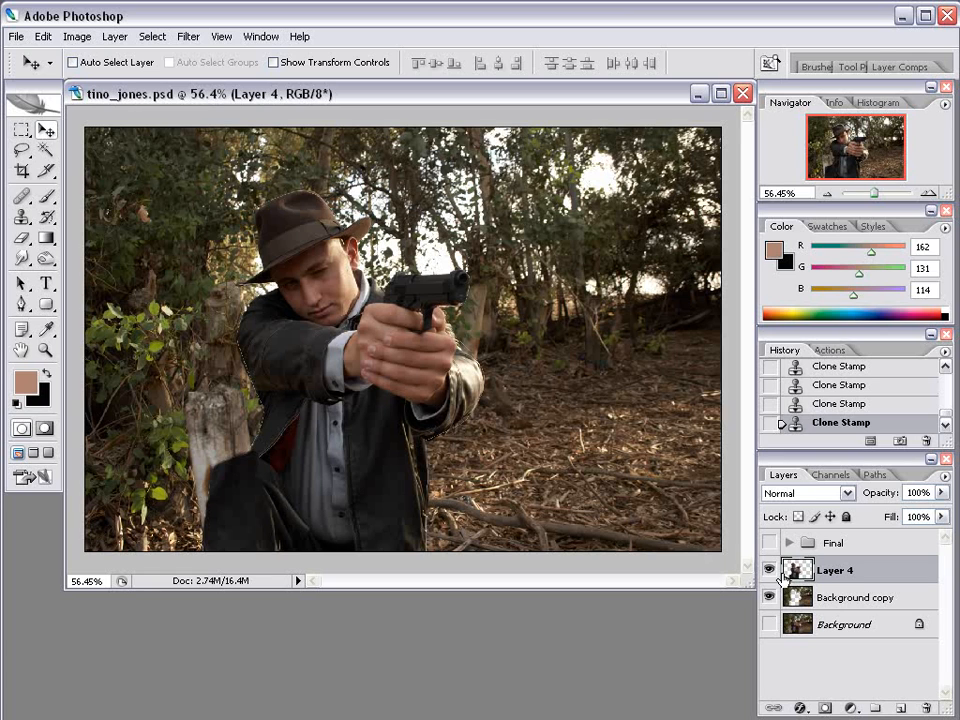
{"action": "left_click", "coordinate": [769, 597]}
{"action": "left_click", "coordinate": [768, 624]}
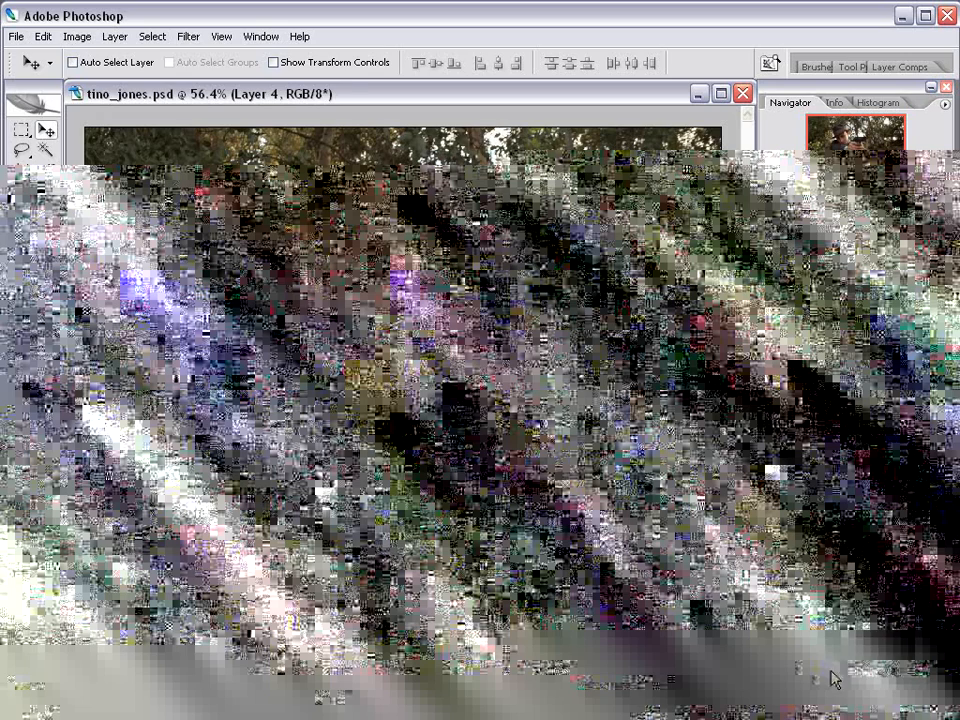
{"action": "left_click", "coordinate": [840, 622]}
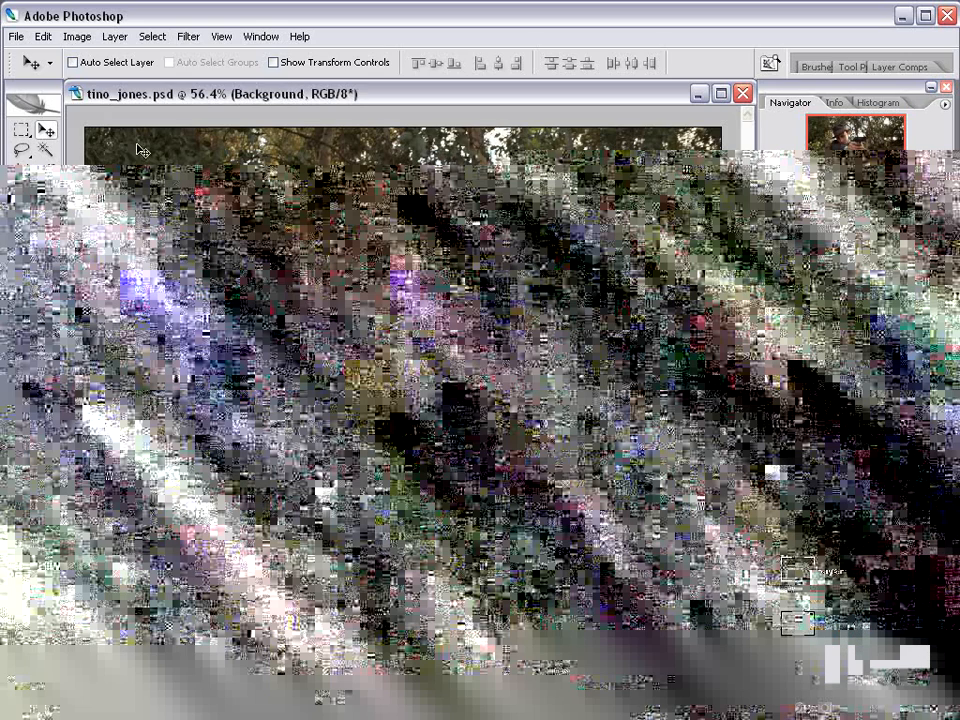
Duplicate Background as Background copy 2 and move it to the top under Final.
{"action": "left_click", "coordinate": [114, 37]}
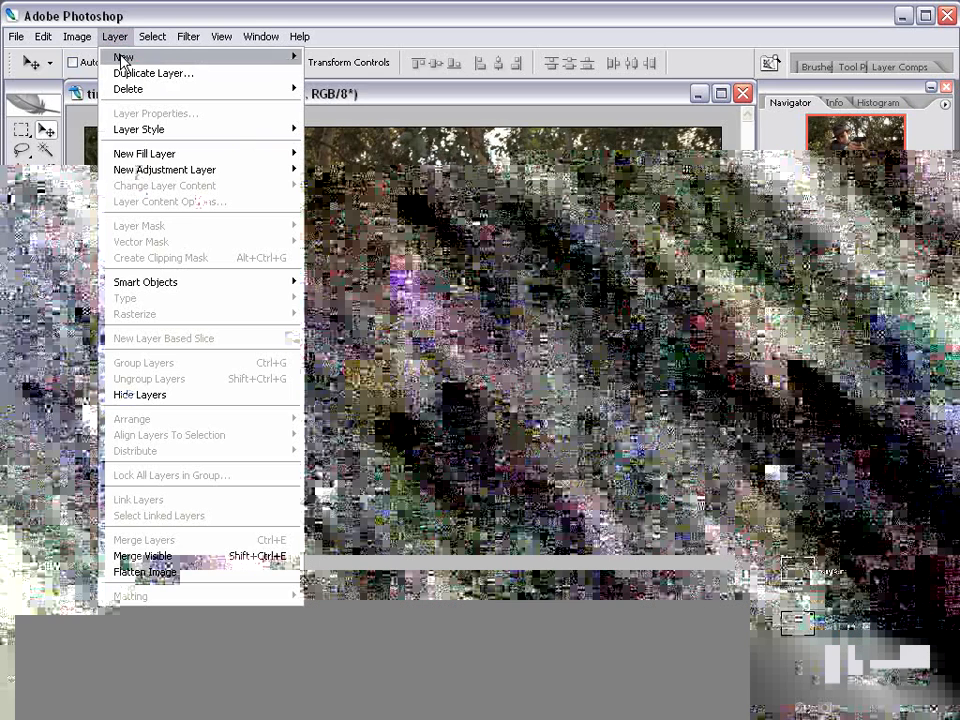
{"action": "left_click", "coordinate": [199, 75]}
{"action": "left_click", "coordinate": [645, 463]}
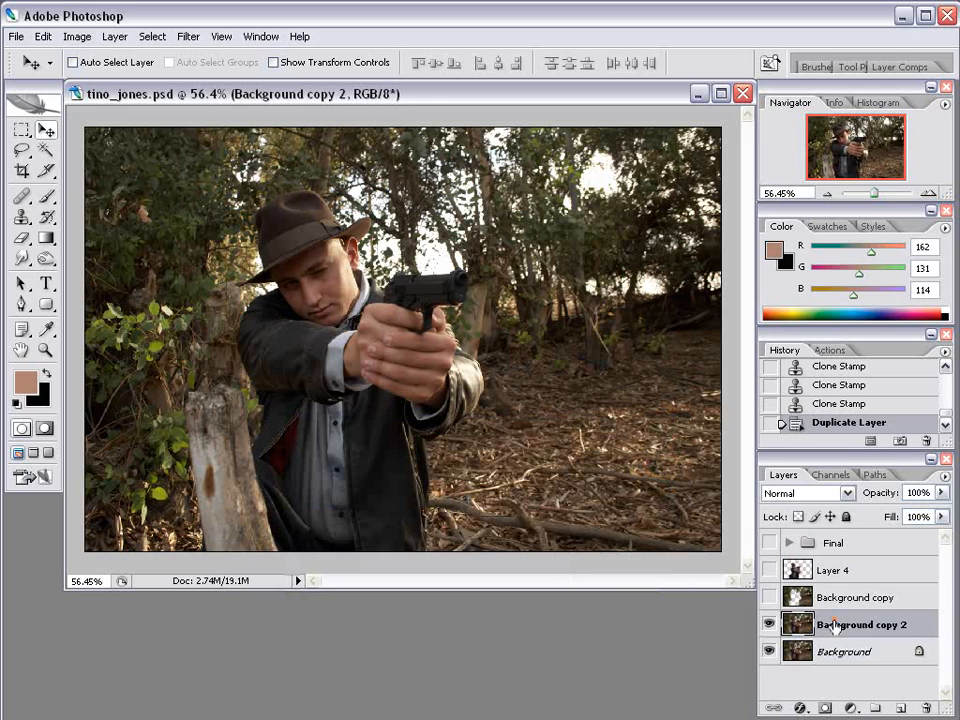
{"action": "left_click_drag", "start_coordinate": [835, 625], "coordinate": [835, 558]}
Zoom in on the actor and the stump at lower left.
{"action": "scroll", "coordinate": [273, 446], "scroll_direction": "up", "scroll_amount": 5}
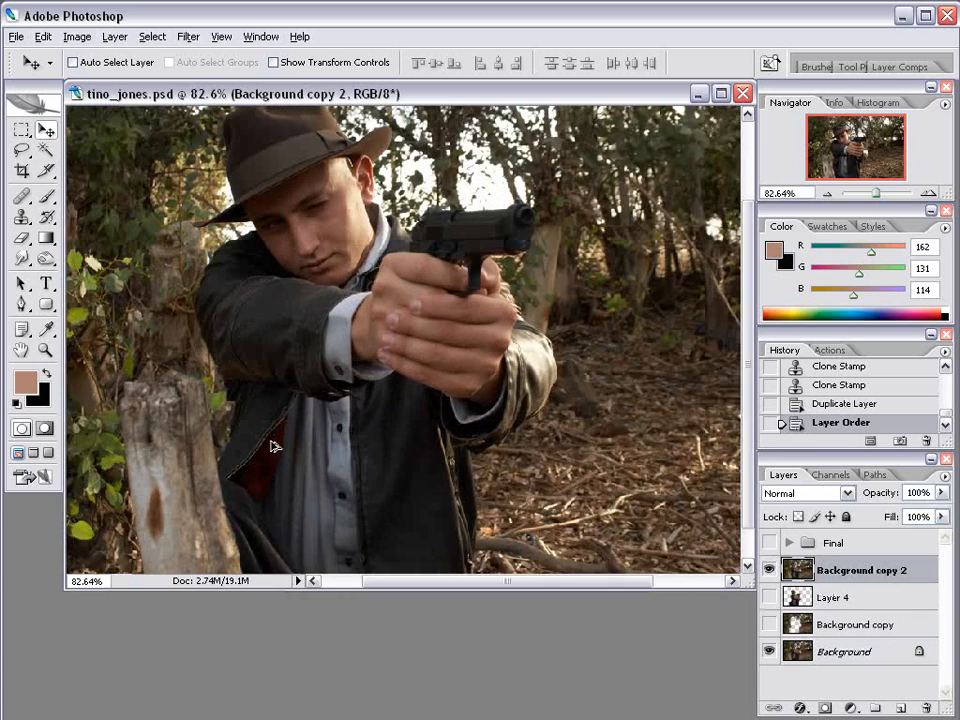
{"action": "key", "text": "alt+space"}
{"action": "left_click_drag", "start_coordinate": [201, 495], "coordinate": [218, 347]}
{"action": "left_click", "coordinate": [20, 304]}
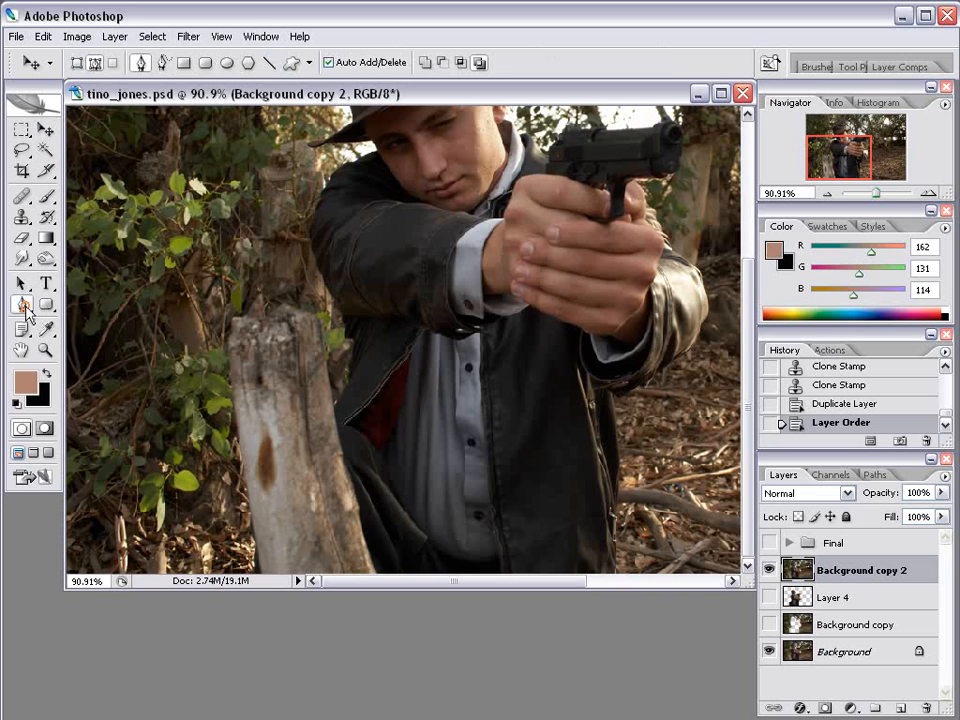
{"action": "left_click", "coordinate": [22, 200]}
Outline the tree stump with the Polygonal Lasso selection.
{"action": "left_click", "coordinate": [21, 150]}
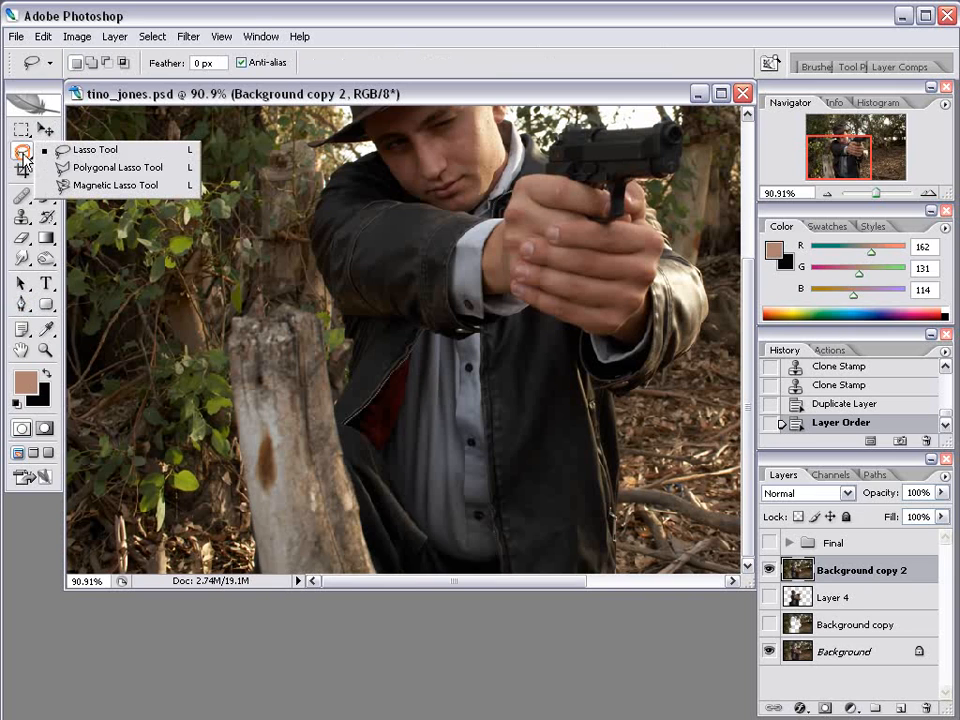
{"action": "left_click", "coordinate": [118, 165]}
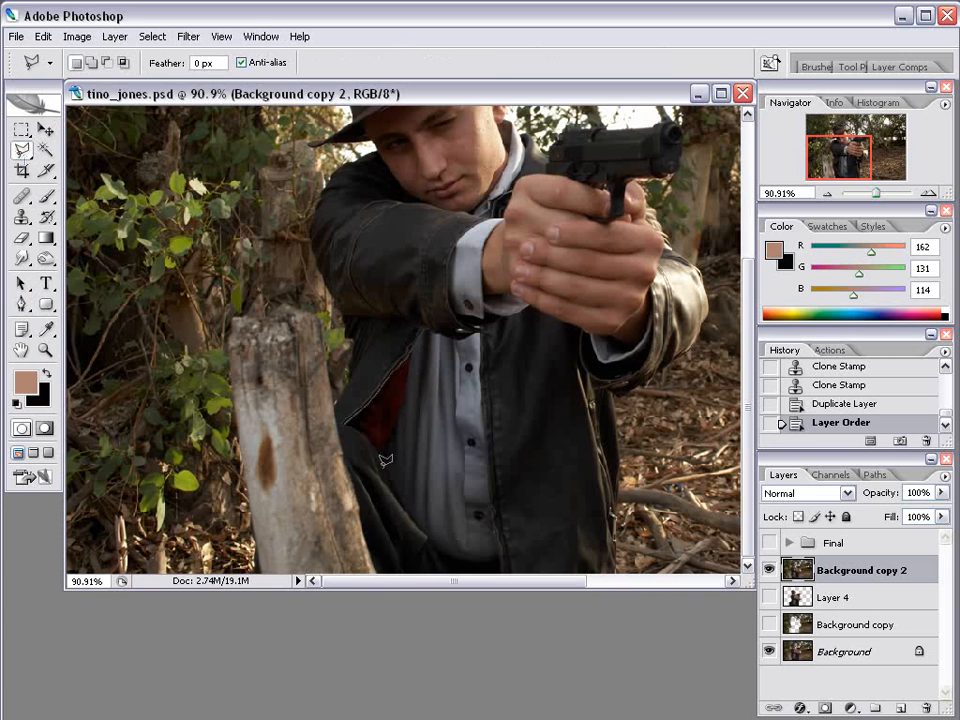
{"action": "left_click", "coordinate": [383, 589]}
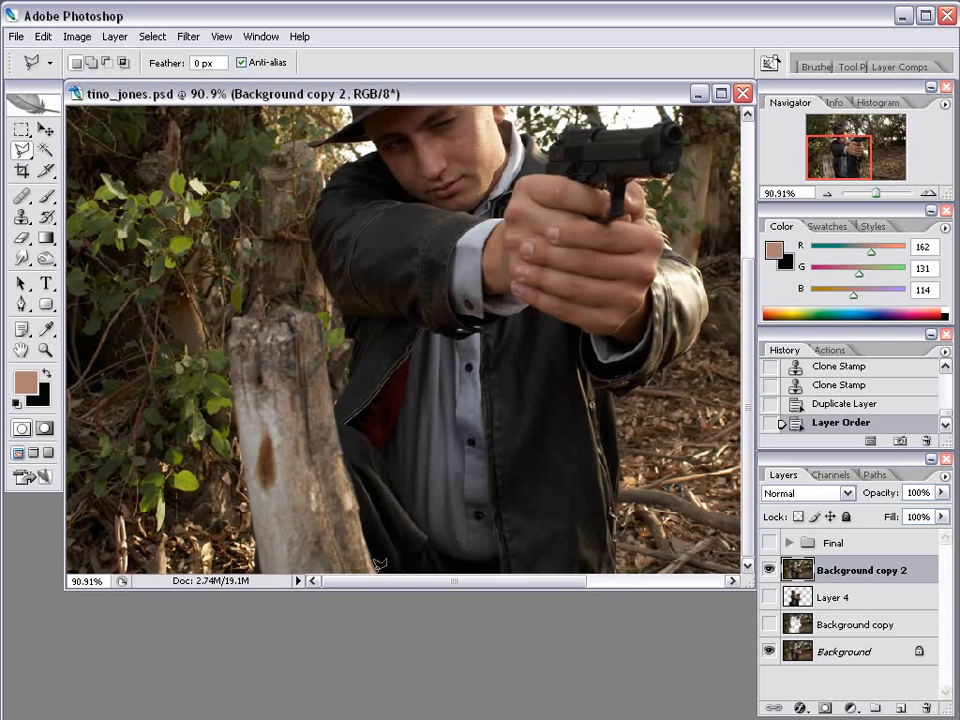
{"action": "left_click", "coordinate": [320, 316]}
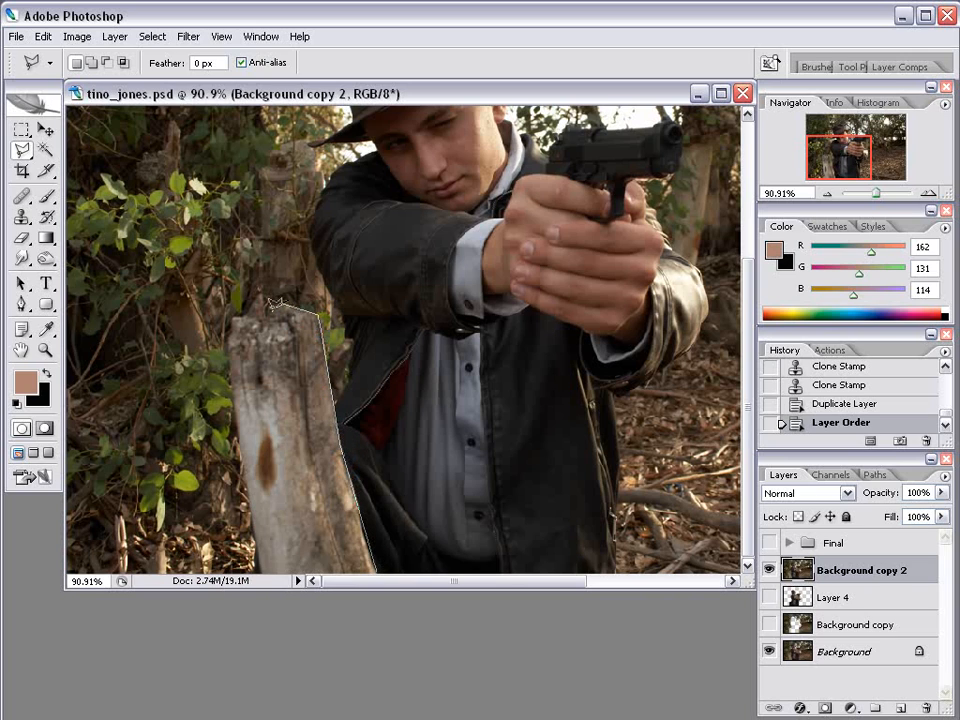
{"action": "left_click", "coordinate": [234, 322]}
{"action": "left_click", "coordinate": [255, 560]}
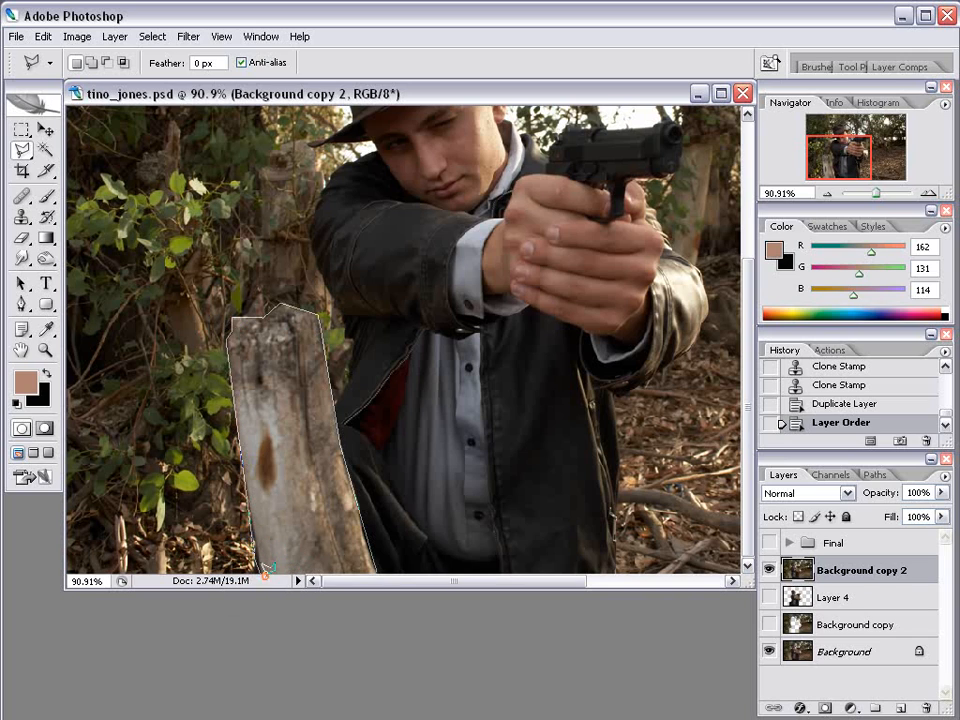
{"action": "left_click", "coordinate": [374, 571]}
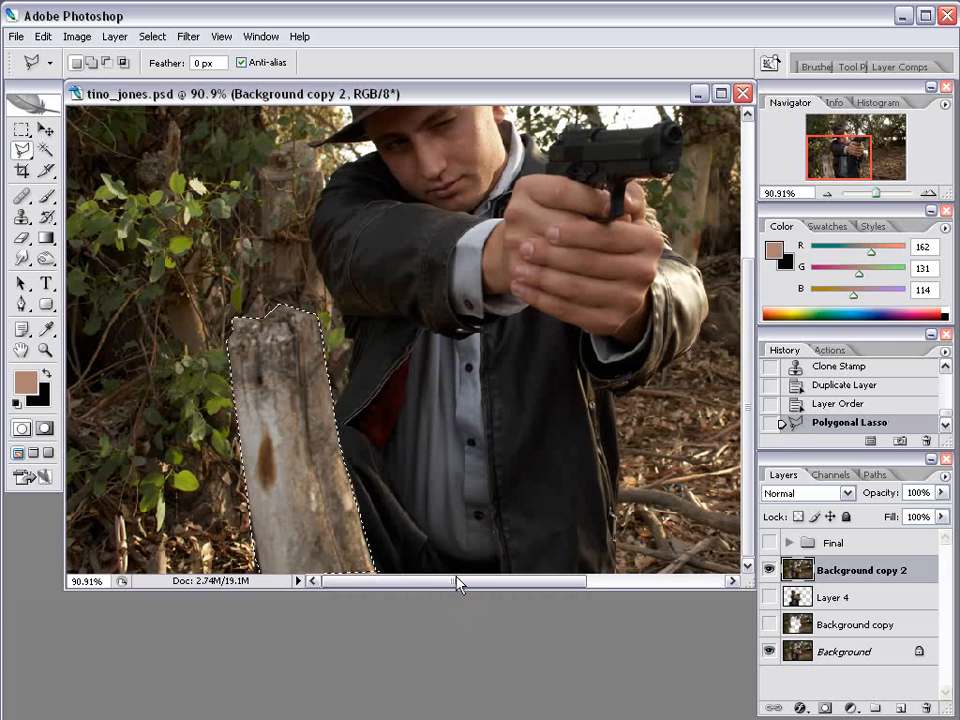
{"action": "scroll", "coordinate": [474, 454], "scroll_direction": "down", "scroll_amount": 4}
{"action": "scroll", "coordinate": [372, 455], "scroll_direction": "down", "scroll_amount": 1}
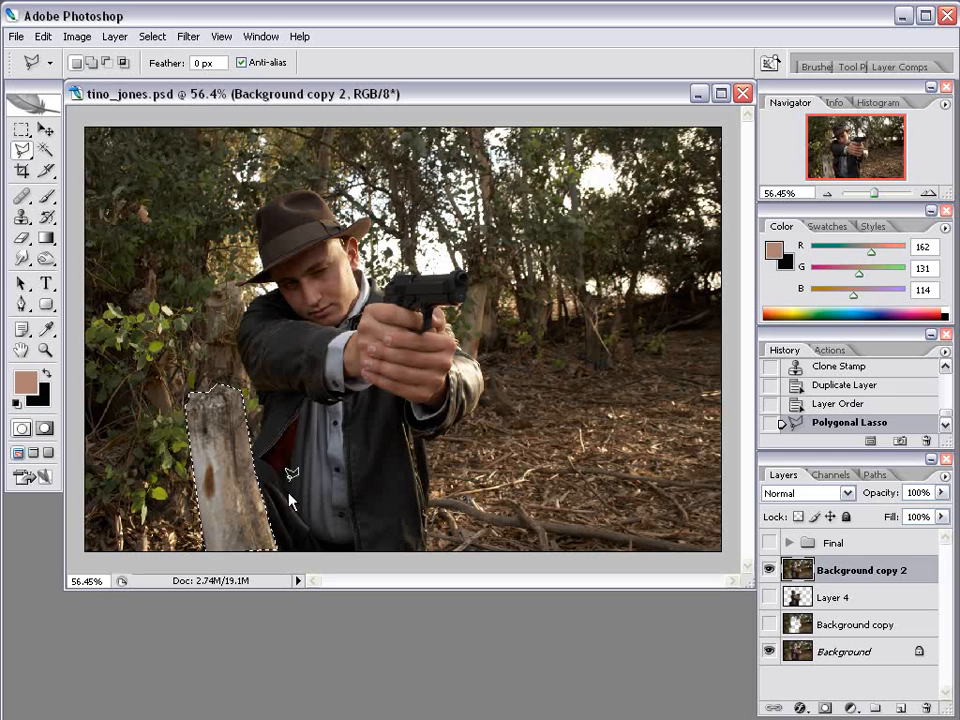
Cut the stump onto Layer 5 with Layer via Cut, hide it, and delete the extra background copy.
{"action": "right_click", "coordinate": [234, 434]}
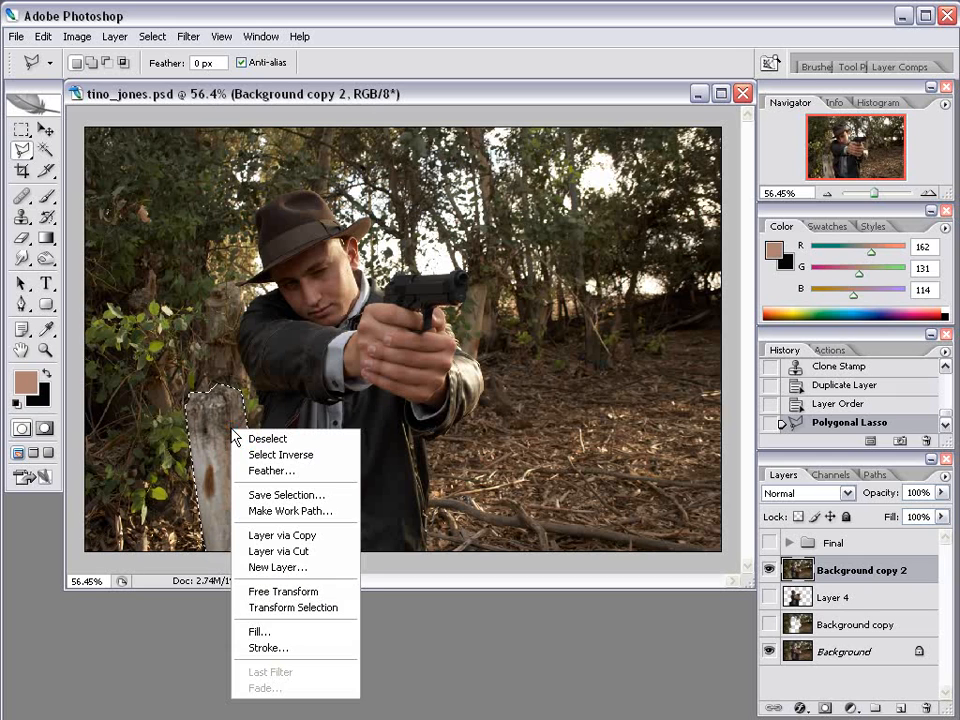
{"action": "left_click", "coordinate": [276, 551]}
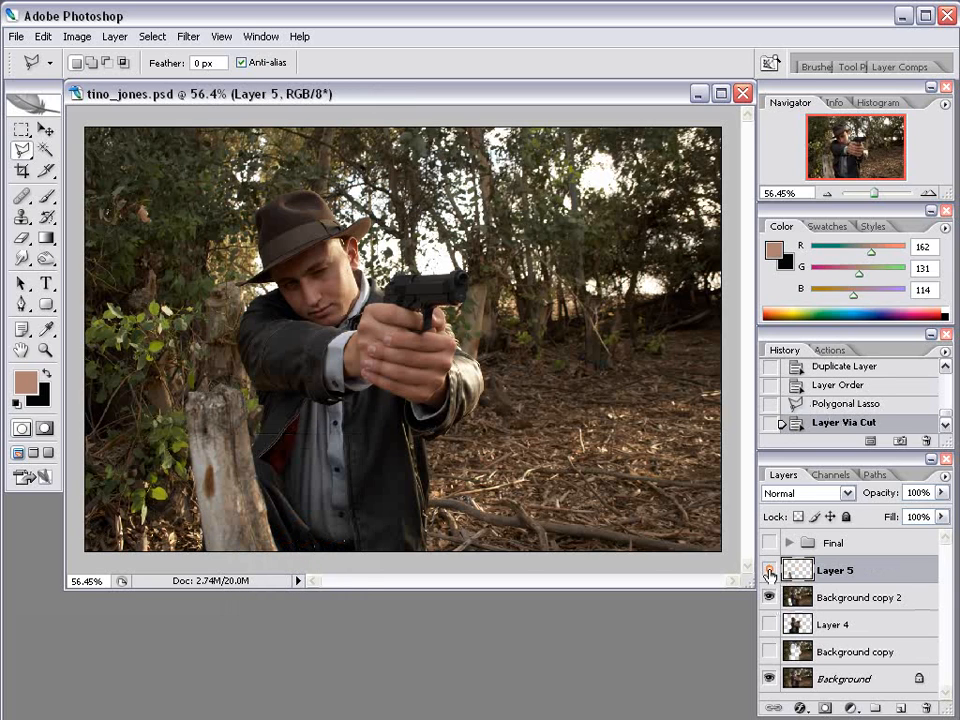
{"action": "left_click", "coordinate": [769, 570]}
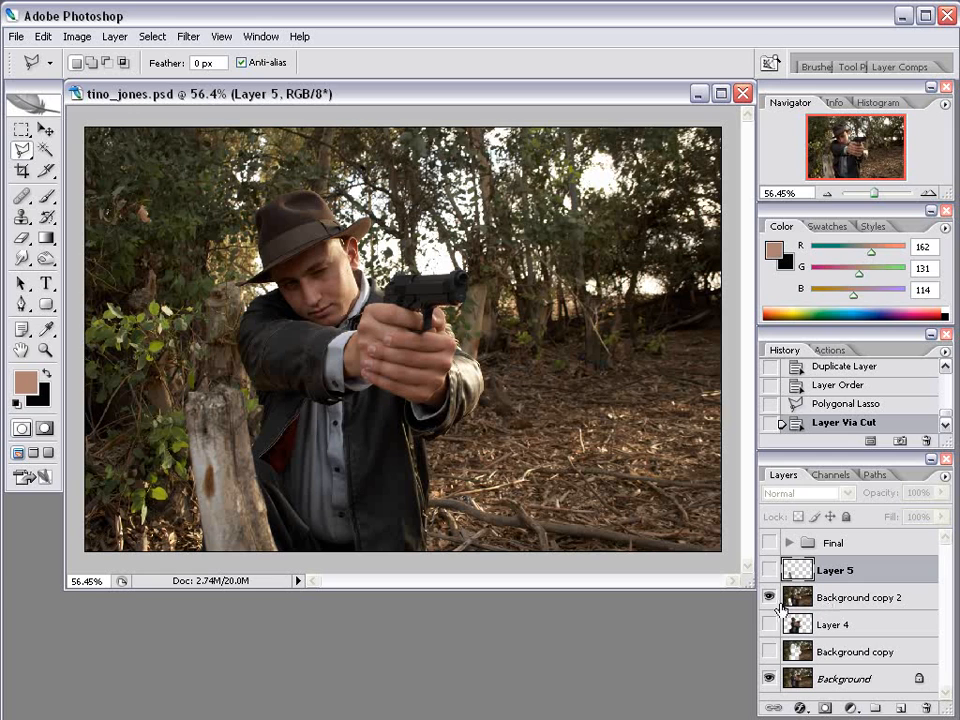
{"action": "left_click_drag", "start_coordinate": [845, 598], "coordinate": [927, 707]}
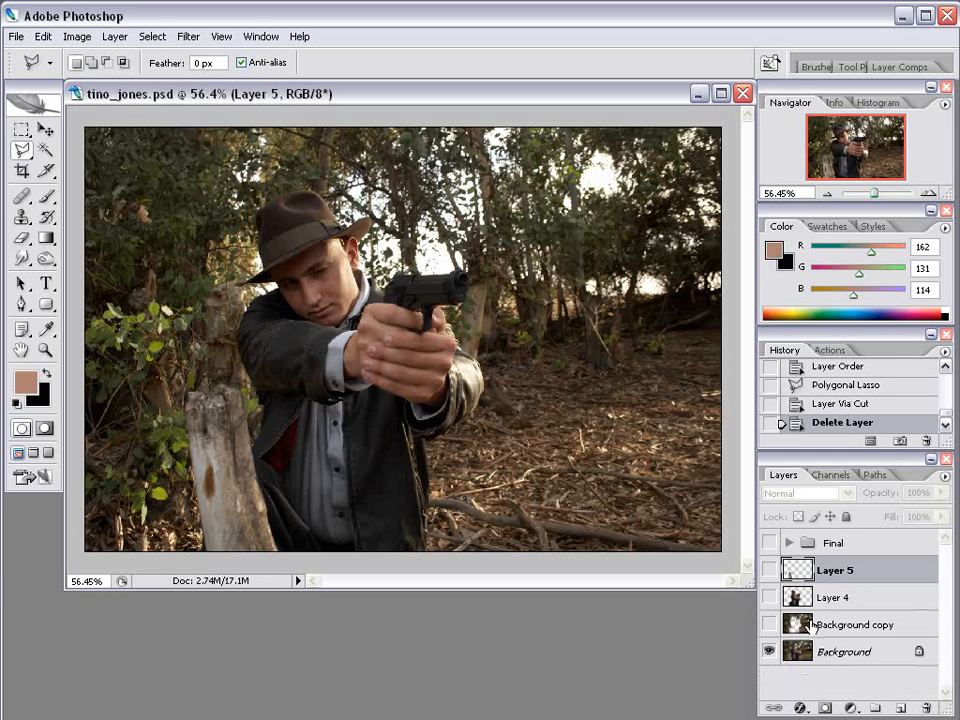
Preview Layer 5 and the actor layer over the photo, then leave only Background visible and selected.
{"action": "left_click", "coordinate": [769, 570]}
{"action": "left_click", "coordinate": [769, 651]}
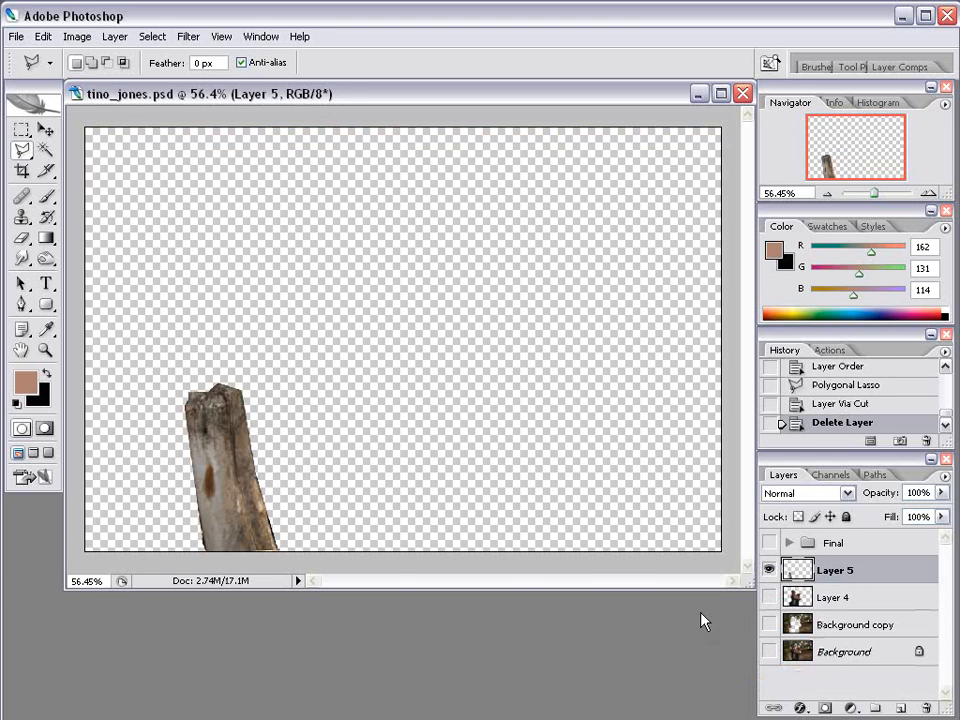
{"action": "left_click", "coordinate": [768, 598]}
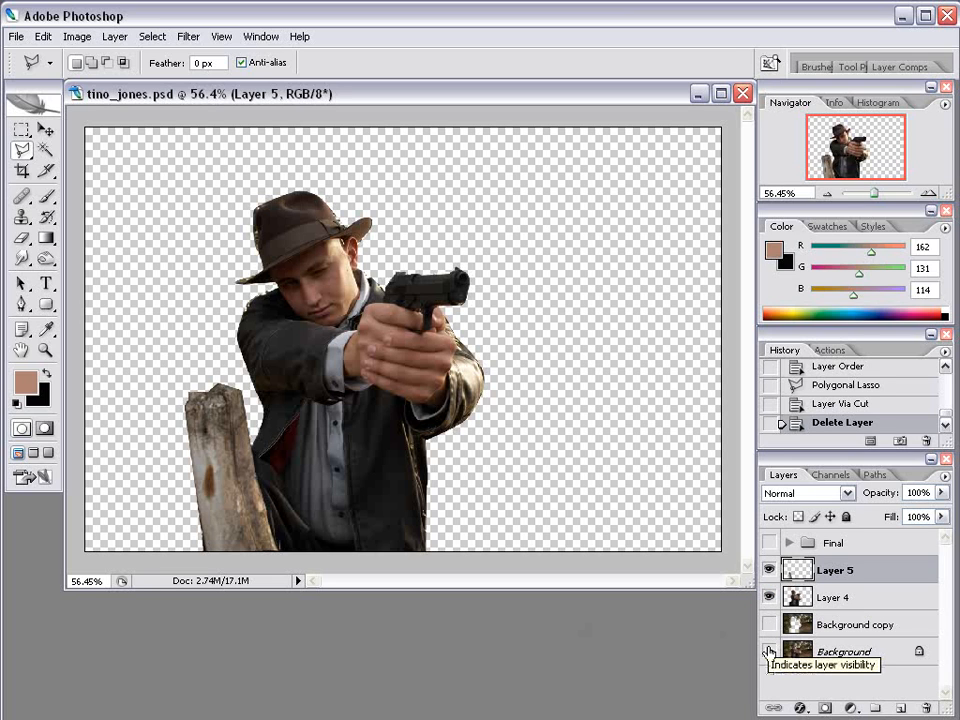
{"action": "left_click", "coordinate": [769, 652]}
{"action": "left_click", "coordinate": [846, 660]}
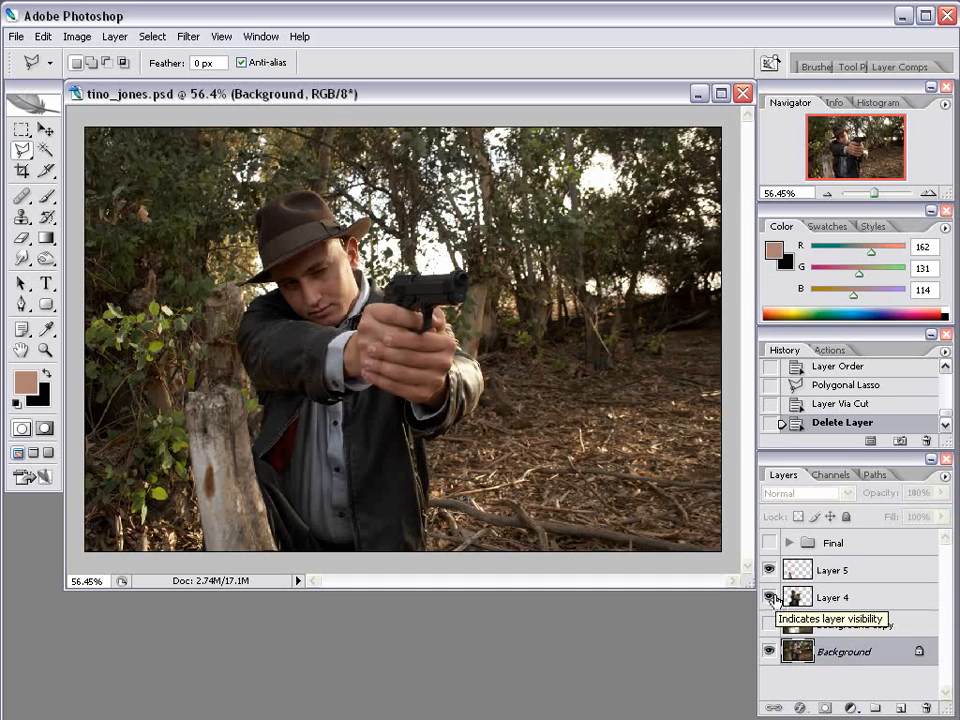
{"action": "left_click", "coordinate": [769, 597]}
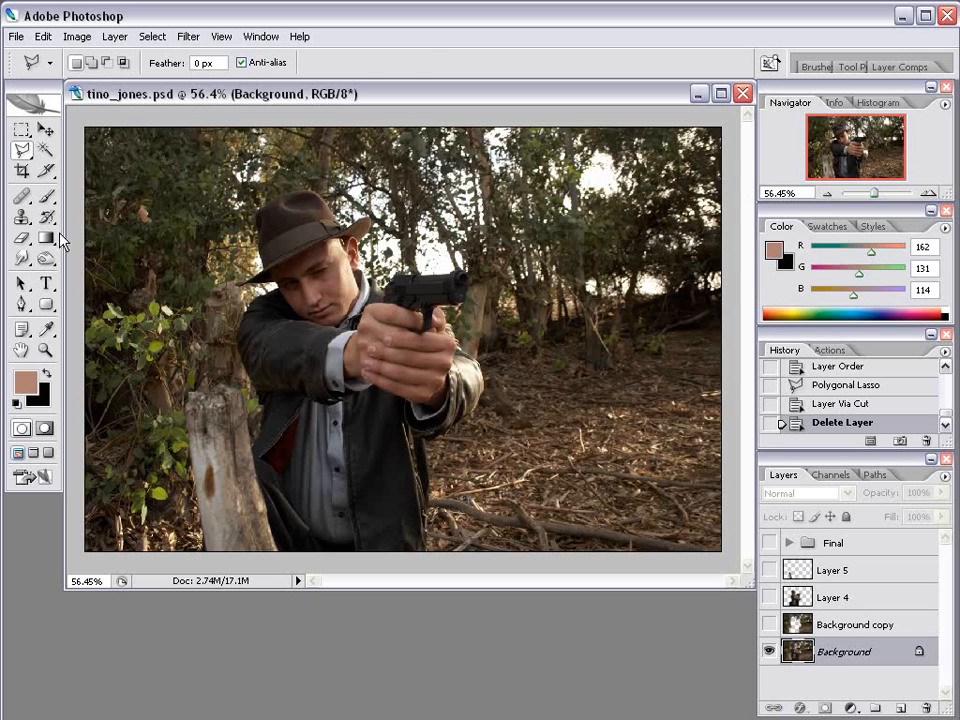
With a 65 px Clone Stamp brush, paint ground over the gunman's lower hand and cuff.
{"action": "left_click_drag", "start_coordinate": [21, 216], "coordinate": [100, 214]}
{"action": "right_click", "coordinate": [641, 313]}
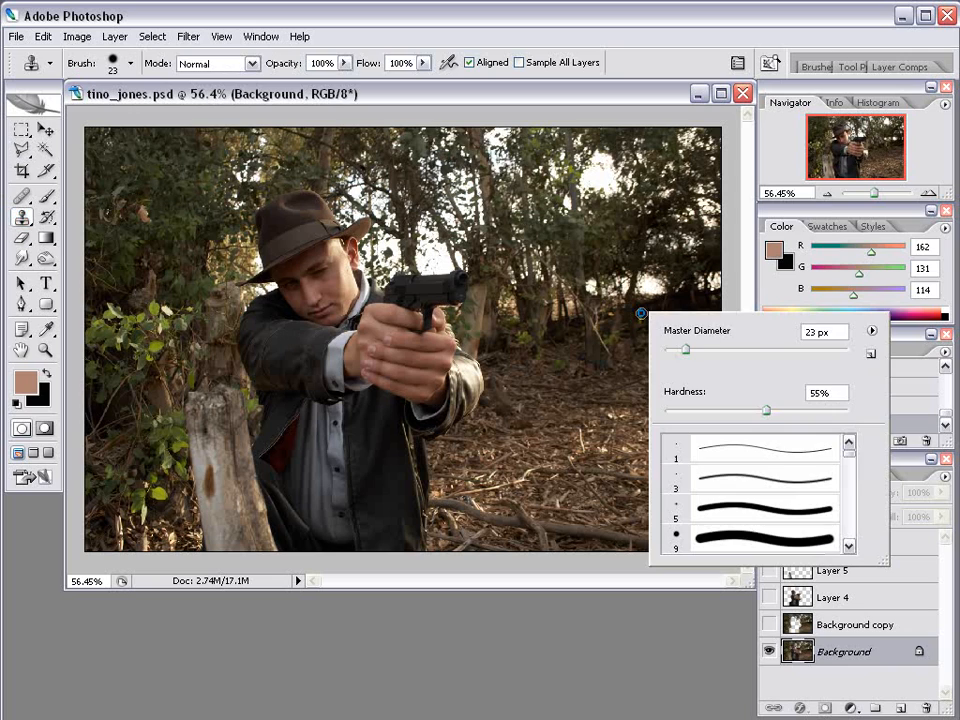
{"action": "left_click_drag", "start_coordinate": [685, 349], "coordinate": [722, 349]}
{"action": "left_click", "coordinate": [643, 92]}
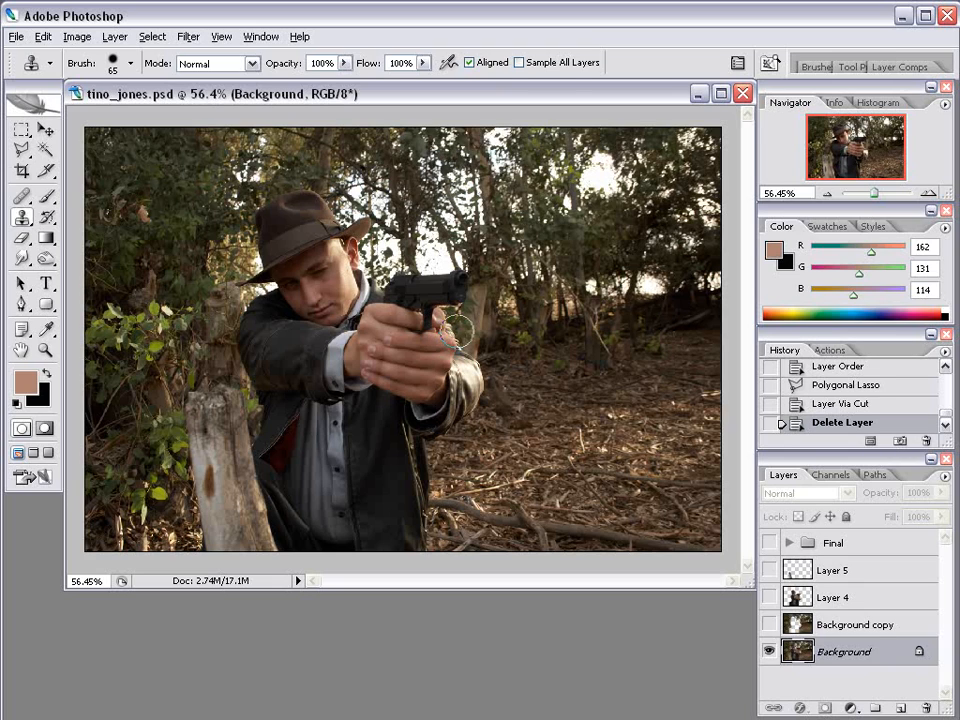
{"action": "mouse_move", "coordinate": [458, 330]}
{"action": "left_mouse_down"}
{"action": "mouse_move", "coordinate": [426, 335]}
{"action": "mouse_move", "coordinate": [467, 370]}
{"action": "mouse_move", "coordinate": [428, 383]}
{"action": "mouse_move", "coordinate": [410, 413]}
{"action": "mouse_move", "coordinate": [429, 434]}
{"action": "mouse_move", "coordinate": [406, 467]}
{"action": "mouse_move", "coordinate": [416, 500]}
{"action": "left_mouse_up"}
Change the brush to 116 px at 0% hardness and clone ground over the jacket.
{"action": "right_click", "coordinate": [486, 387]}
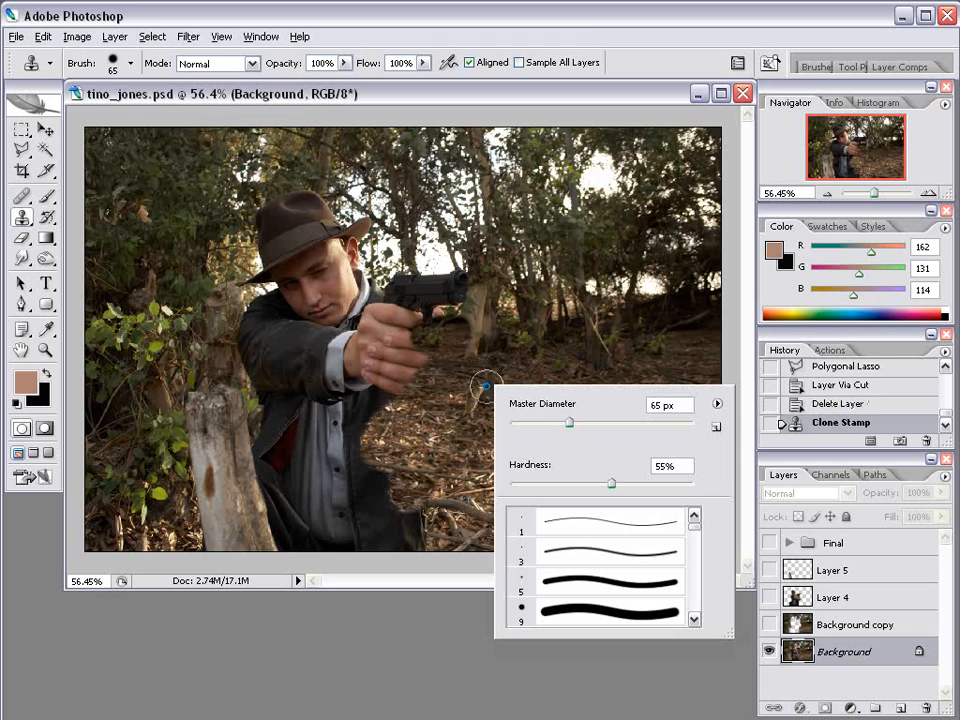
{"action": "right_click", "coordinate": [432, 379]}
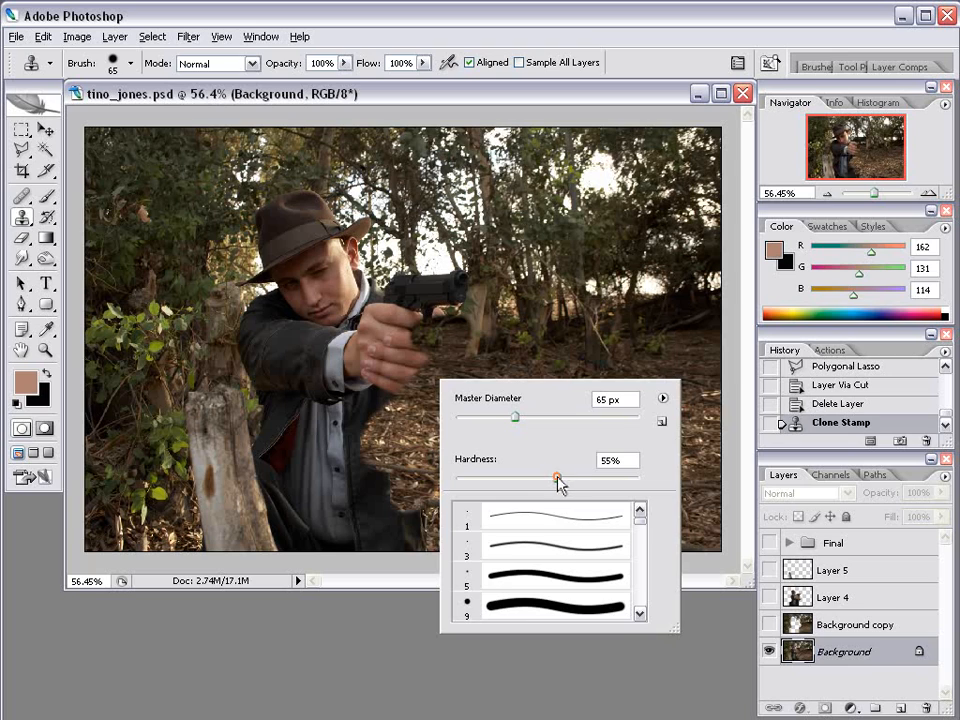
{"action": "left_click_drag", "start_coordinate": [558, 479], "coordinate": [455, 488]}
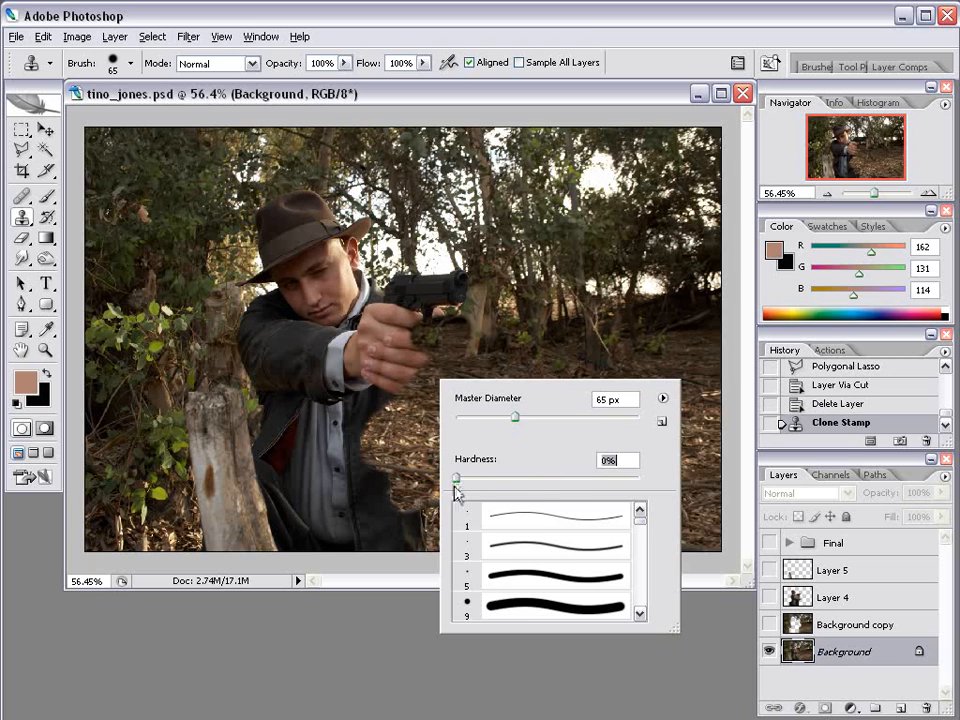
{"action": "right_click", "coordinate": [394, 441]}
{"action": "left_click_drag", "start_coordinate": [475, 477], "coordinate": [516, 476]}
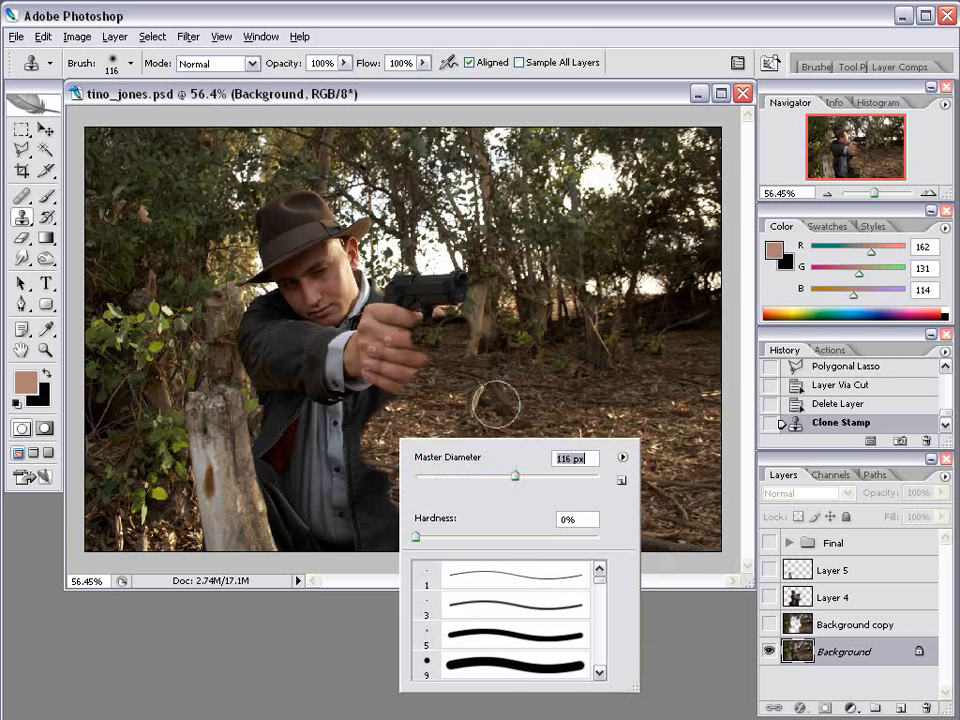
{"action": "mouse_move", "coordinate": [365, 445]}
{"action": "left_mouse_down"}
{"action": "mouse_move", "coordinate": [399, 484]}
{"action": "mouse_move", "coordinate": [391, 549]}
{"action": "mouse_move", "coordinate": [365, 551]}
{"action": "mouse_move", "coordinate": [340, 515]}
{"action": "mouse_move", "coordinate": [342, 472]}
{"action": "mouse_move", "coordinate": [324, 439]}
{"action": "mouse_move", "coordinate": [359, 381]}
{"action": "mouse_move", "coordinate": [410, 334]}
{"action": "left_mouse_up"}
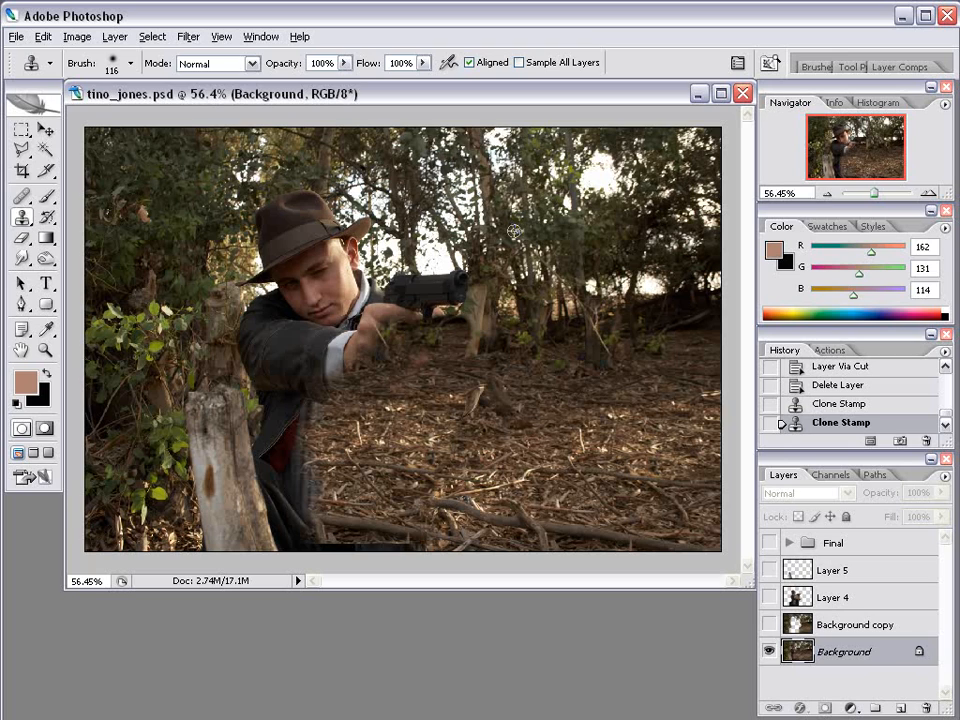
Clone trees over the gun, harden the brush, and clone ground over the lower body.
{"action": "mouse_move", "coordinate": [498, 236]}
{"action": "left_mouse_down"}
{"action": "mouse_move", "coordinate": [395, 295]}
{"action": "mouse_move", "coordinate": [482, 323]}
{"action": "mouse_move", "coordinate": [515, 316]}
{"action": "mouse_move", "coordinate": [470, 298]}
{"action": "left_mouse_up"}
{"action": "left_click", "coordinate": [453, 216], "text": "alt"}
{"action": "mouse_move", "coordinate": [438, 253]}
{"action": "left_mouse_down"}
{"action": "mouse_move", "coordinate": [422, 261]}
{"action": "mouse_move", "coordinate": [458, 295]}
{"action": "left_mouse_up"}
{"action": "right_click", "coordinate": [504, 254]}
{"action": "left_click_drag", "start_coordinate": [530, 351], "coordinate": [632, 350]}
{"action": "key", "text": "Return"}
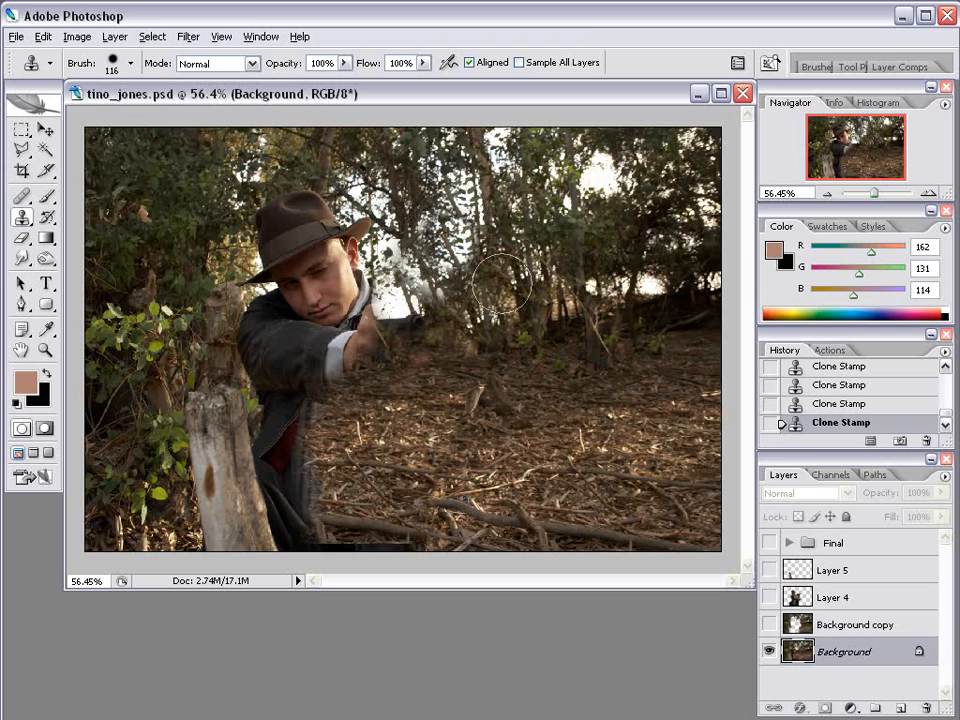
{"action": "left_click", "coordinate": [538, 383], "text": "alt"}
{"action": "mouse_move", "coordinate": [343, 386]}
{"action": "left_mouse_down"}
{"action": "mouse_move", "coordinate": [245, 398]}
{"action": "mouse_move", "coordinate": [314, 421]}
{"action": "mouse_move", "coordinate": [284, 449]}
{"action": "mouse_move", "coordinate": [287, 483]}
{"action": "mouse_move", "coordinate": [293, 520]}
{"action": "left_mouse_up"}
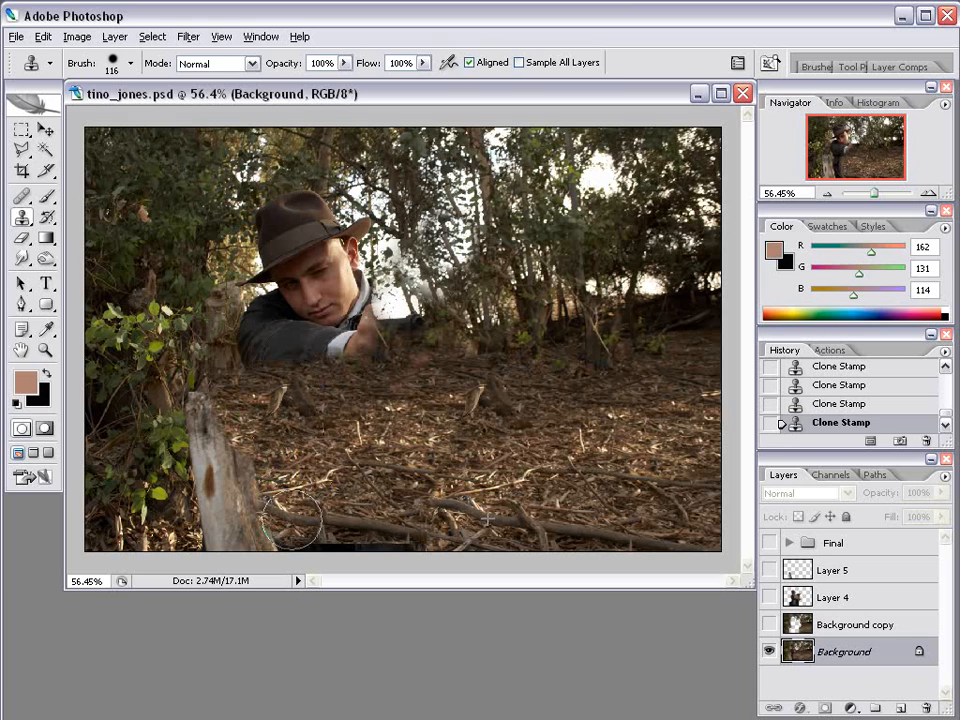
Clone bushes and ground over the man's hat, face, shoulder and the stump.
{"action": "left_click", "coordinate": [129, 152], "text": "alt"}
{"action": "mouse_move", "coordinate": [254, 197]}
{"action": "left_mouse_down"}
{"action": "mouse_move", "coordinate": [234, 234]}
{"action": "mouse_move", "coordinate": [253, 287]}
{"action": "mouse_move", "coordinate": [300, 216]}
{"action": "mouse_move", "coordinate": [240, 165]}
{"action": "left_mouse_up"}
{"action": "left_click", "coordinate": [129, 327], "text": "alt"}
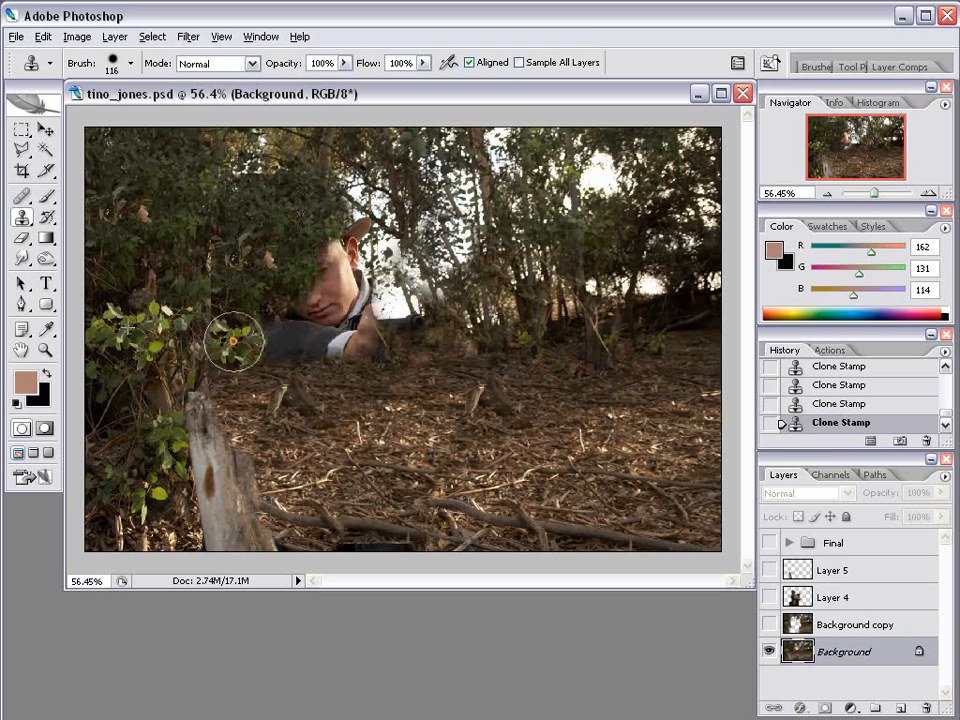
{"action": "mouse_move", "coordinate": [231, 339]}
{"action": "left_mouse_down"}
{"action": "mouse_move", "coordinate": [210, 404]}
{"action": "mouse_move", "coordinate": [252, 411]}
{"action": "mouse_move", "coordinate": [214, 464]}
{"action": "mouse_move", "coordinate": [234, 475]}
{"action": "mouse_move", "coordinate": [219, 519]}
{"action": "mouse_move", "coordinate": [260, 535]}
{"action": "mouse_move", "coordinate": [200, 545]}
{"action": "left_mouse_up"}
{"action": "left_click", "coordinate": [365, 438], "text": "alt"}
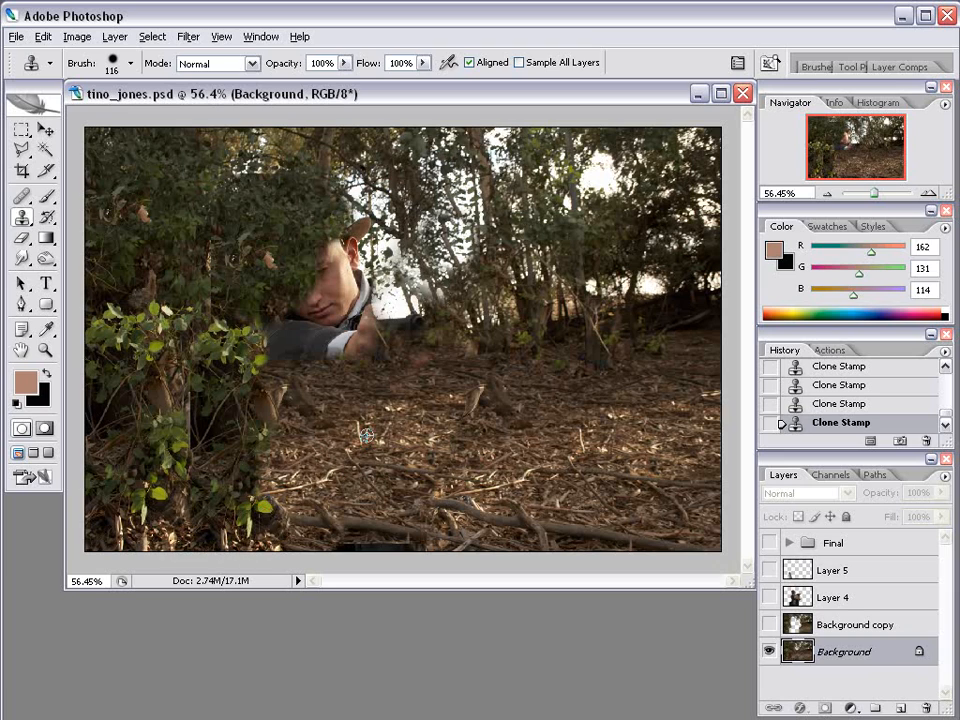
{"action": "mouse_move", "coordinate": [290, 405]}
{"action": "left_mouse_down"}
{"action": "mouse_move", "coordinate": [284, 465]}
{"action": "mouse_move", "coordinate": [300, 491]}
{"action": "left_mouse_up"}
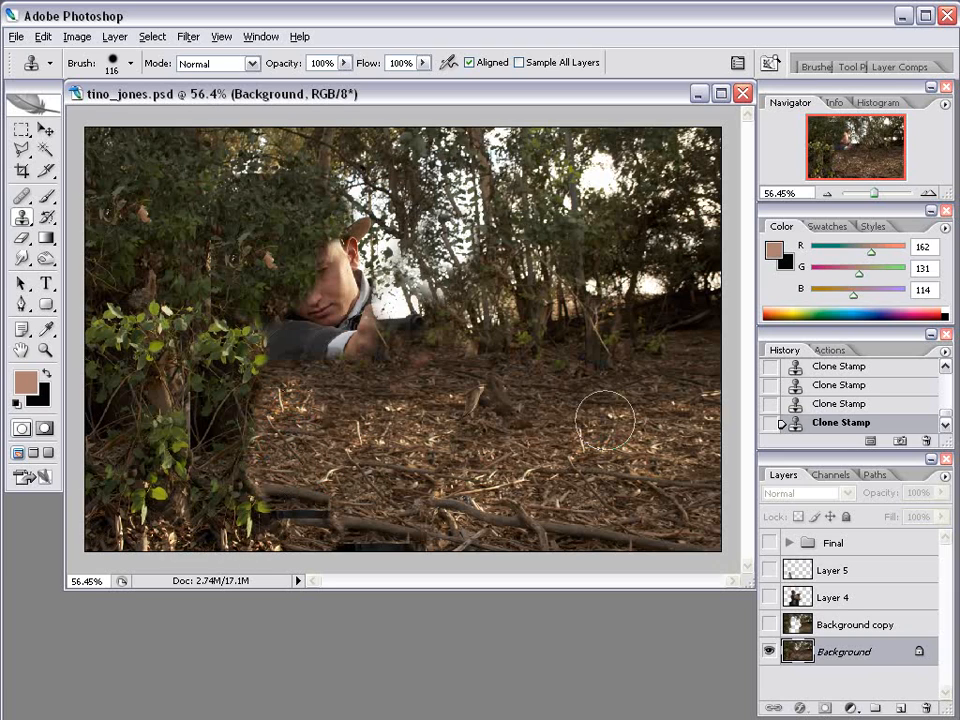
Clone ground and foliage over the centre of the man and the bright gap.
{"action": "left_click", "coordinate": [561, 381], "text": "alt"}
{"action": "mouse_move", "coordinate": [352, 385]}
{"action": "left_mouse_down"}
{"action": "mouse_move", "coordinate": [343, 377]}
{"action": "mouse_move", "coordinate": [288, 390]}
{"action": "left_mouse_up"}
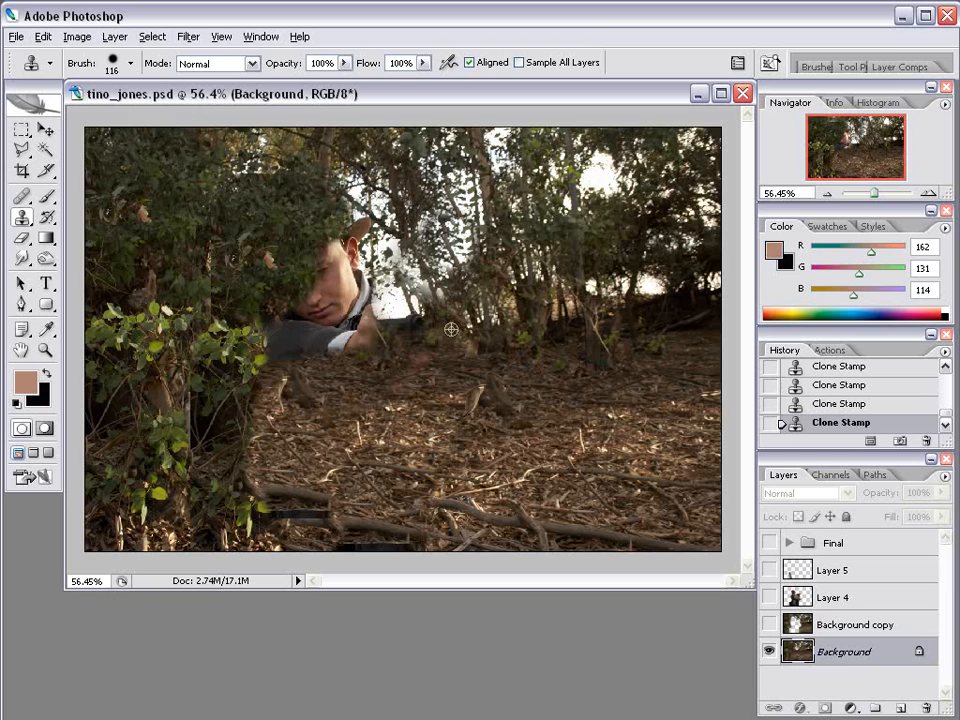
{"action": "left_click", "coordinate": [629, 324], "text": "alt"}
{"action": "mouse_move", "coordinate": [399, 335]}
{"action": "left_mouse_down"}
{"action": "mouse_move", "coordinate": [326, 330]}
{"action": "mouse_move", "coordinate": [343, 250]}
{"action": "mouse_move", "coordinate": [398, 317]}
{"action": "mouse_move", "coordinate": [480, 347]}
{"action": "left_mouse_up"}
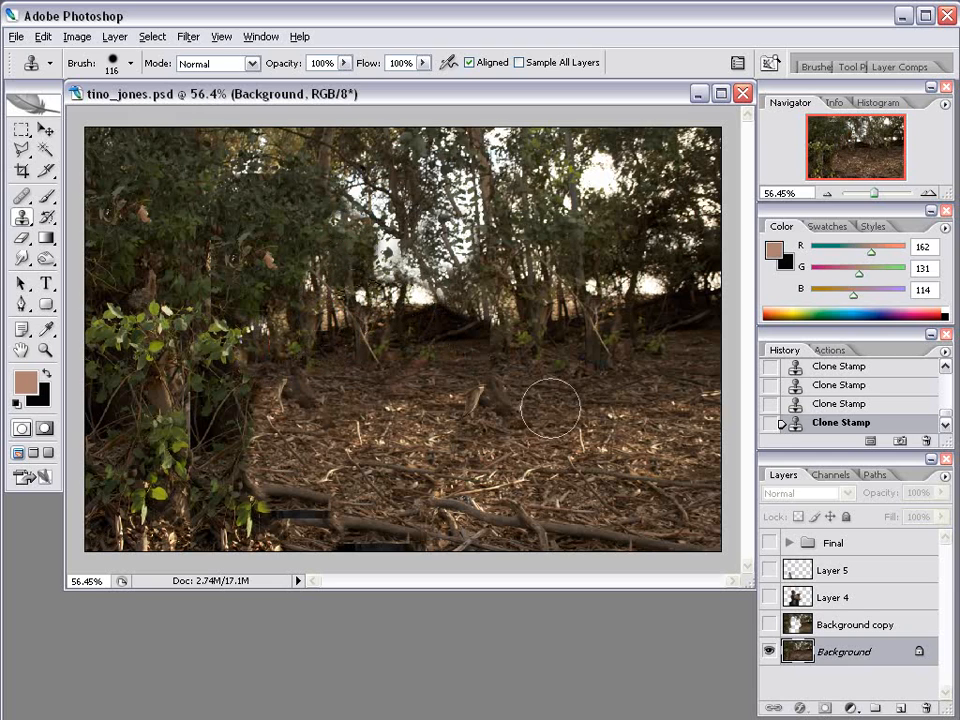
{"action": "left_click", "coordinate": [528, 321], "text": "alt"}
Shrink the brush to 60 px and touch up the light patch and tan leaves left of centre.
{"action": "right_click", "coordinate": [586, 425]}
{"action": "left_click_drag", "start_coordinate": [703, 465], "coordinate": [654, 465]}
{"action": "left_click", "coordinate": [557, 403], "text": "alt"}
{"action": "mouse_move", "coordinate": [250, 409]}
{"action": "left_mouse_down"}
{"action": "mouse_move", "coordinate": [272, 400]}
{"action": "mouse_move", "coordinate": [254, 338]}
{"action": "mouse_move", "coordinate": [279, 336]}
{"action": "left_mouse_up"}
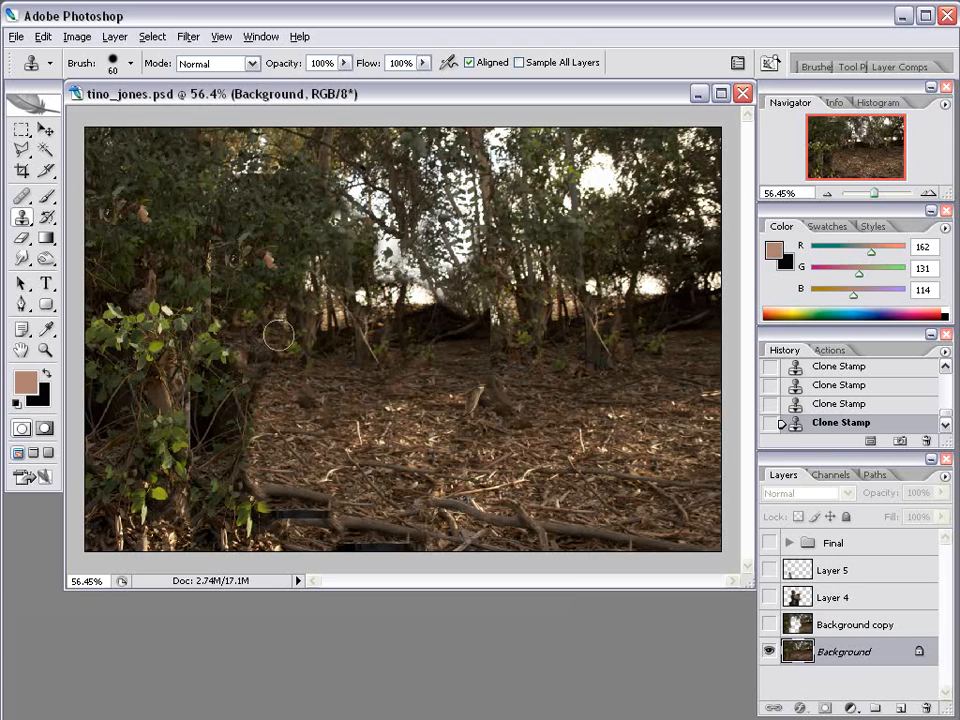
{"action": "left_click", "coordinate": [278, 288]}
{"action": "left_click", "coordinate": [270, 259]}
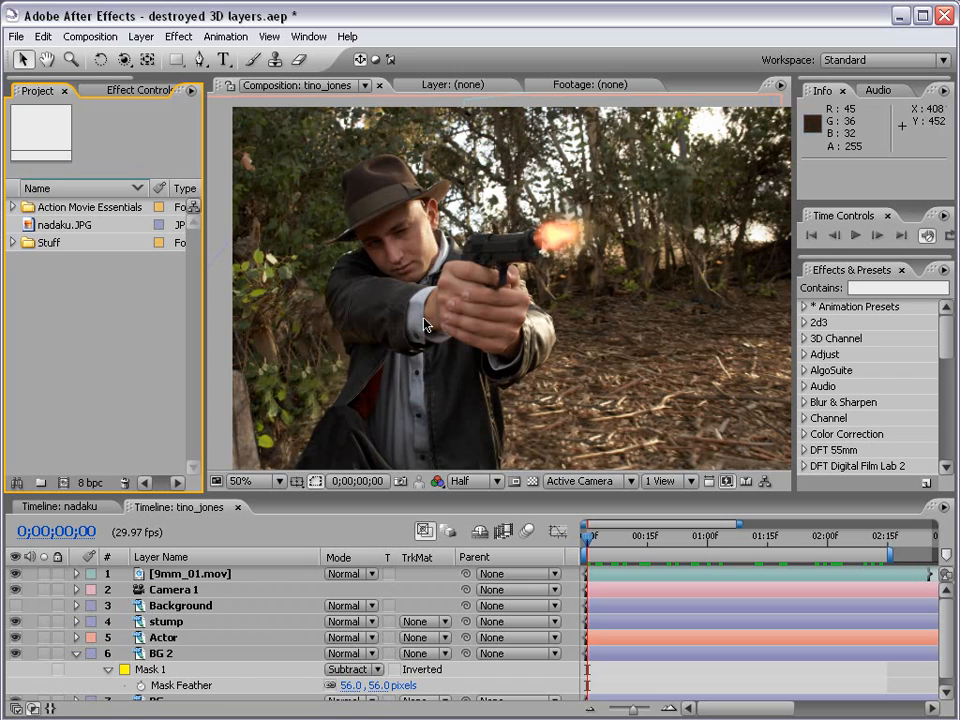
Import tino_jones.psd through File > Import > File with Import As set to Composition.
{"action": "left_click", "coordinate": [17, 36]}
{"action": "mouse_move", "coordinate": [107, 264]}
{"action": "left_click", "coordinate": [287, 266]}
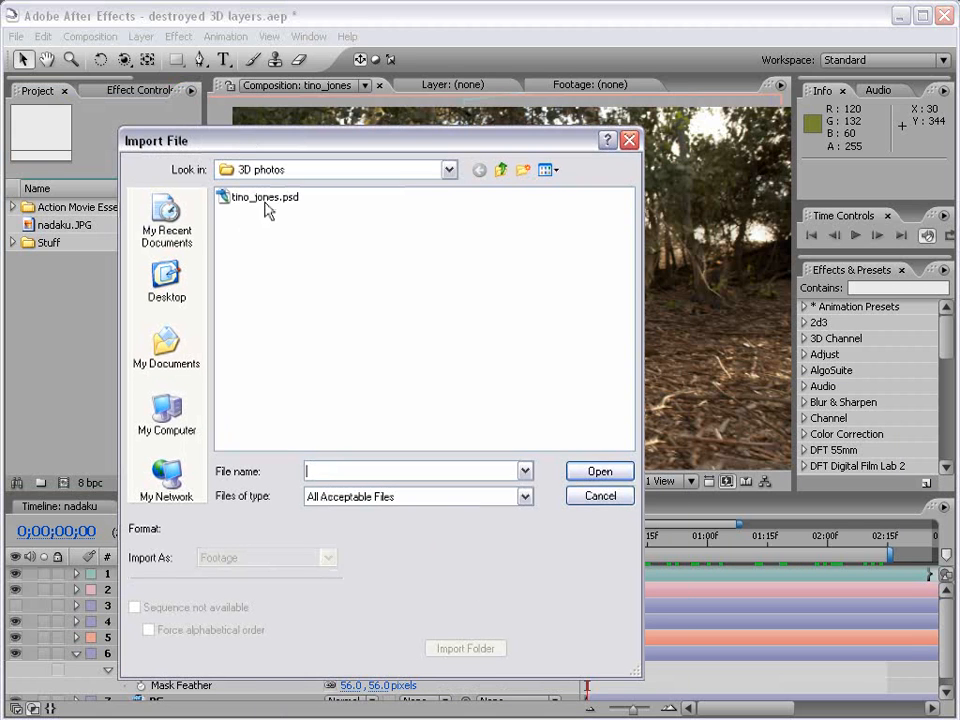
{"action": "left_click", "coordinate": [266, 199]}
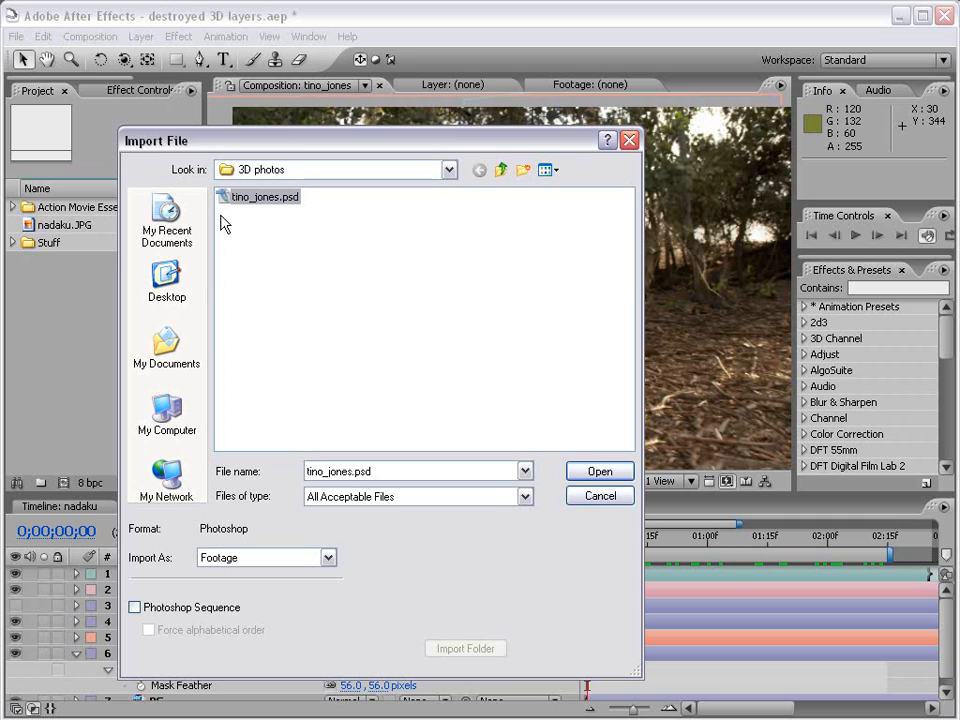
{"action": "left_click", "coordinate": [231, 559]}
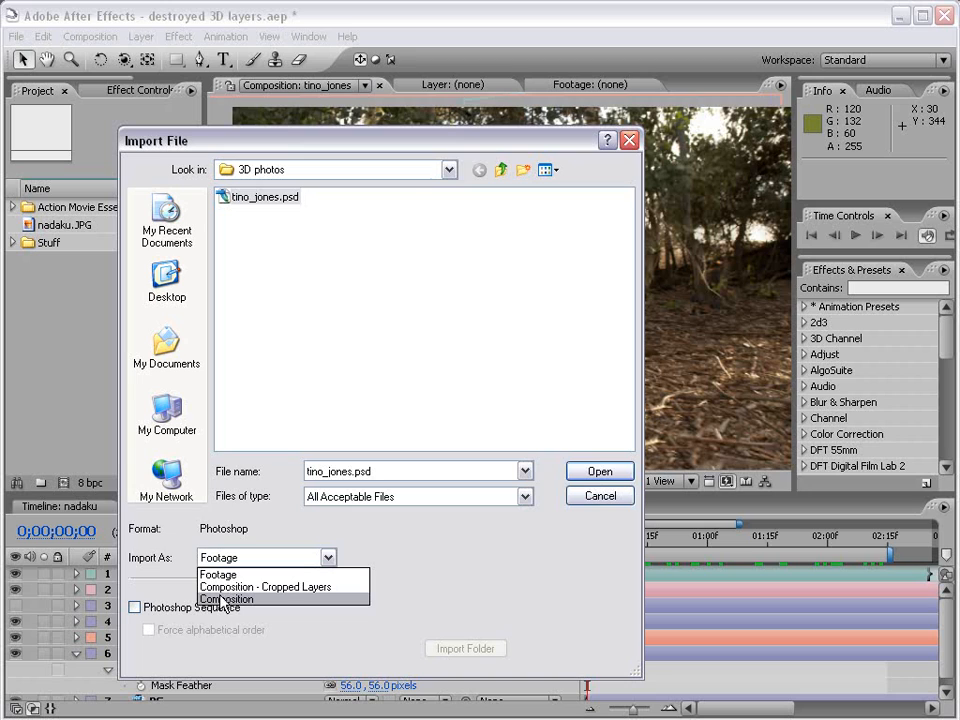
{"action": "left_click", "coordinate": [238, 599]}
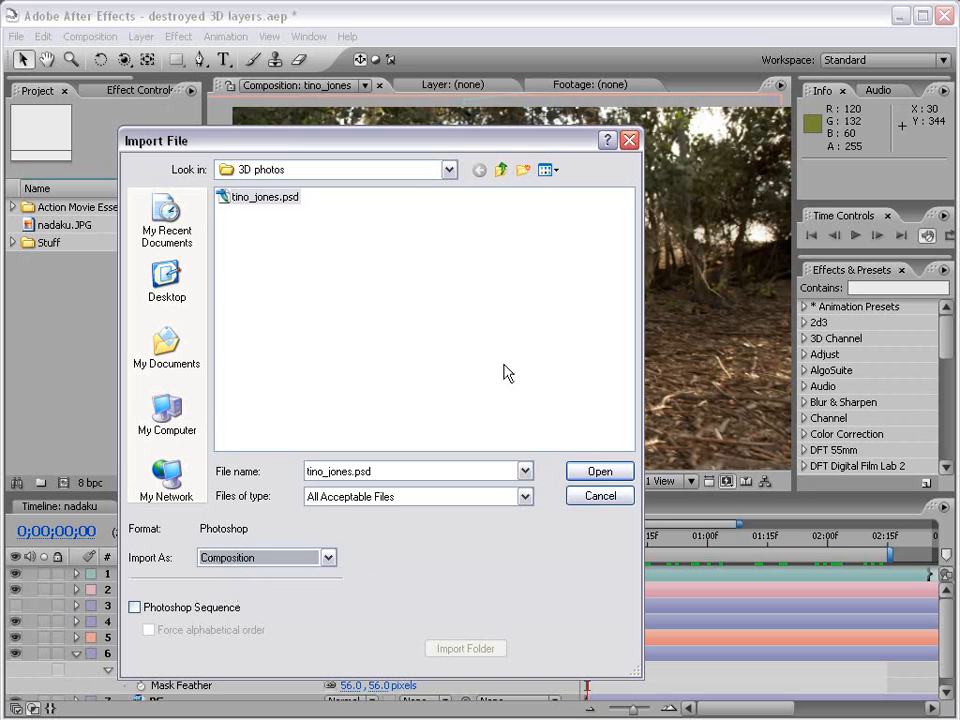
{"action": "left_click", "coordinate": [598, 476]}
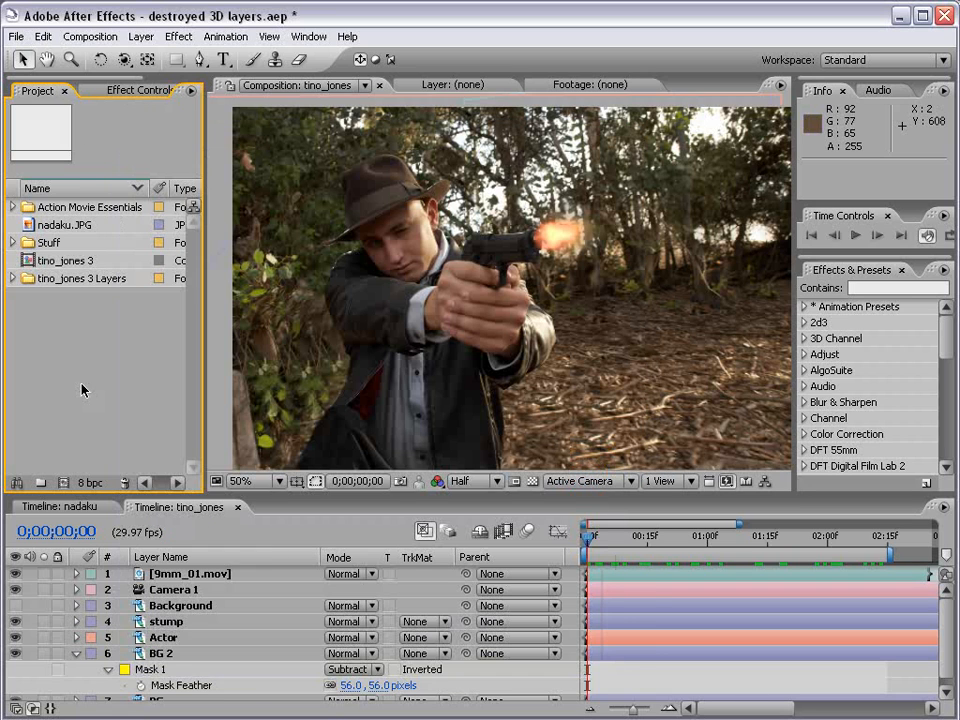
Open the tino_jones 3 composition and toggle visibility of its Tree, ACtor, Layer 0 and Final layers.
{"action": "left_click", "coordinate": [44, 264]}
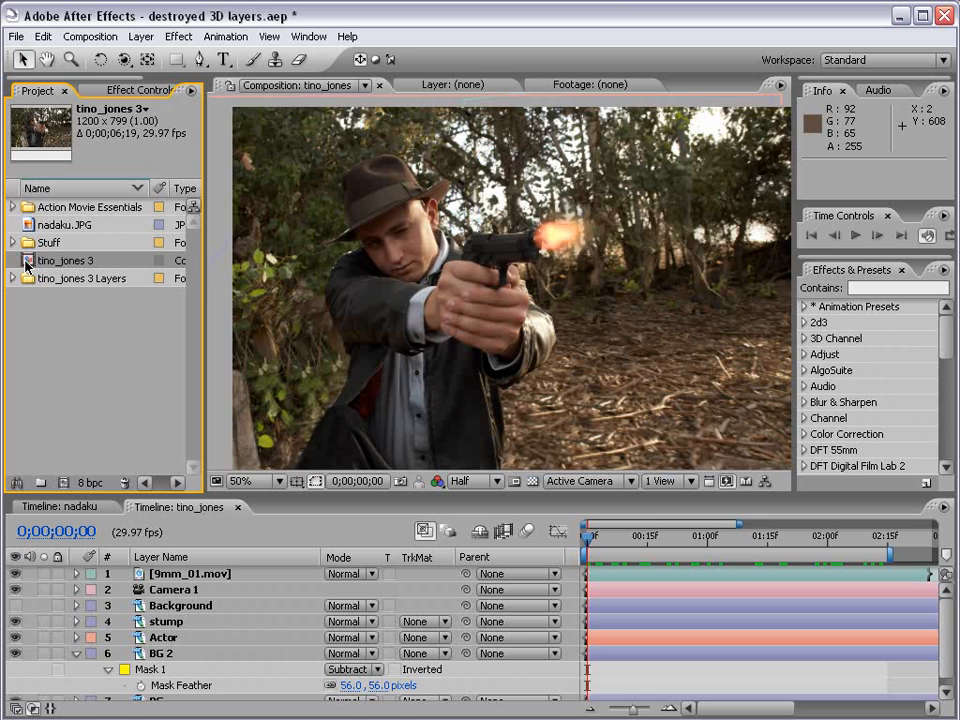
{"action": "double_click", "coordinate": [27, 263]}
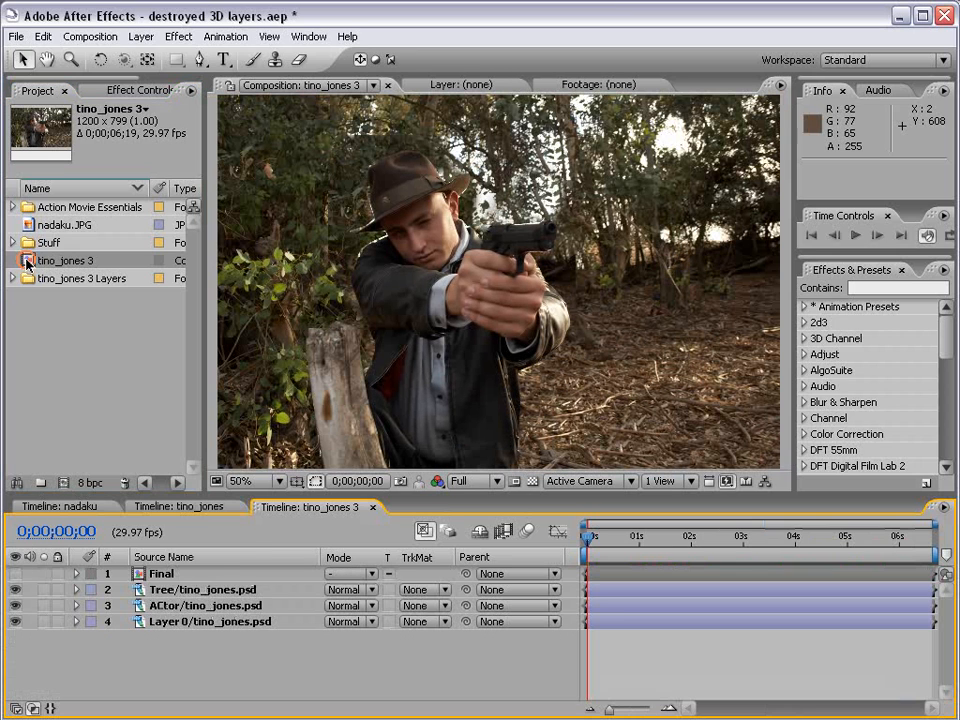
{"action": "left_click", "coordinate": [176, 606]}
{"action": "left_click", "coordinate": [177, 590]}
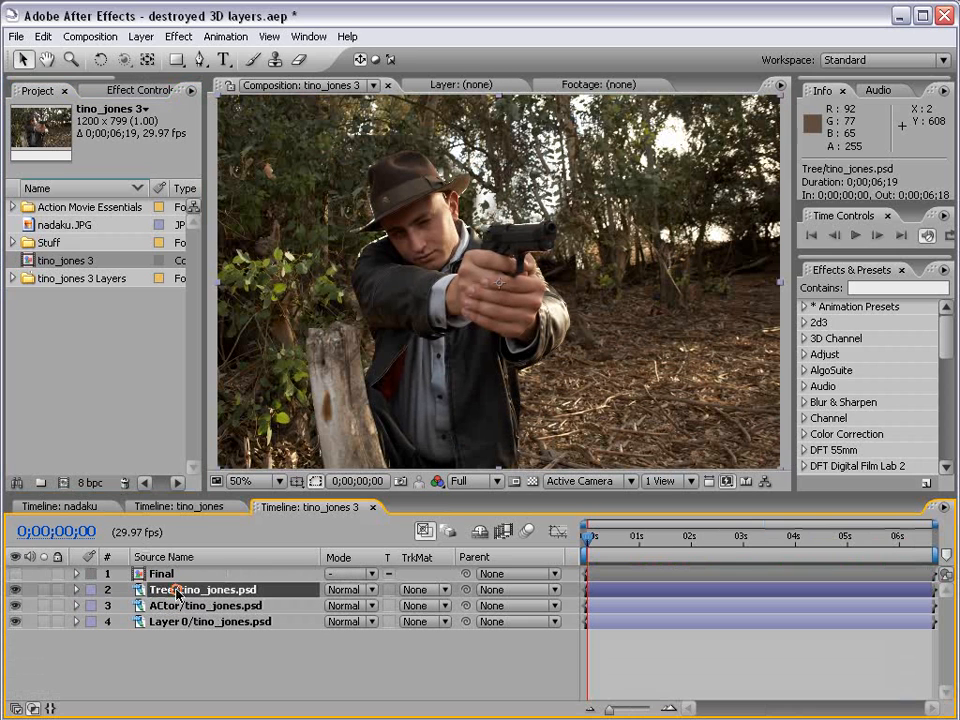
{"action": "left_click_drag", "start_coordinate": [15, 593], "coordinate": [12, 620]}
{"action": "left_click", "coordinate": [15, 621]}
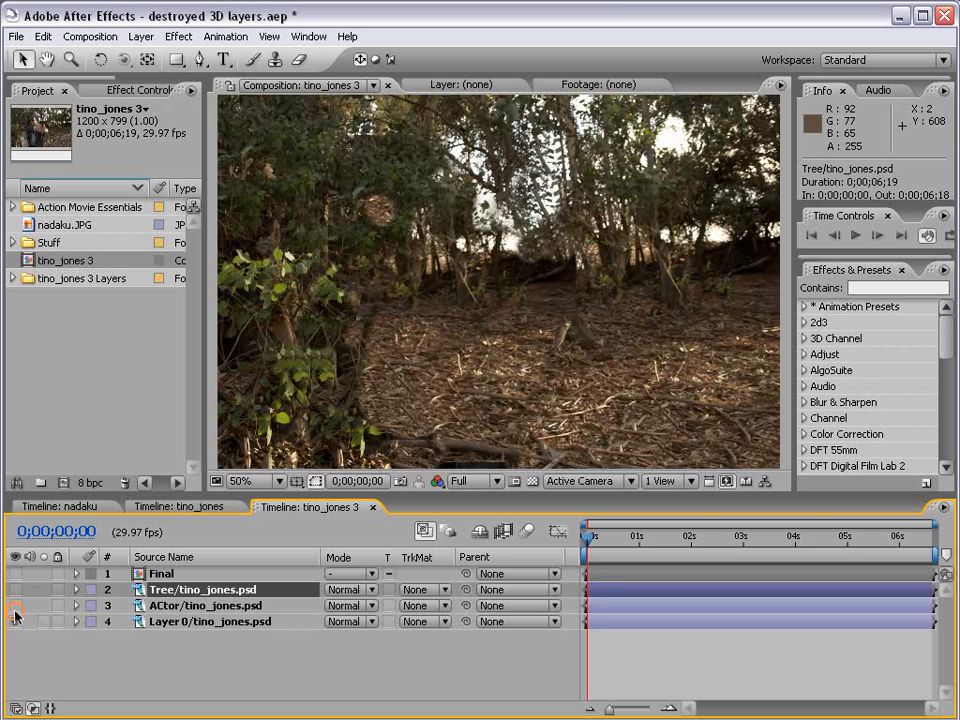
{"action": "left_click", "coordinate": [15, 605]}
{"action": "left_click", "coordinate": [15, 590]}
{"action": "left_click", "coordinate": [160, 574]}
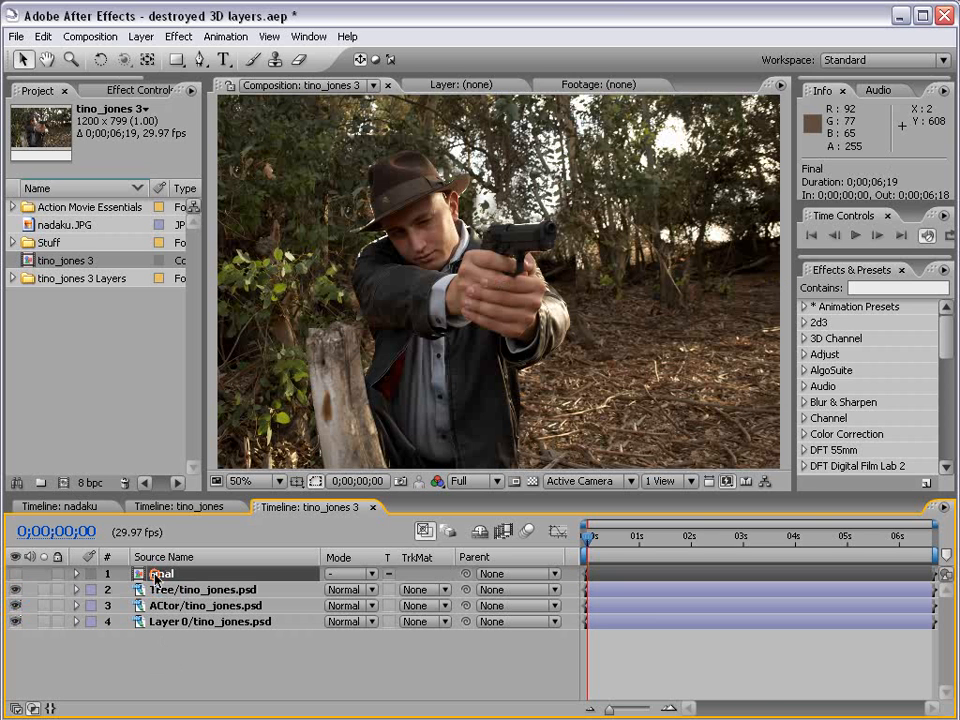
{"action": "left_click", "coordinate": [15, 574]}
{"action": "left_click", "coordinate": [15, 574]}
{"action": "left_click", "coordinate": [160, 608]}
In the Final precomp, view post, gunman and forest alone, then show all three with switch columns.
{"action": "left_click", "coordinate": [150, 577]}
{"action": "double_click", "coordinate": [140, 575]}
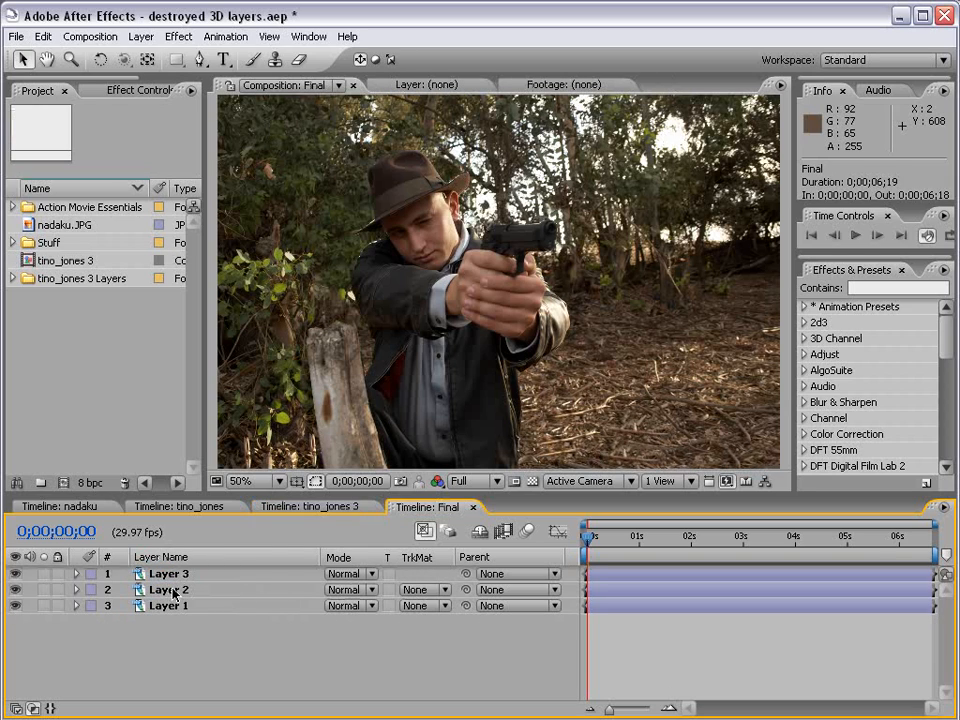
{"action": "left_click", "coordinate": [175, 626]}
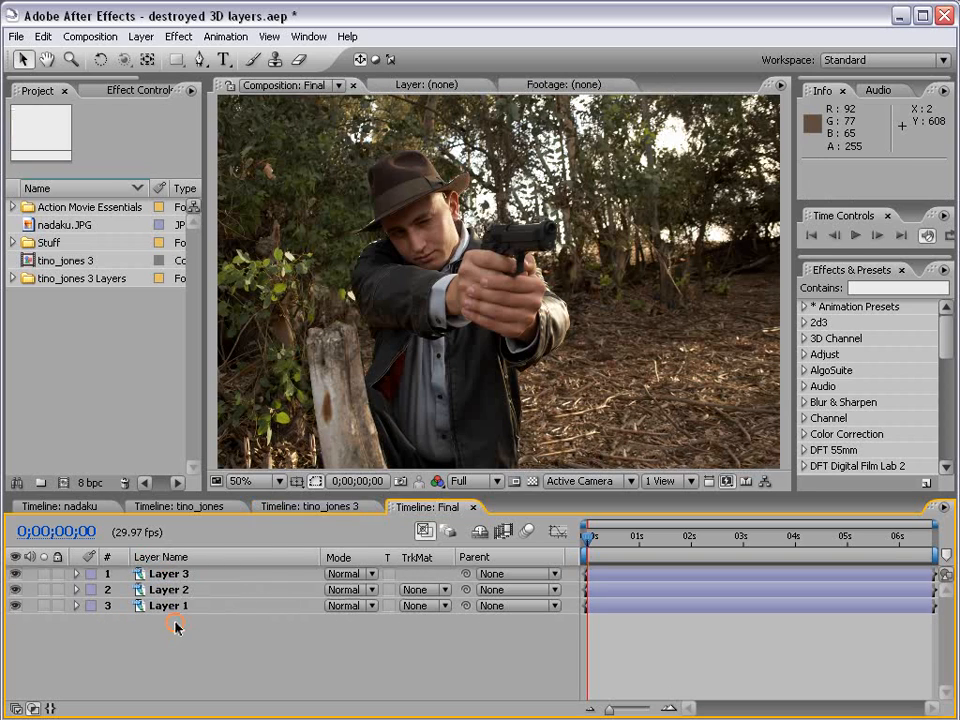
{"action": "left_click_drag", "start_coordinate": [15, 589], "coordinate": [18, 615]}
{"action": "left_click", "coordinate": [16, 574]}
{"action": "left_click", "coordinate": [16, 590]}
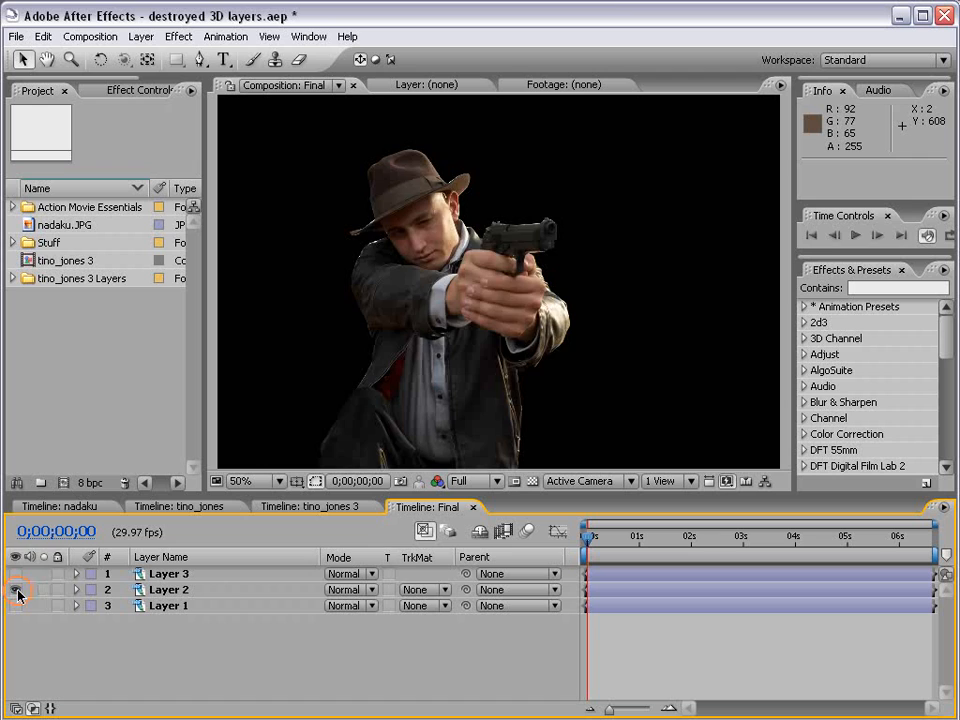
{"action": "left_click", "coordinate": [16, 590]}
{"action": "left_click", "coordinate": [16, 606]}
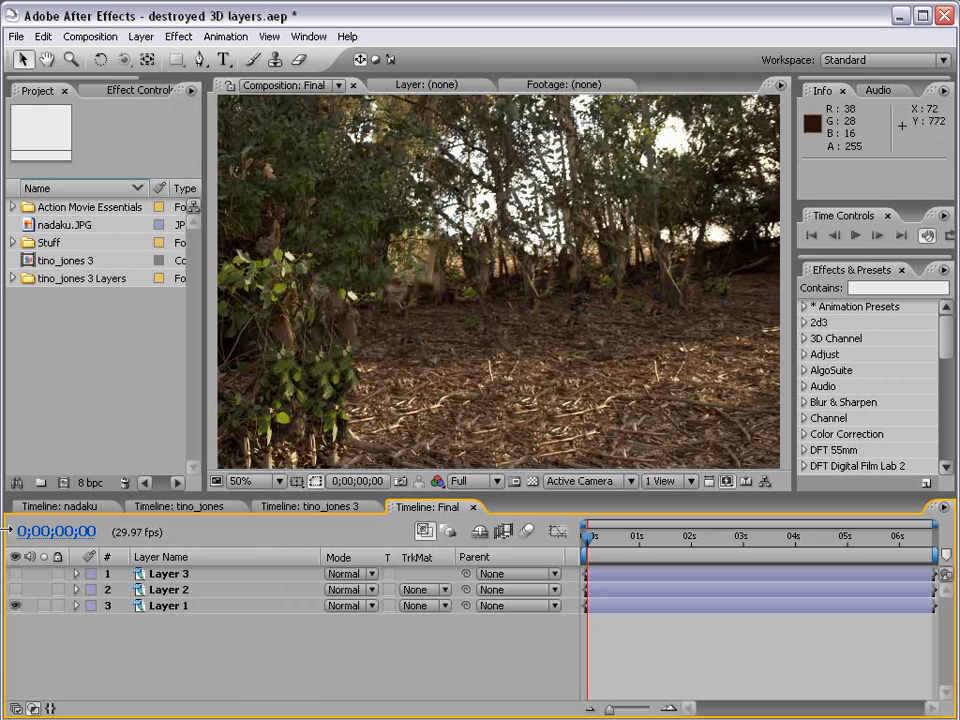
{"action": "left_click", "coordinate": [16, 574]}
{"action": "left_click", "coordinate": [16, 590]}
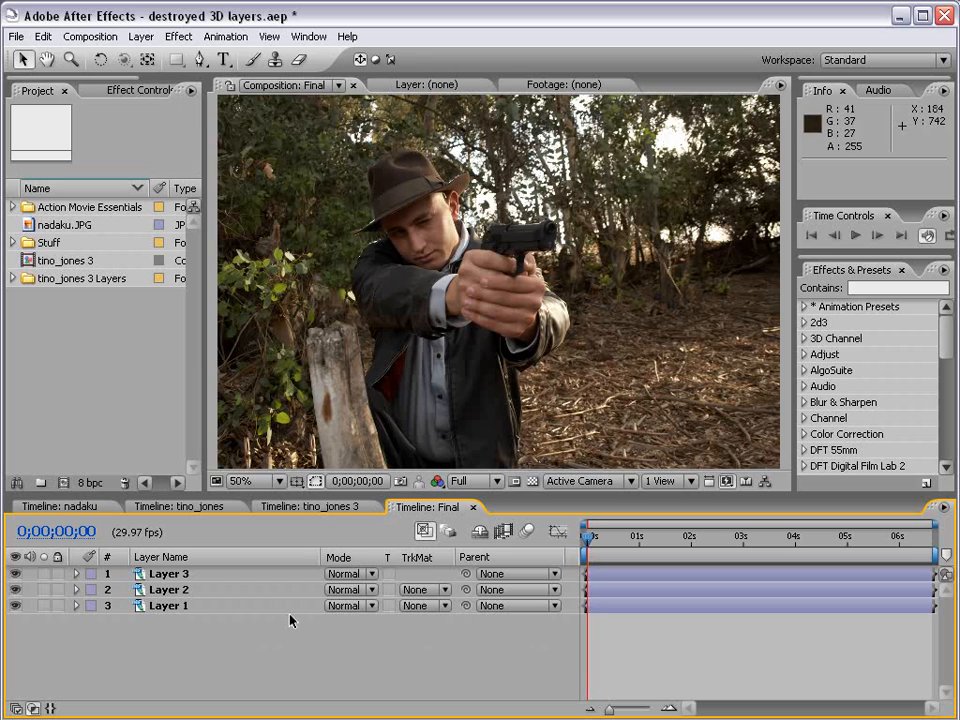
{"action": "left_click", "coordinate": [26, 707]}
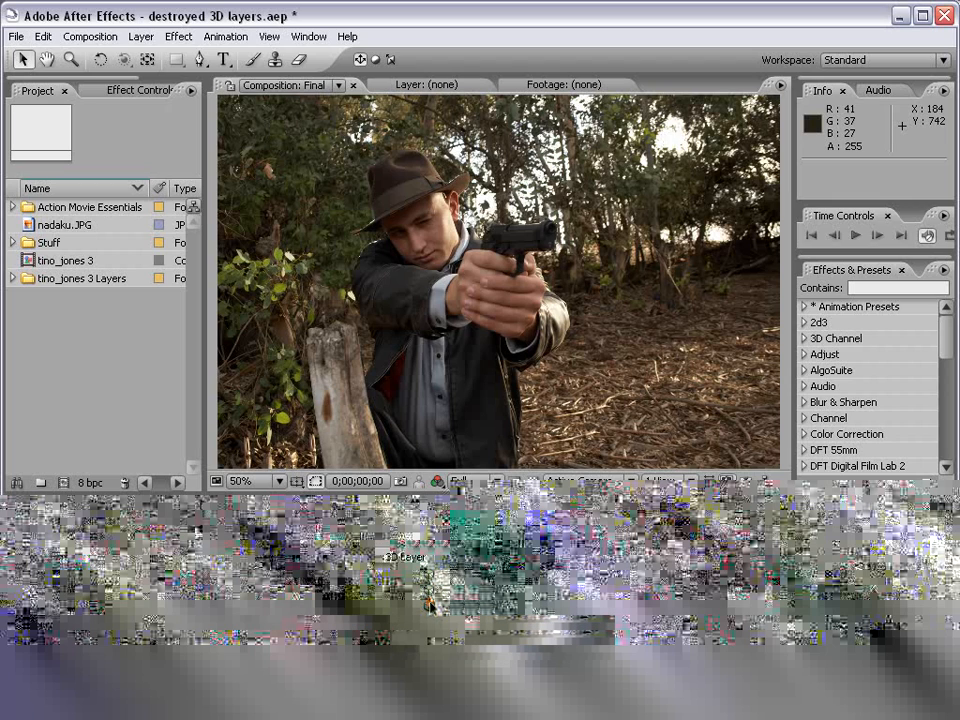
Name the post layer Tree, the gunman Actor and the forest BG, then zoom the viewer to 25%.
{"action": "left_click", "coordinate": [184, 575]}
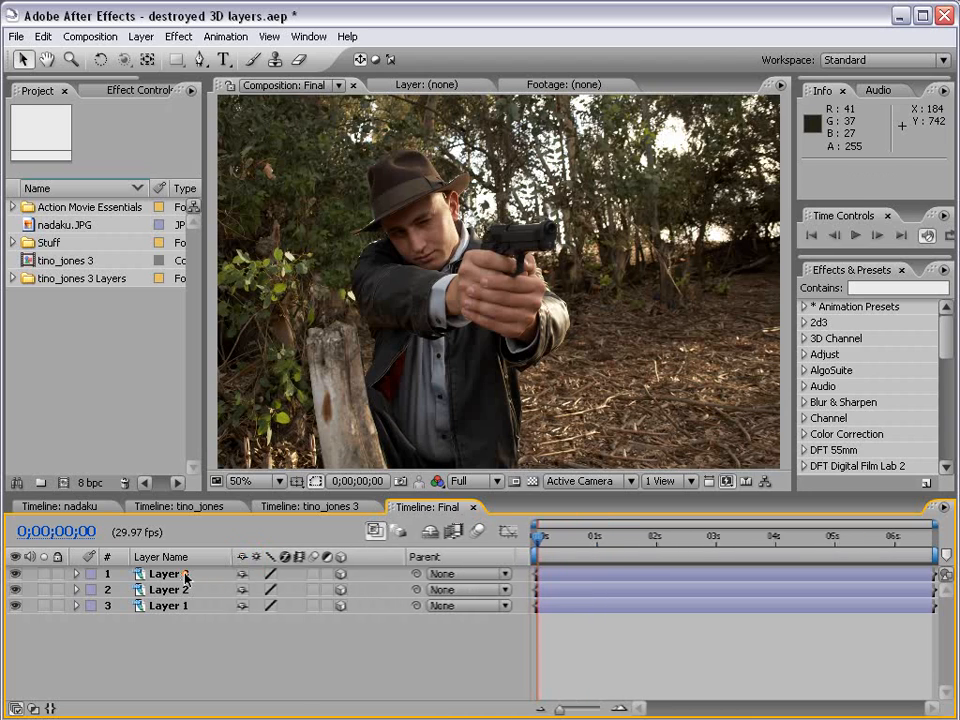
{"action": "key", "text": "Return"}
{"action": "type", "text": "Tree"}
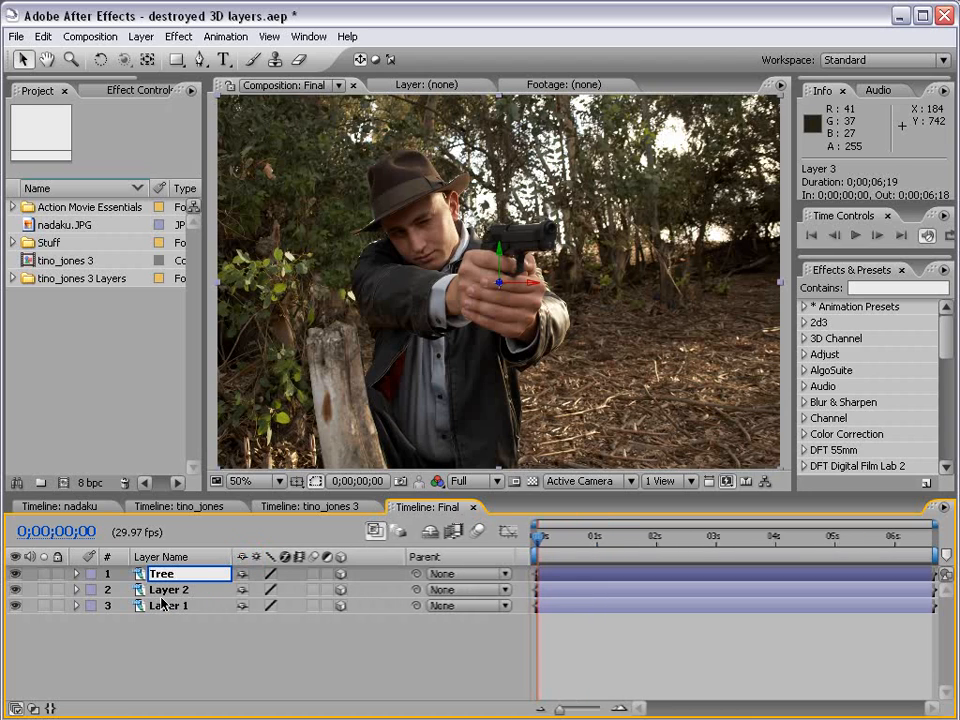
{"action": "left_click", "coordinate": [161, 594]}
{"action": "key", "text": "Return"}
{"action": "type", "text": "Acto"}
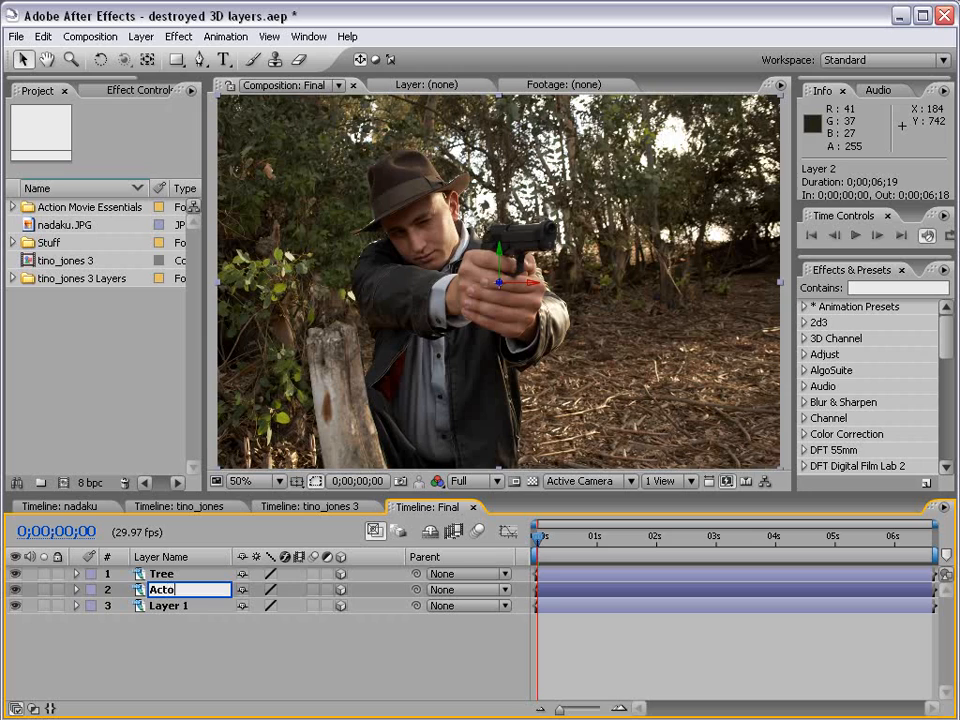
{"action": "type", "text": "r"}
{"action": "key", "text": "Return"}
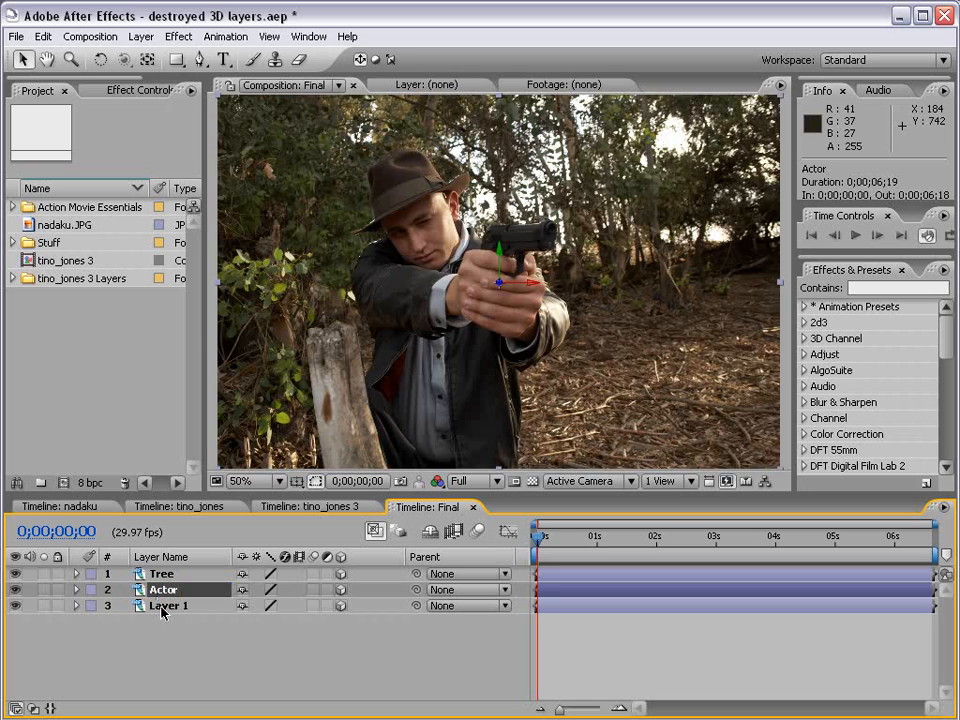
{"action": "left_click", "coordinate": [161, 607]}
{"action": "key", "text": "Return"}
{"action": "type", "text": "BG"}
{"action": "left_click", "coordinate": [203, 641]}
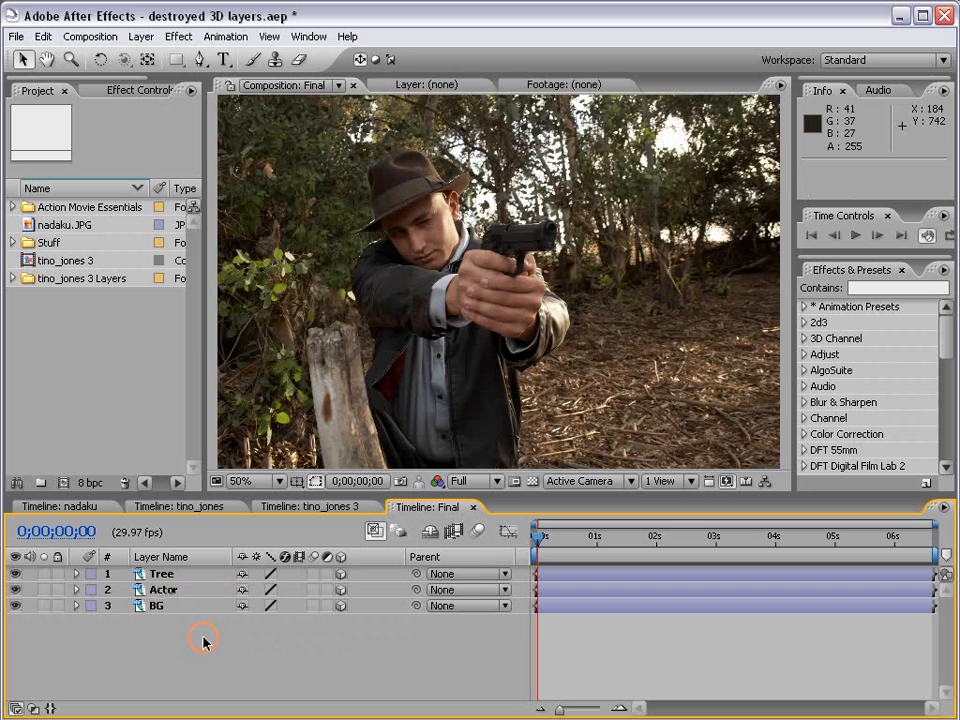
{"action": "key", "text": "comma"}
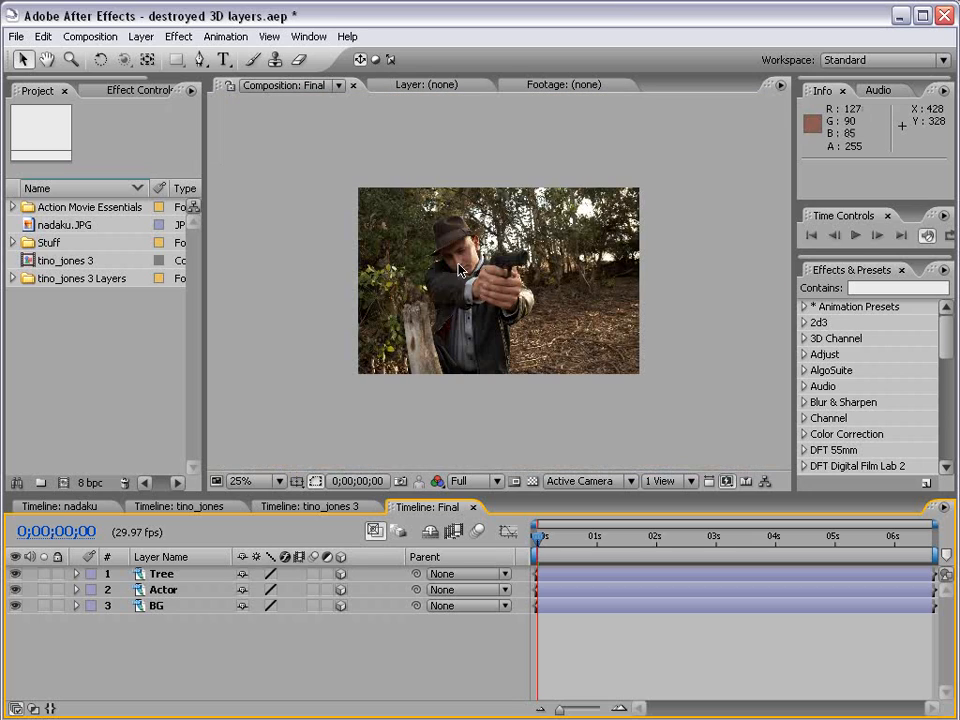
Create Camera 1 with the 35mm preset via Layer > New > Camera.
{"action": "left_click", "coordinate": [140, 37]}
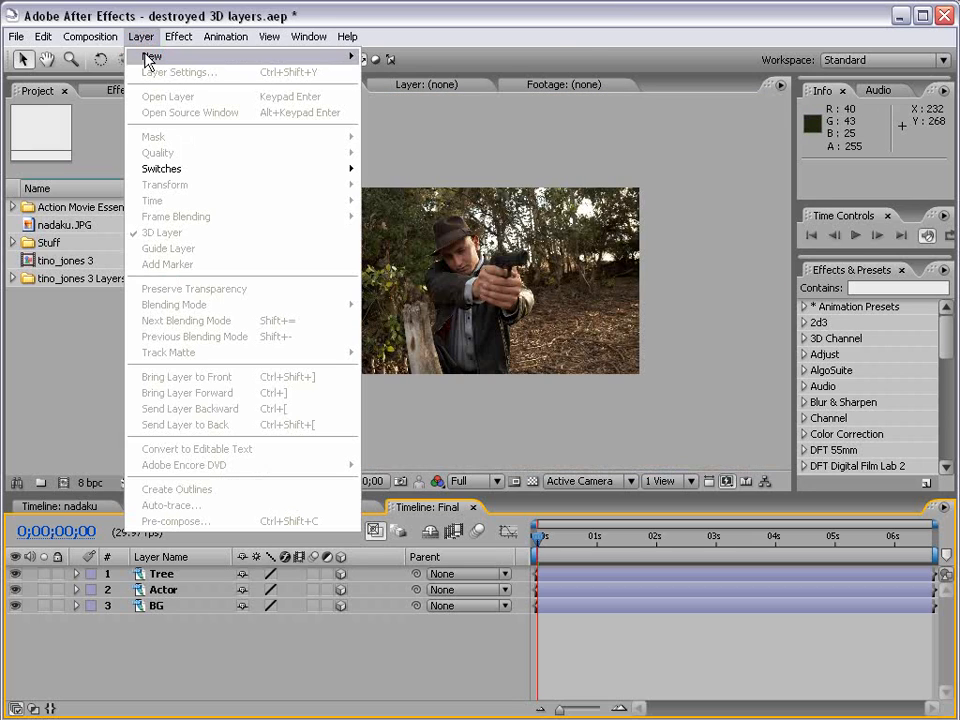
{"action": "mouse_move", "coordinate": [152, 56]}
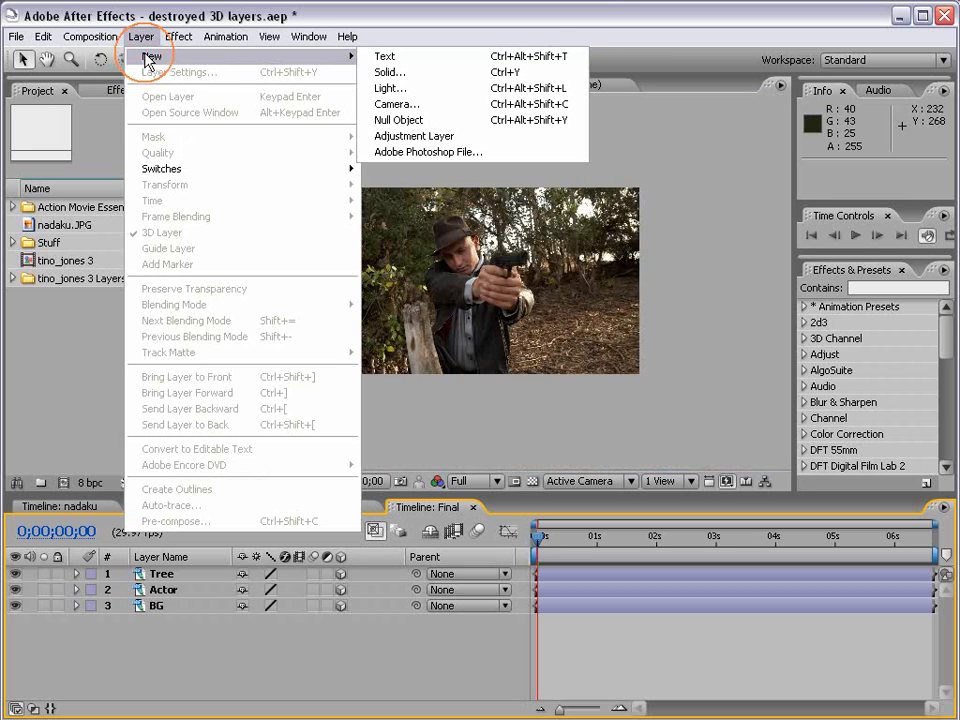
{"action": "left_click", "coordinate": [463, 110]}
{"action": "left_click_drag", "start_coordinate": [627, 342], "coordinate": [440, 203]}
{"action": "left_click", "coordinate": [516, 277]}
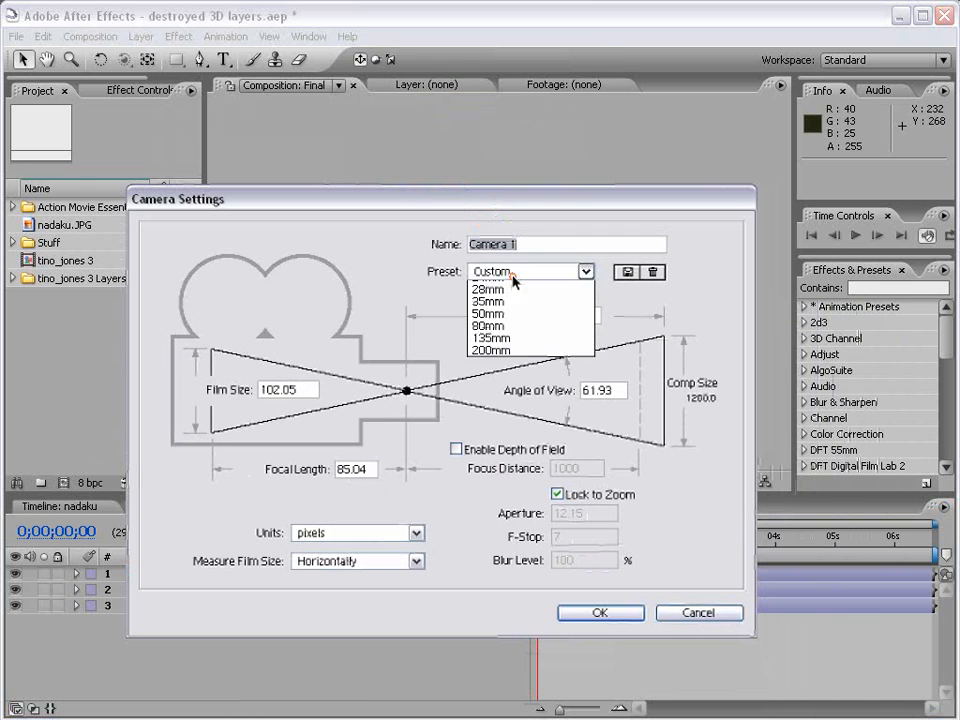
{"action": "left_click", "coordinate": [530, 358]}
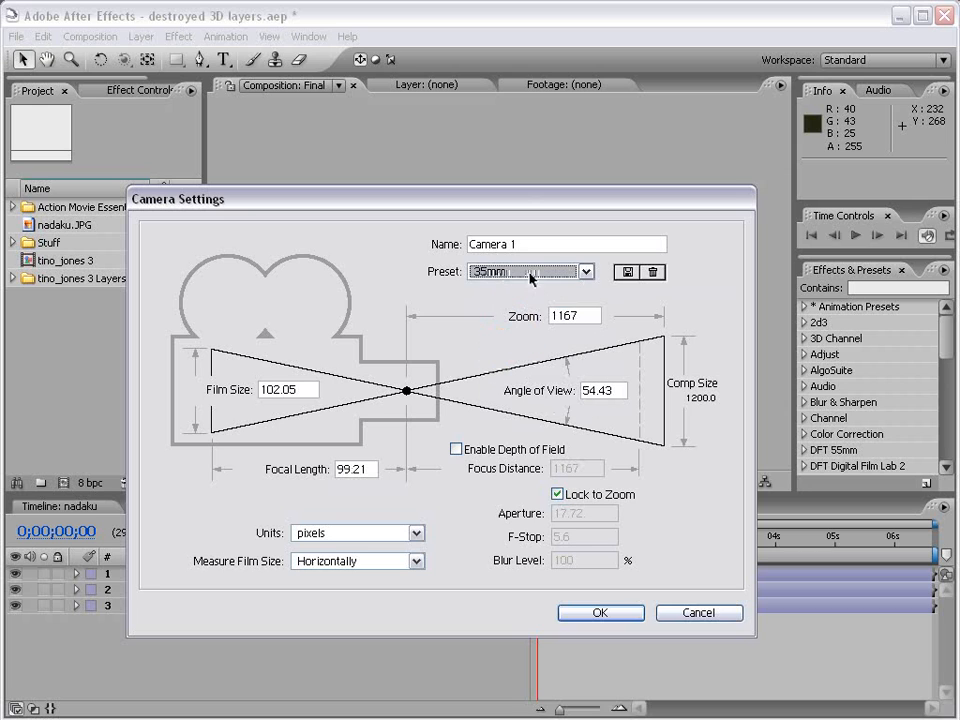
{"action": "left_click", "coordinate": [608, 614]}
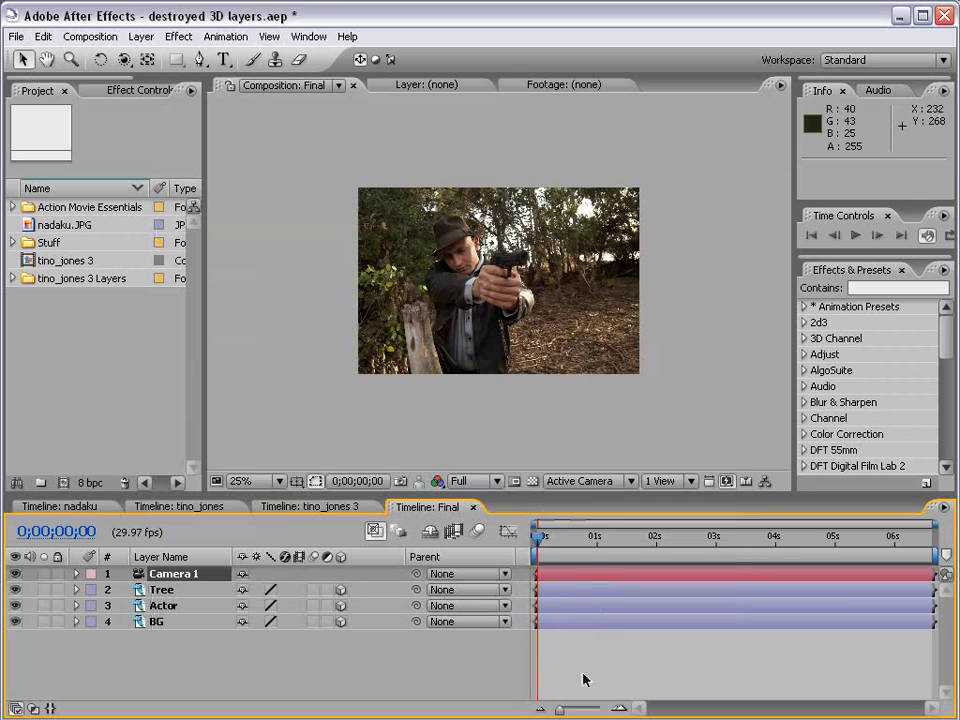
{"action": "left_click", "coordinate": [176, 597]}
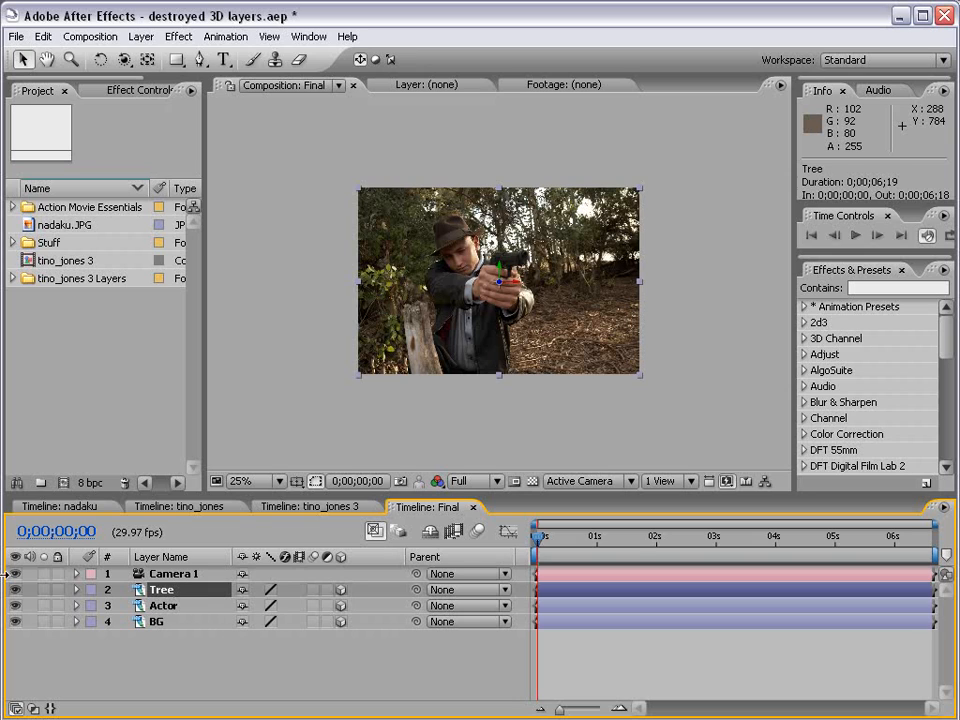
Move the Tree layer toward the camera and push BG far back along Z.
{"action": "scroll", "coordinate": [503, 290], "scroll_direction": "up", "scroll_amount": 1}
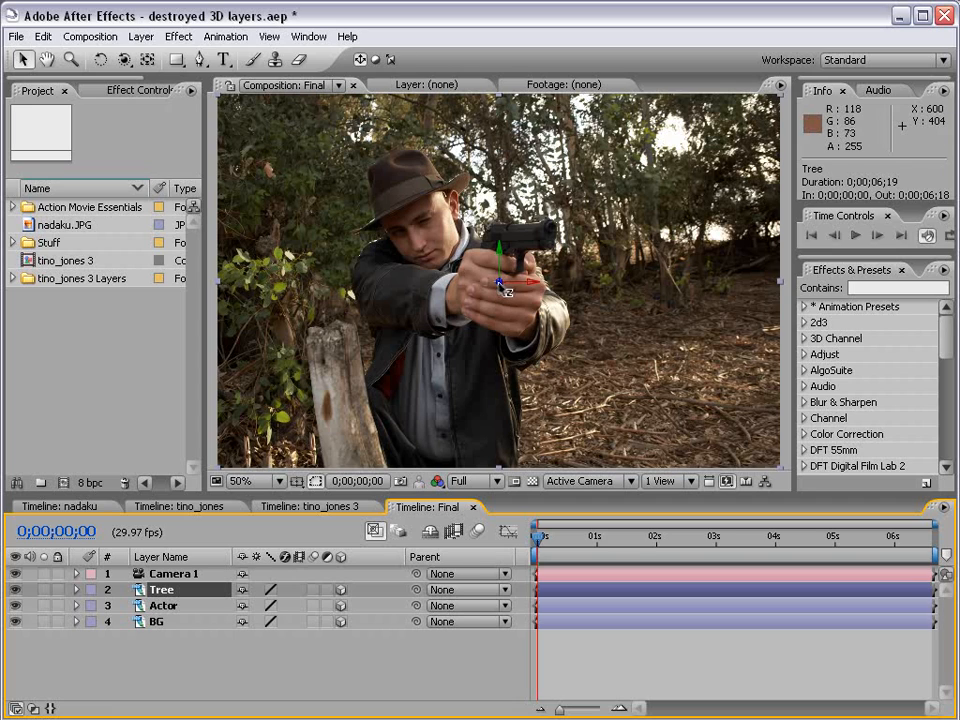
{"action": "left_click_drag", "start_coordinate": [505, 290], "coordinate": [371, 284]}
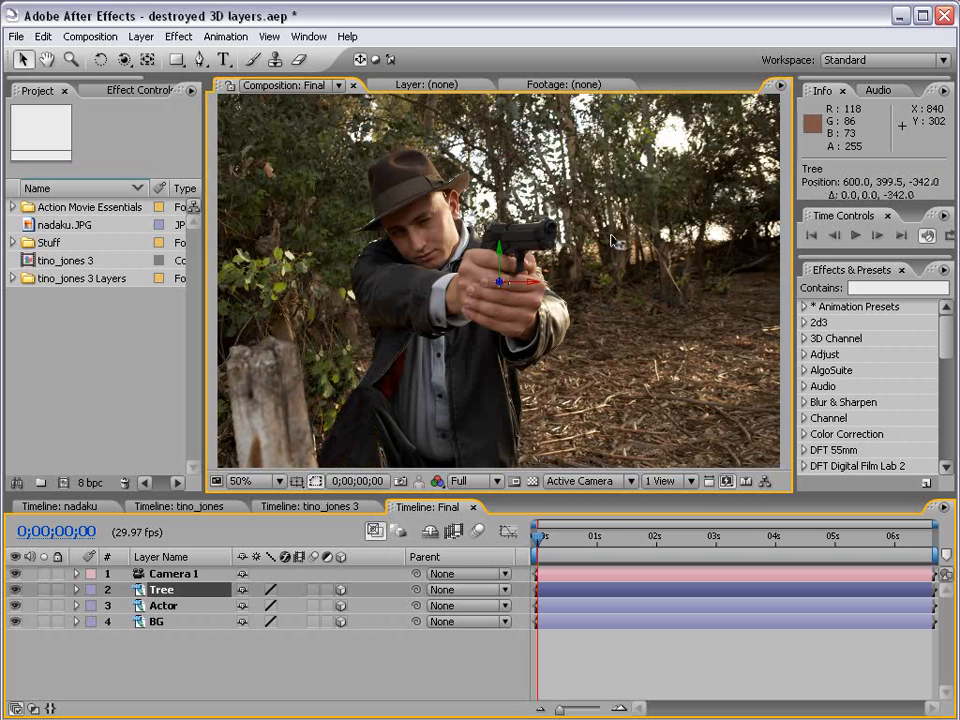
{"action": "left_click", "coordinate": [162, 622]}
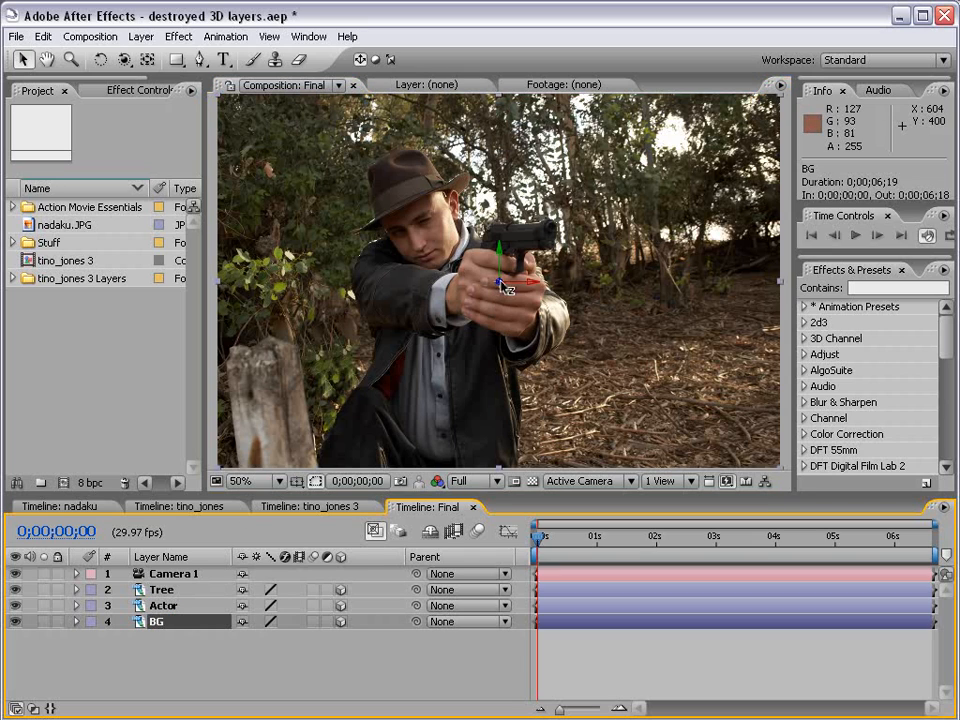
{"action": "left_click_drag", "start_coordinate": [503, 287], "coordinate": [170, 719]}
{"action": "key", "text": "comma"}
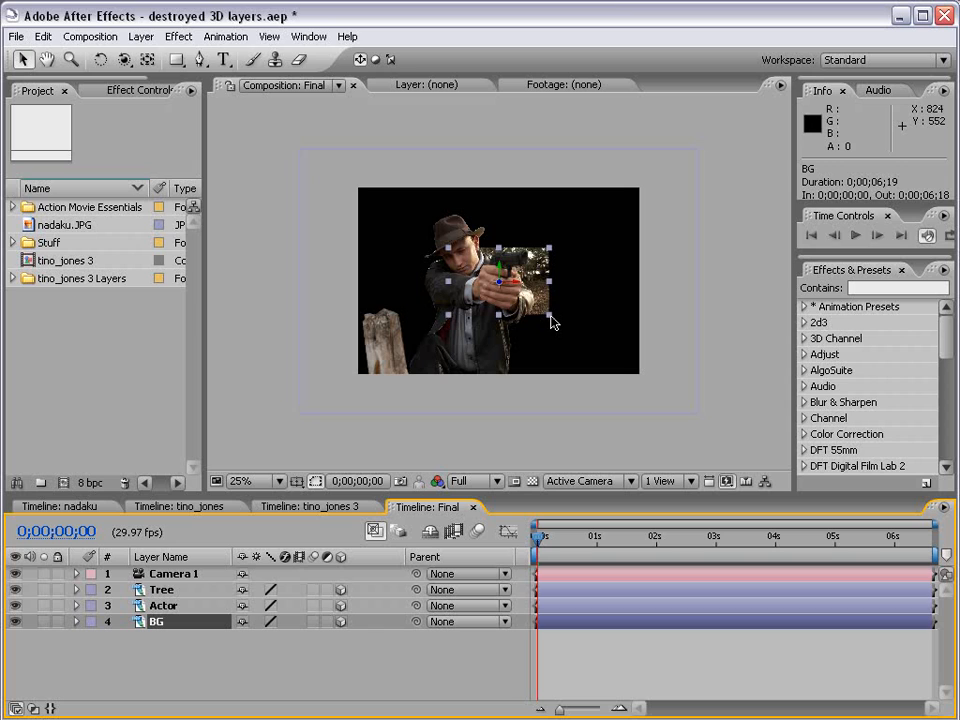
Scale BG up to about 283% and Tree down to about 70%, then zoom back to 50%.
{"action": "left_click_drag", "start_coordinate": [551, 320], "coordinate": [643, 384]}
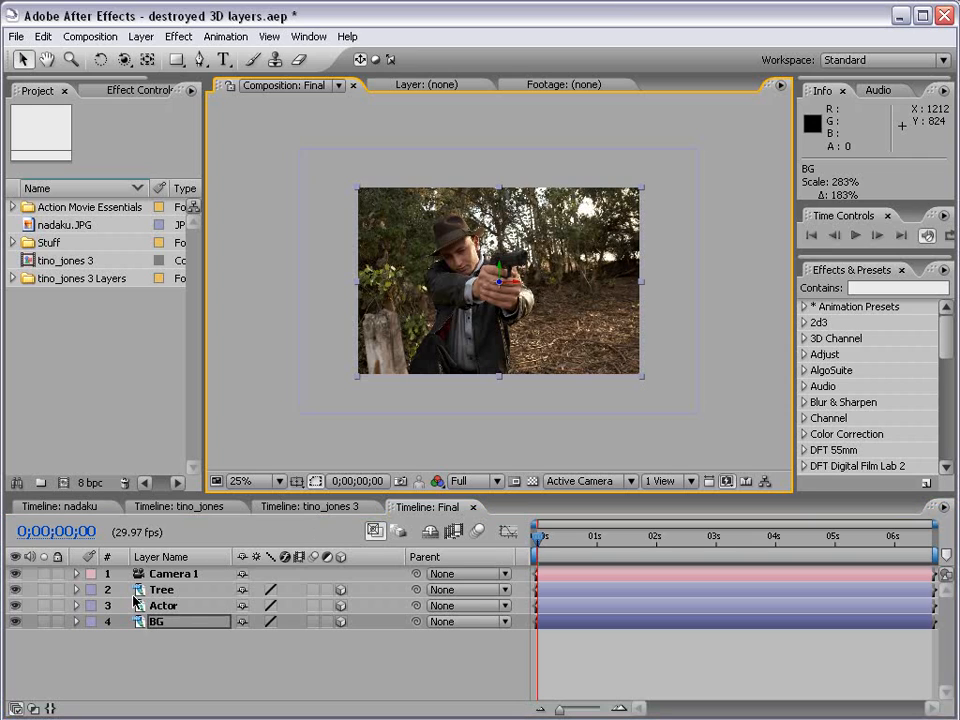
{"action": "left_click", "coordinate": [172, 591]}
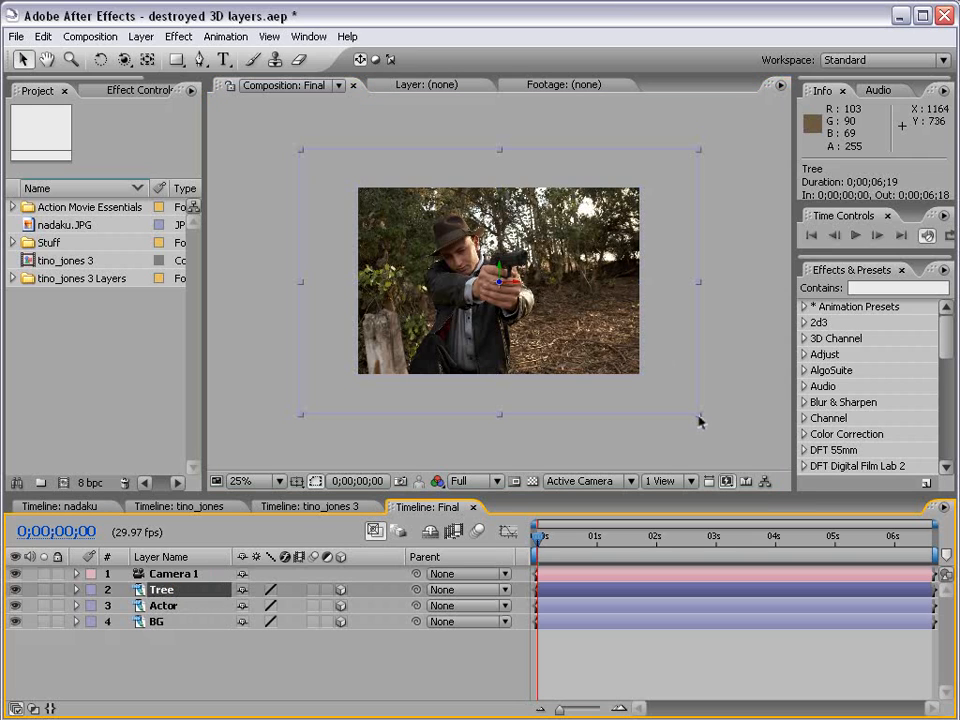
{"action": "left_click_drag", "start_coordinate": [699, 421], "coordinate": [643, 388]}
{"action": "left_click", "coordinate": [606, 420]}
{"action": "key", "text": "period"}
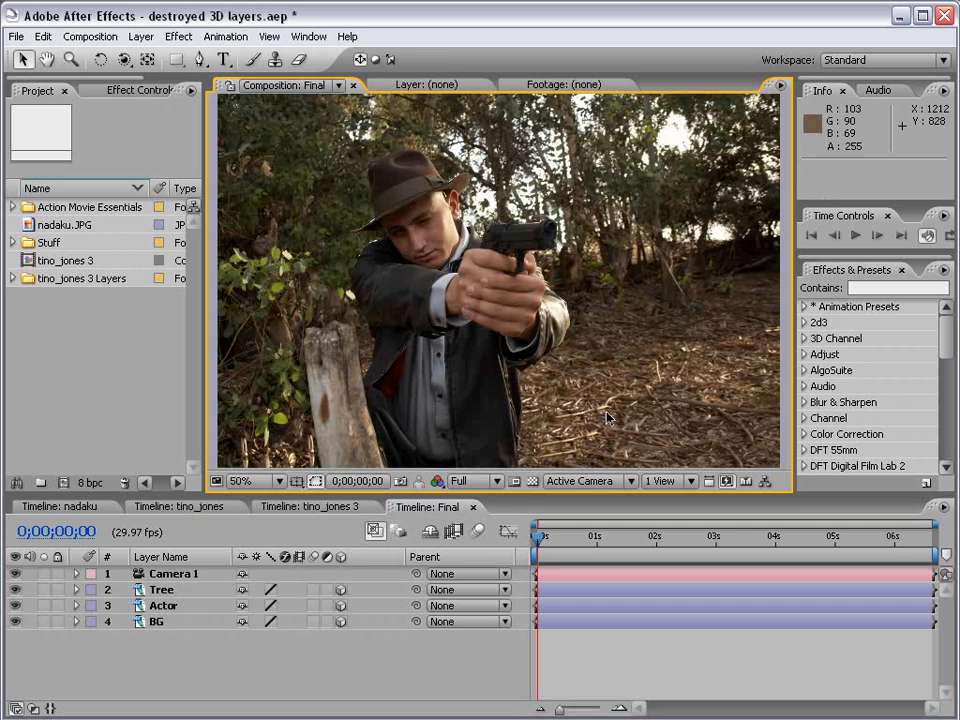
{"action": "left_click", "coordinate": [124, 61]}
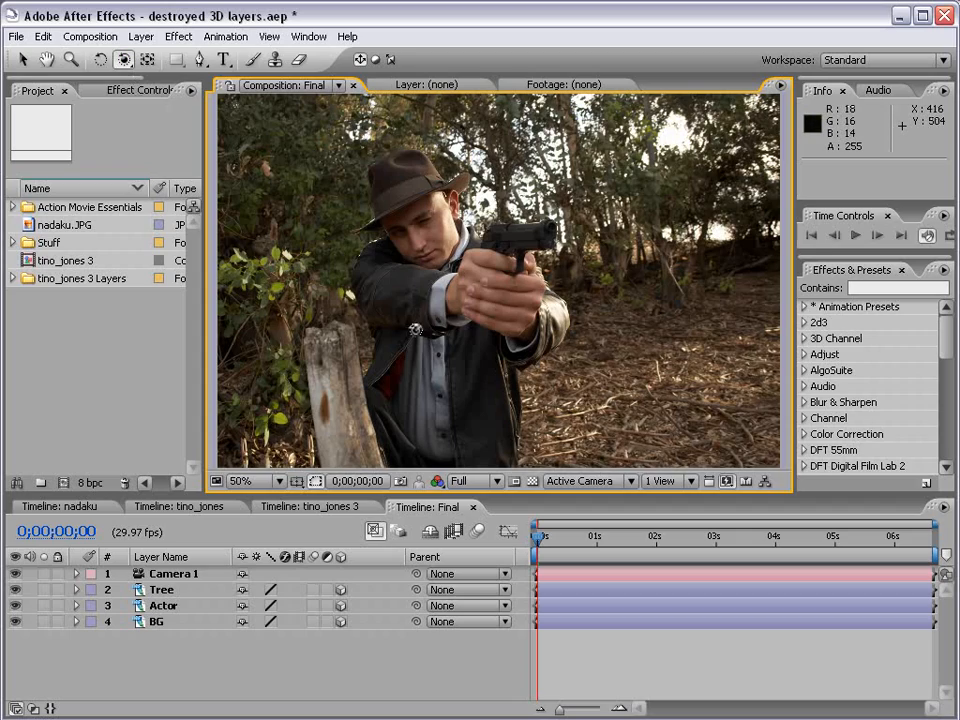
Test-orbit the camera and undo it, then show Camera 1's Position and Point of Interest.
{"action": "left_click_drag", "start_coordinate": [410, 332], "coordinate": [440, 324]}
{"action": "key", "text": "ctrl+z"}
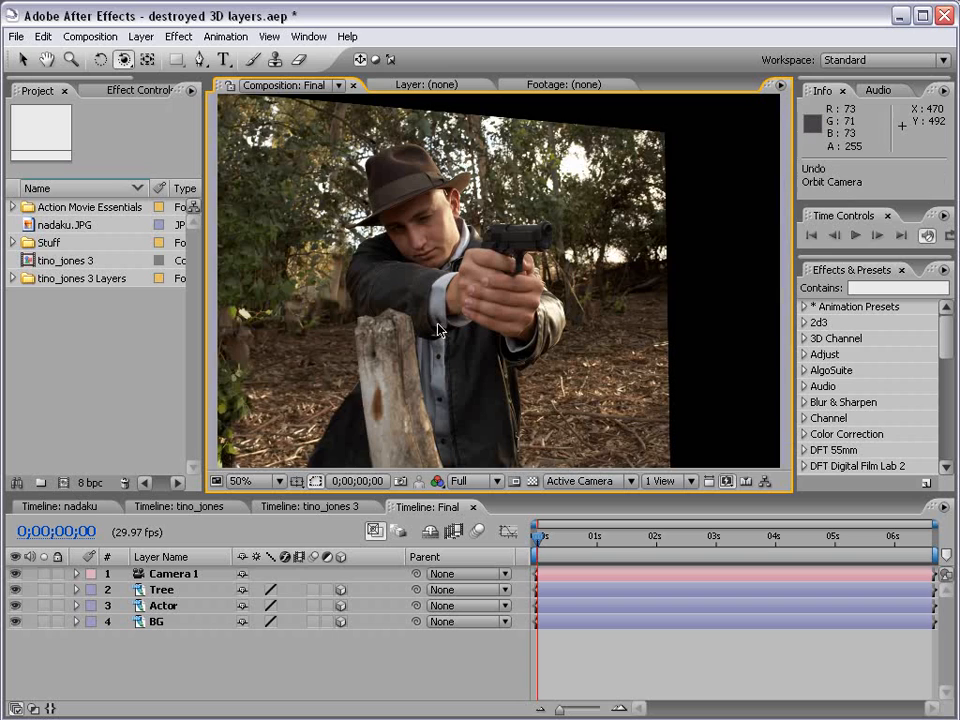
{"action": "left_click", "coordinate": [187, 575]}
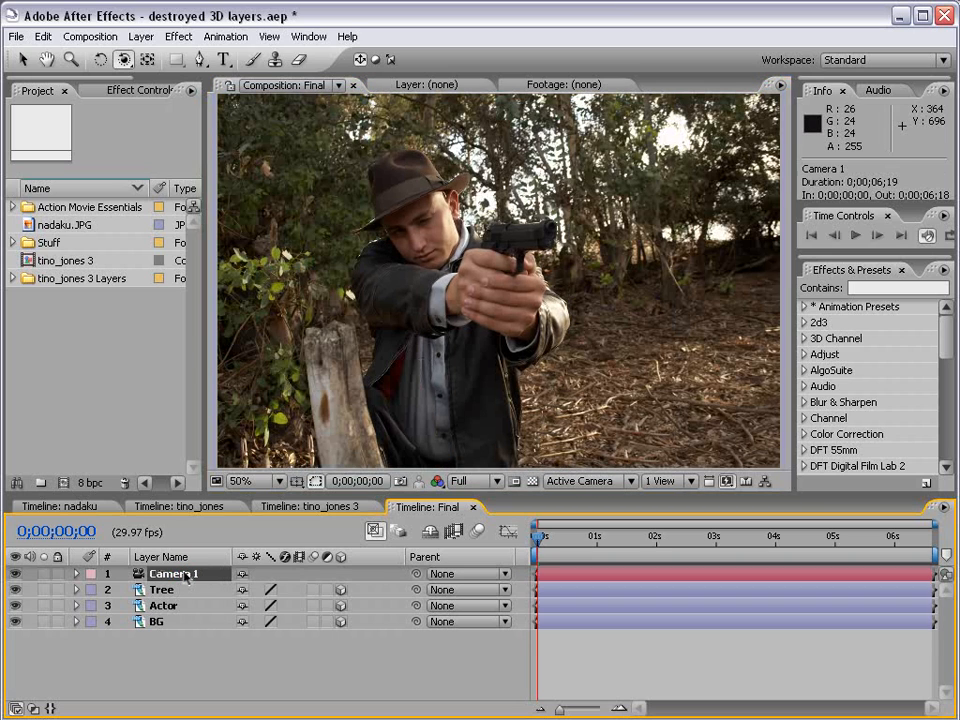
{"action": "key", "text": "p"}
{"action": "key", "text": "shift+a"}
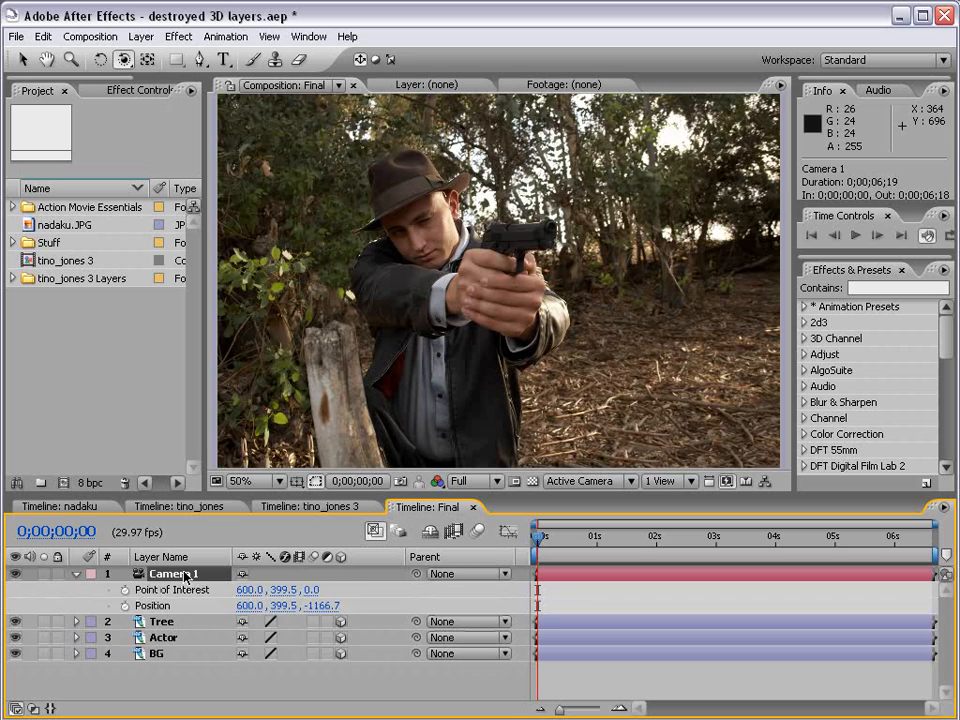
Keyframe Camera 1's Point of Interest and Position, dolly in at two seconds, ease, and preview.
{"action": "left_click", "coordinate": [125, 591]}
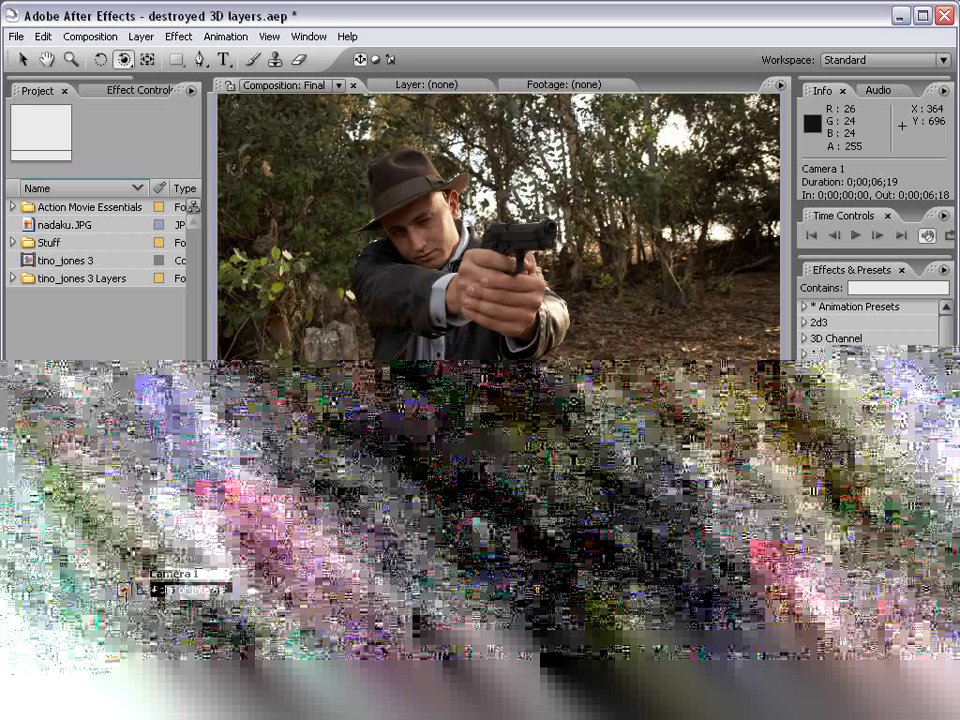
{"action": "left_click", "coordinate": [125, 606]}
{"action": "left_click_drag", "start_coordinate": [540, 552], "coordinate": [620, 538]}
{"action": "key", "text": "ctrl+z"}
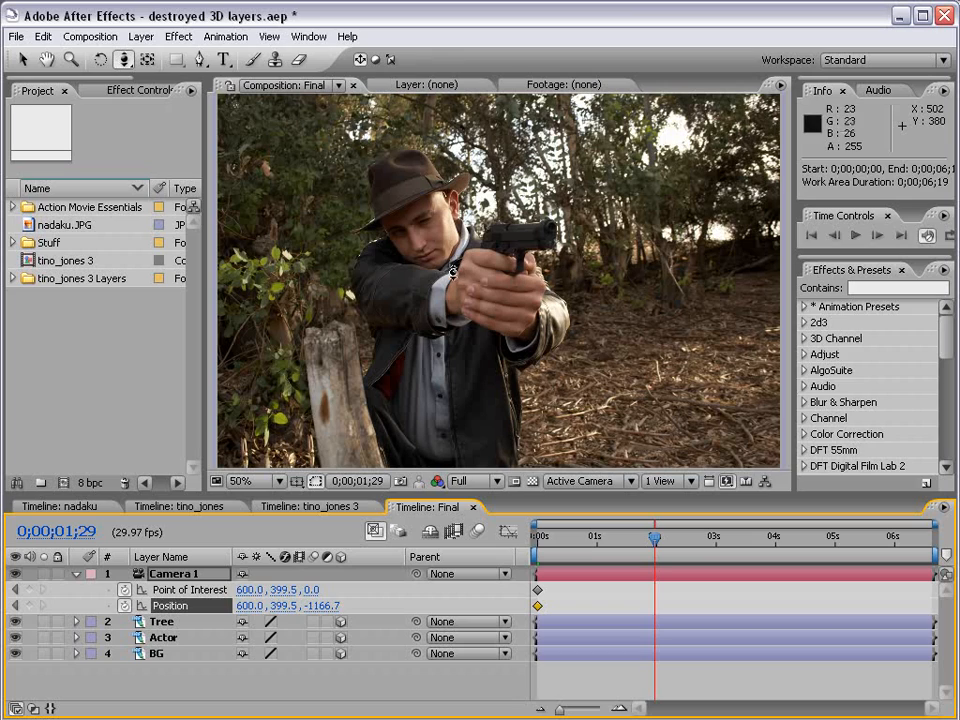
{"action": "left_click_drag", "start_coordinate": [452, 272], "coordinate": [497, 293]}
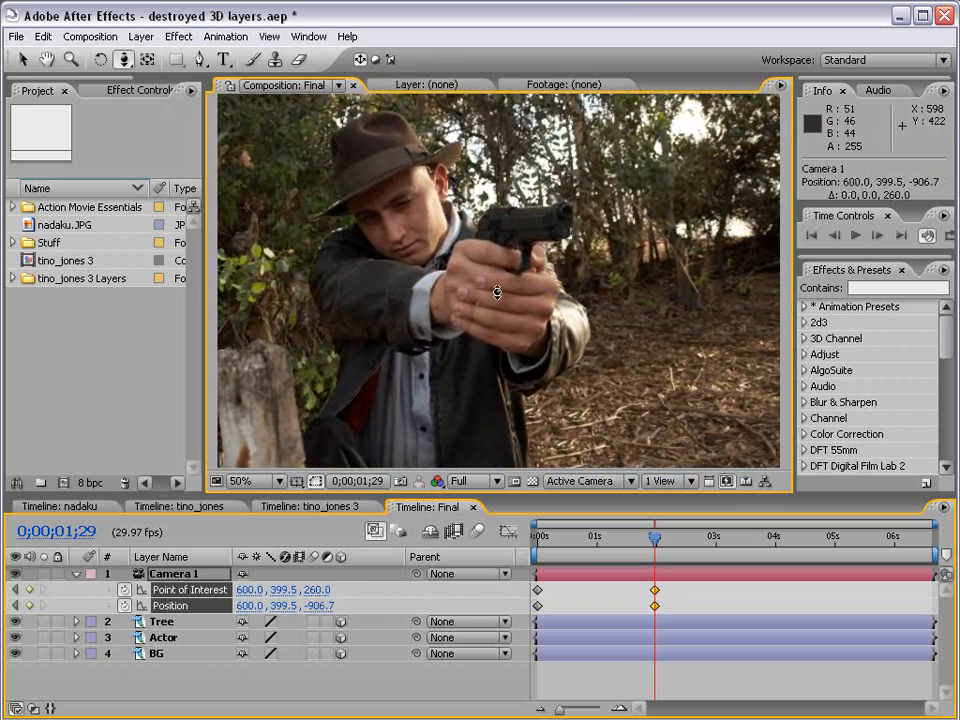
{"action": "key", "text": "F9"}
{"action": "key", "text": "KP_0"}
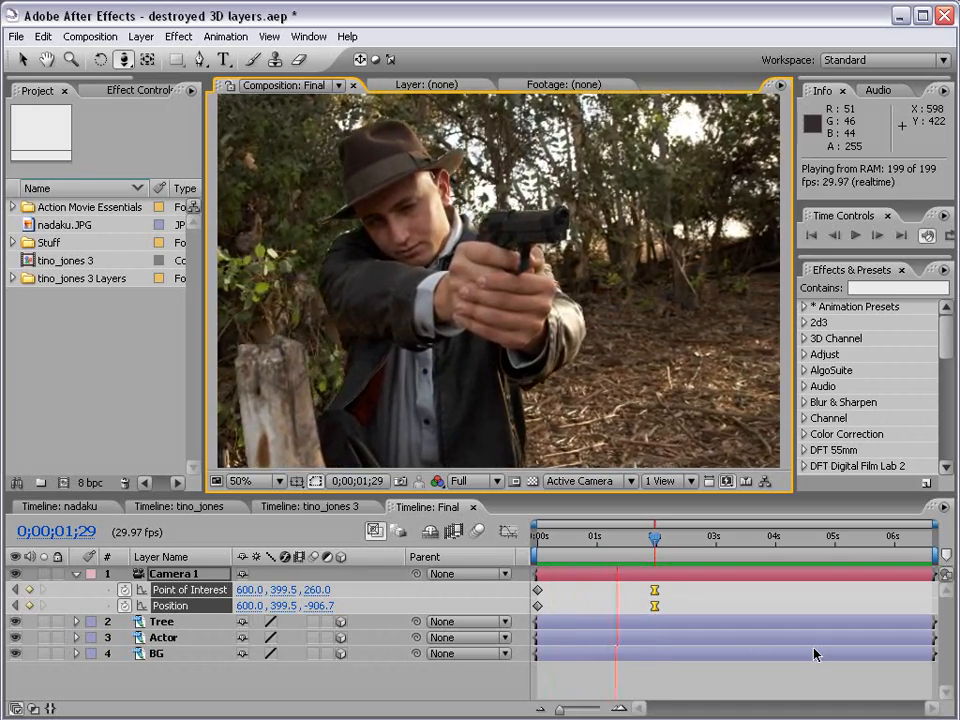
Stop the preview, undo the easing, and delete the two-second camera keyframes.
{"action": "key", "text": "space"}
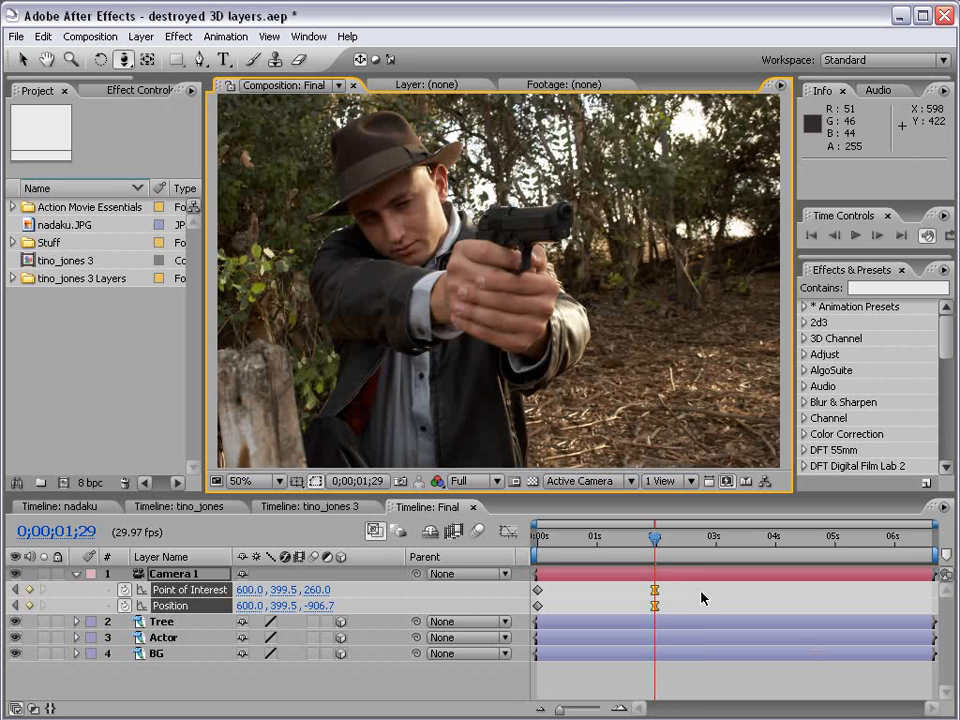
{"action": "key", "text": "v"}
{"action": "key", "text": "ctrl+z"}
{"action": "left_click_drag", "start_coordinate": [638, 556], "coordinate": [521, 555]}
{"action": "key", "text": "c"}
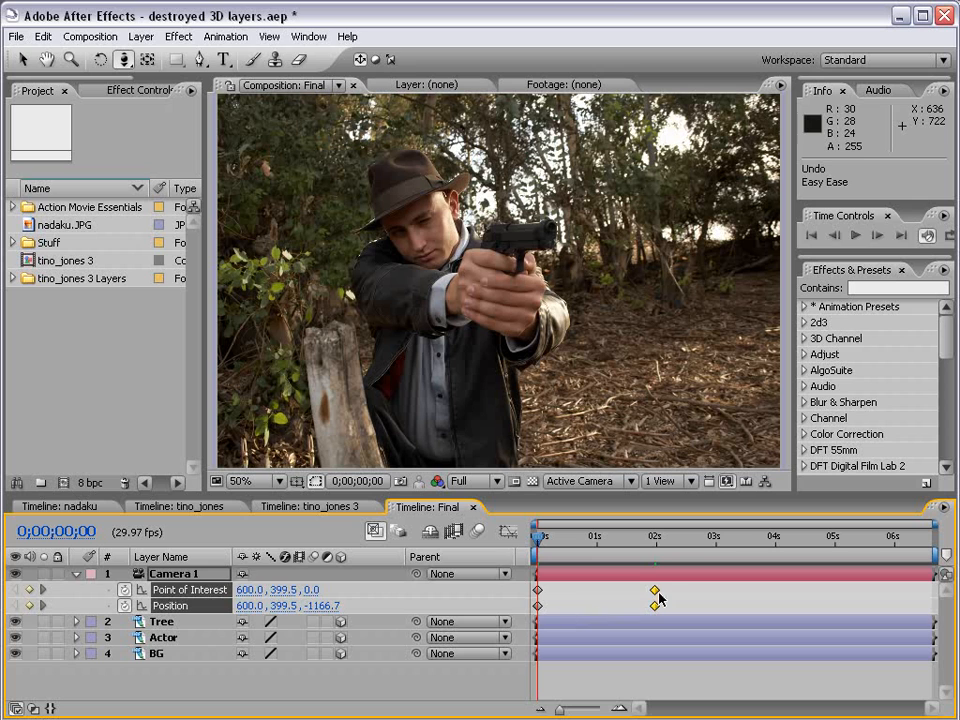
{"action": "key", "text": "Delete"}
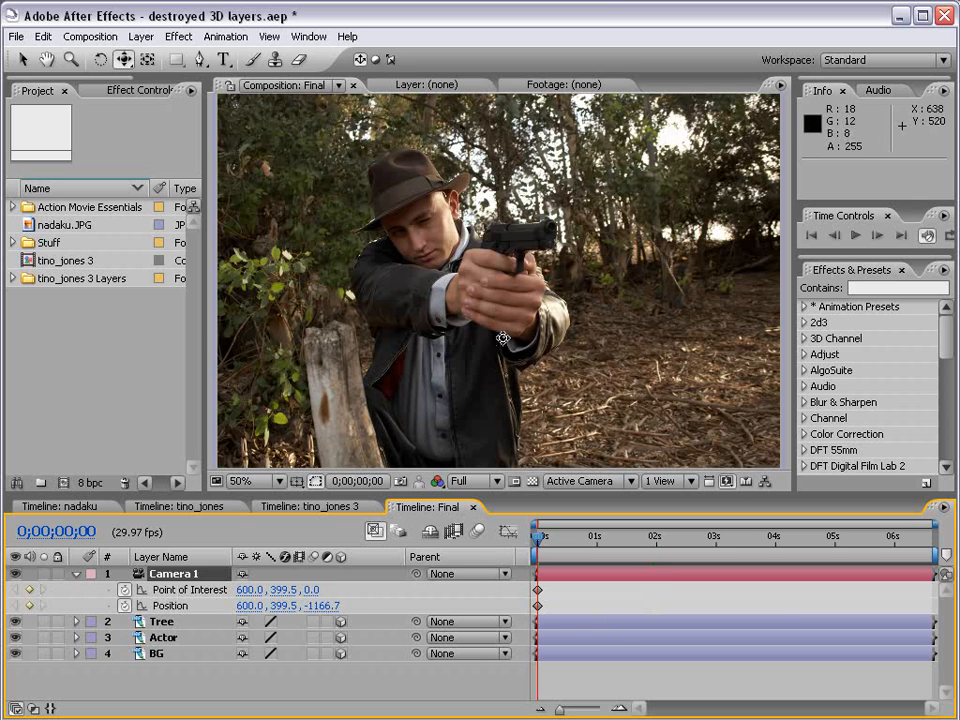
Track the camera from X 972.0 at 0s to X 614.0 by 0;00;01;28.
{"action": "left_click_drag", "start_coordinate": [565, 337], "coordinate": [392, 343]}
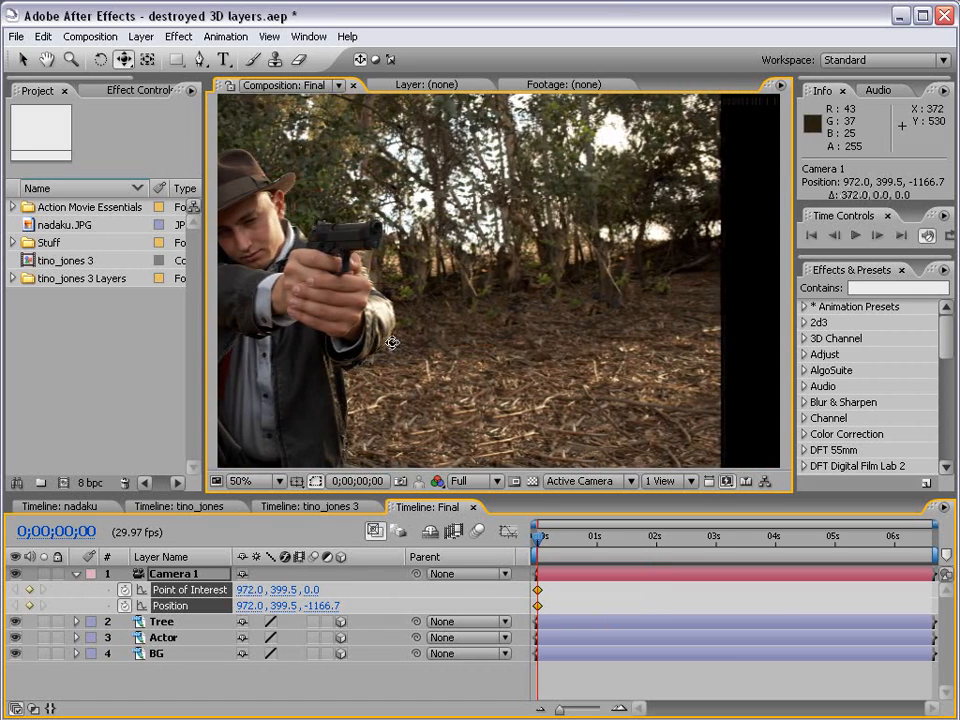
{"action": "left_click_drag", "start_coordinate": [540, 541], "coordinate": [652, 546]}
{"action": "left_click_drag", "start_coordinate": [310, 326], "coordinate": [533, 336]}
{"action": "left_click", "coordinate": [612, 547]}
{"action": "key", "text": "Home"}
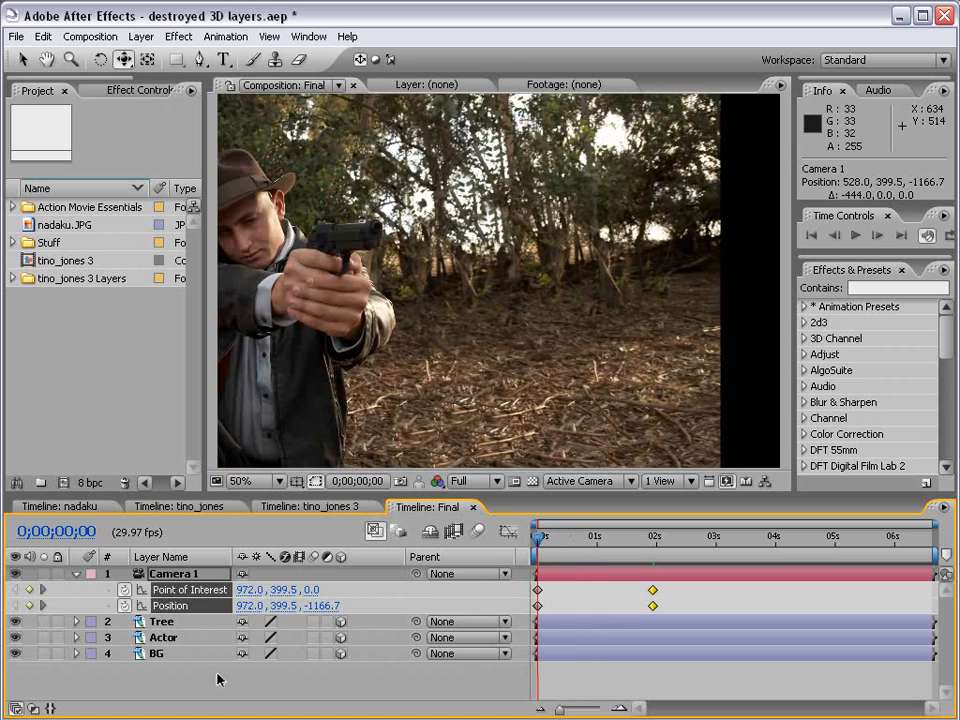
{"action": "key", "text": "v"}
{"action": "left_click", "coordinate": [156, 653]}
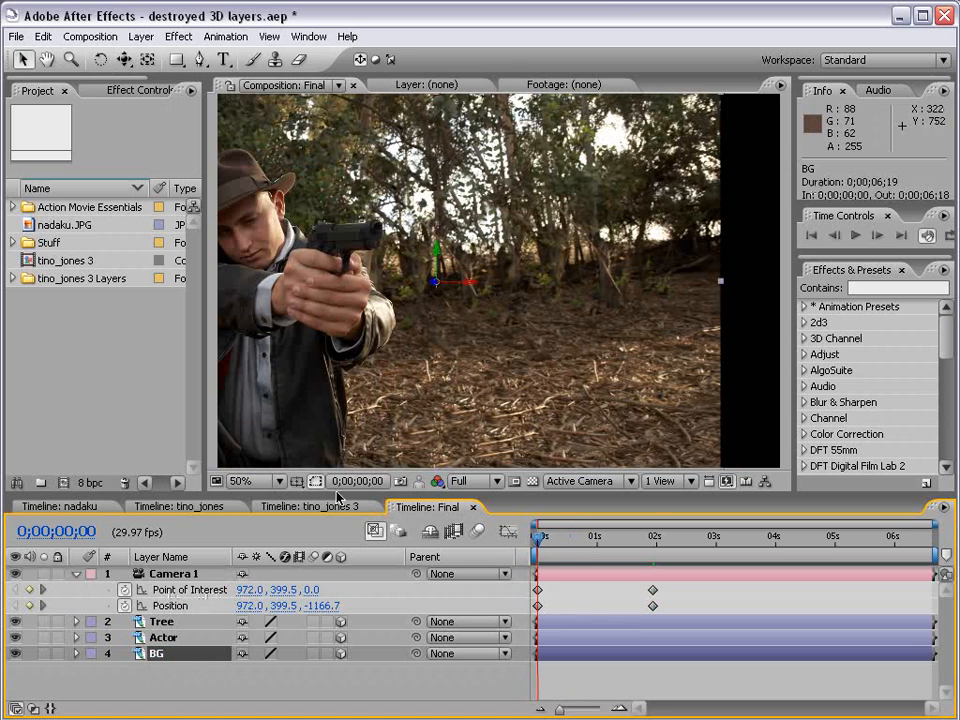
Scale the BG layer to 320.6% and shift it right along X.
{"action": "key", "text": "s"}
{"action": "left_click_drag", "start_coordinate": [340, 669], "coordinate": [436, 553]}
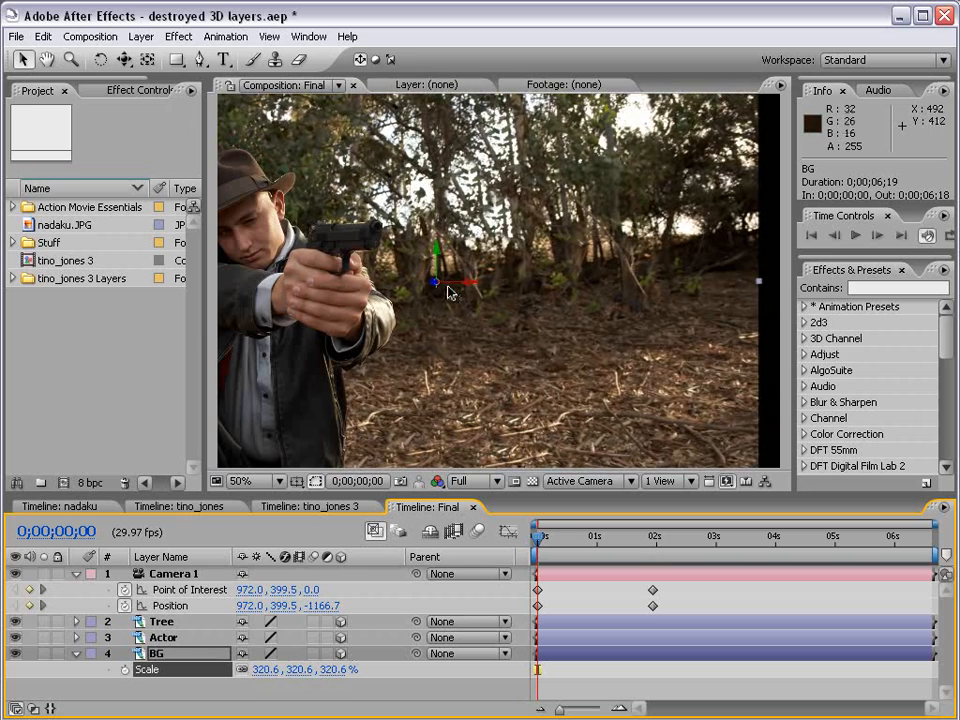
{"action": "left_click_drag", "start_coordinate": [455, 289], "coordinate": [541, 272]}
{"action": "left_click_drag", "start_coordinate": [551, 547], "coordinate": [651, 533]}
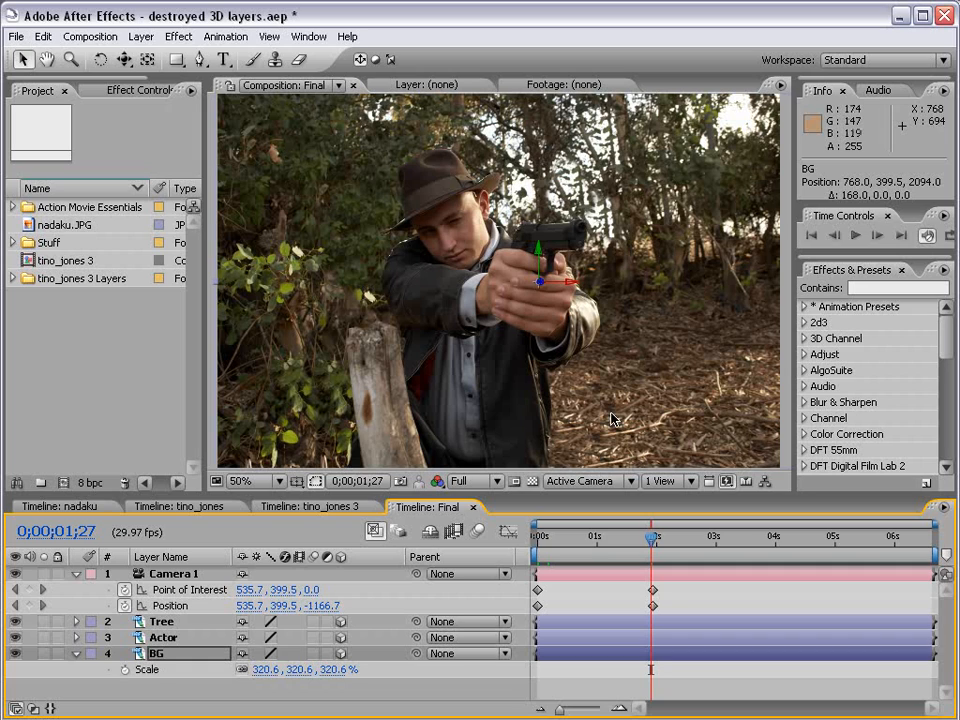
Move the Tree stump sideways to X 872, checking framing at 0s and 2s at 25% zoom.
{"action": "left_click", "coordinate": [165, 621]}
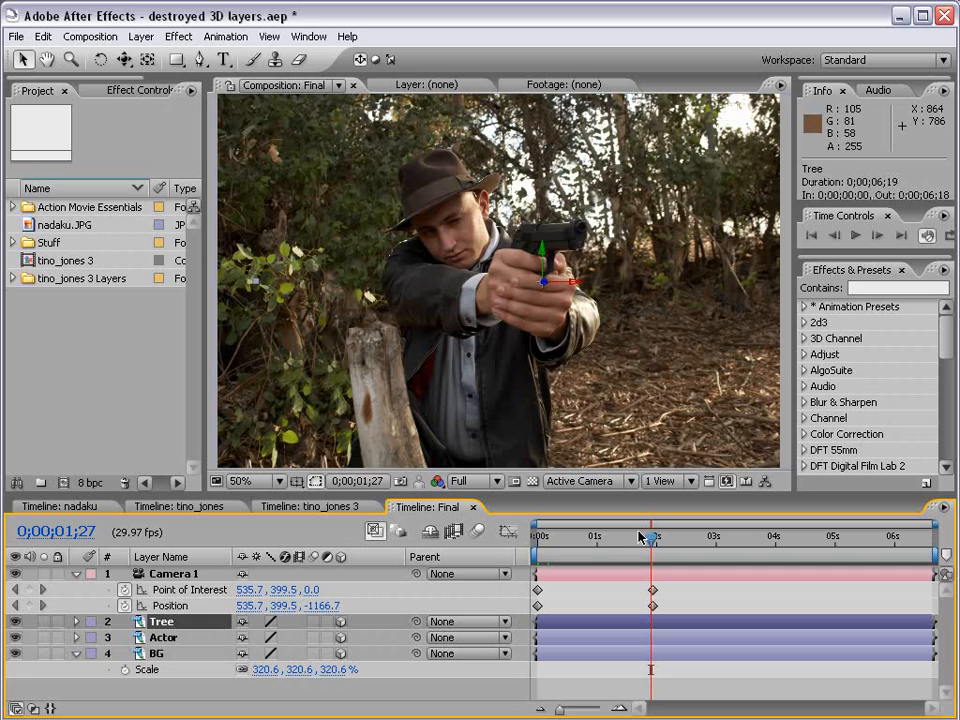
{"action": "left_click_drag", "start_coordinate": [568, 285], "coordinate": [780, 301]}
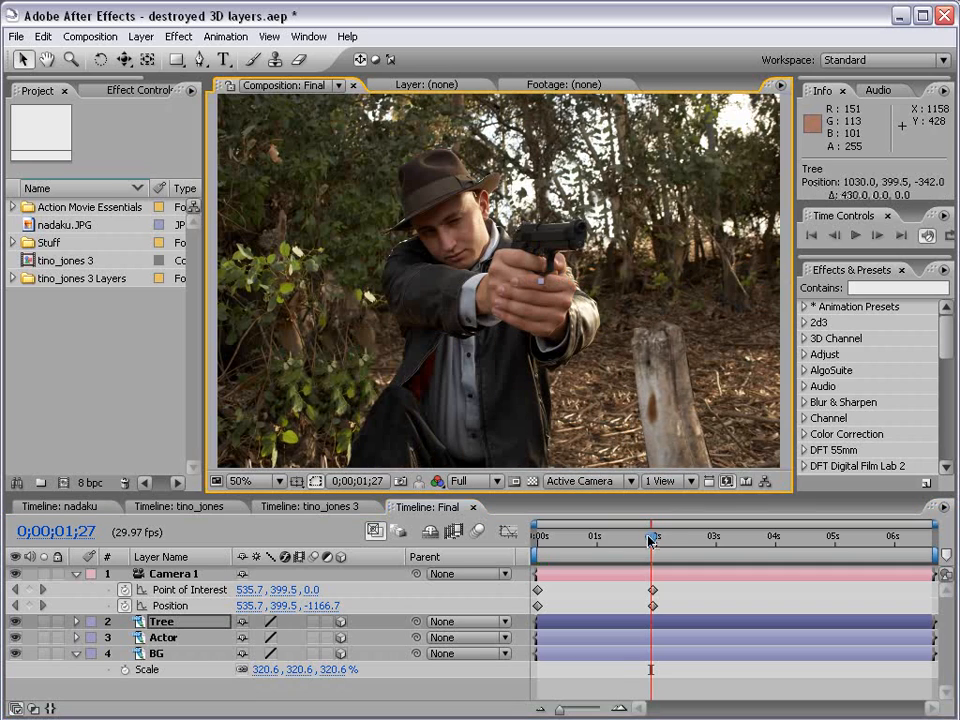
{"action": "left_click_drag", "start_coordinate": [650, 540], "coordinate": [510, 553]}
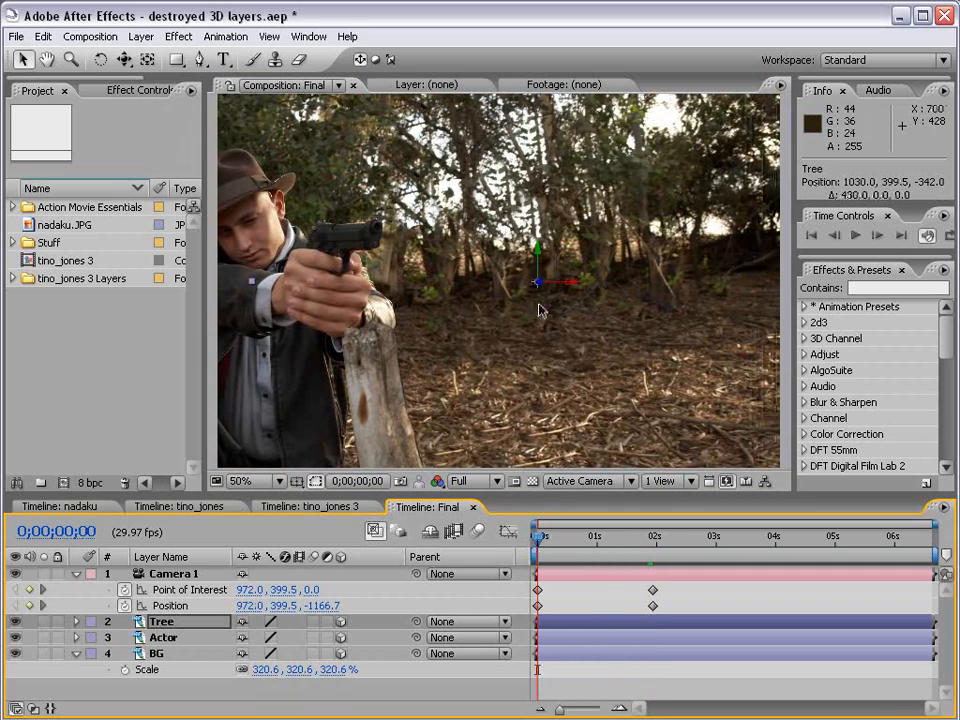
{"action": "left_click_drag", "start_coordinate": [560, 289], "coordinate": [600, 352]}
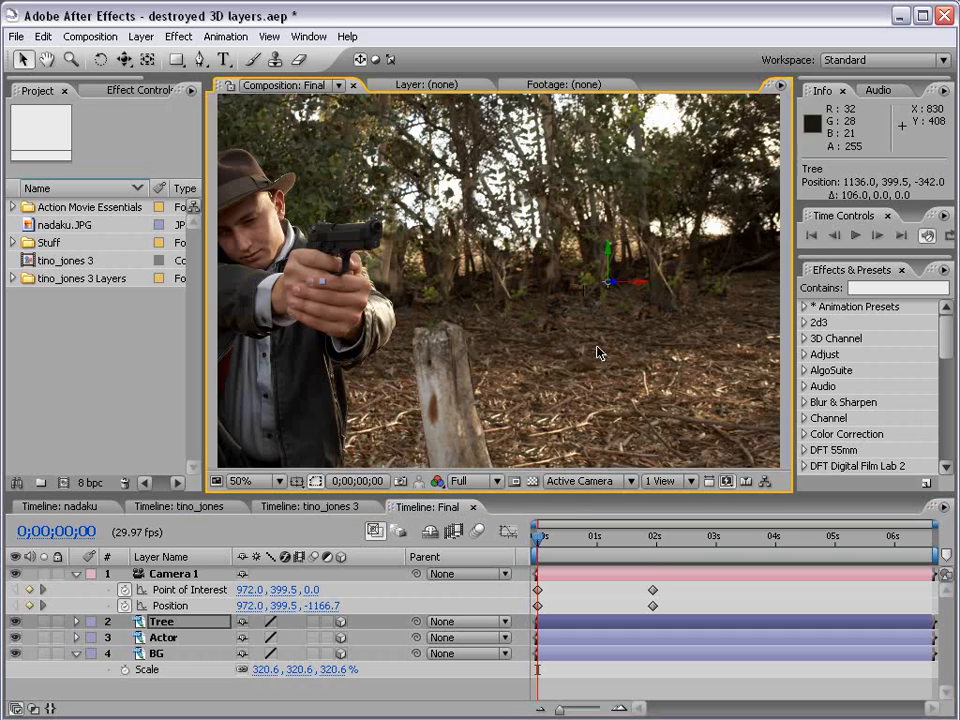
{"action": "mouse_move", "coordinate": [548, 546]}
{"action": "left_mouse_down"}
{"action": "mouse_move", "coordinate": [647, 540]}
{"action": "mouse_move", "coordinate": [538, 545]}
{"action": "left_mouse_up"}
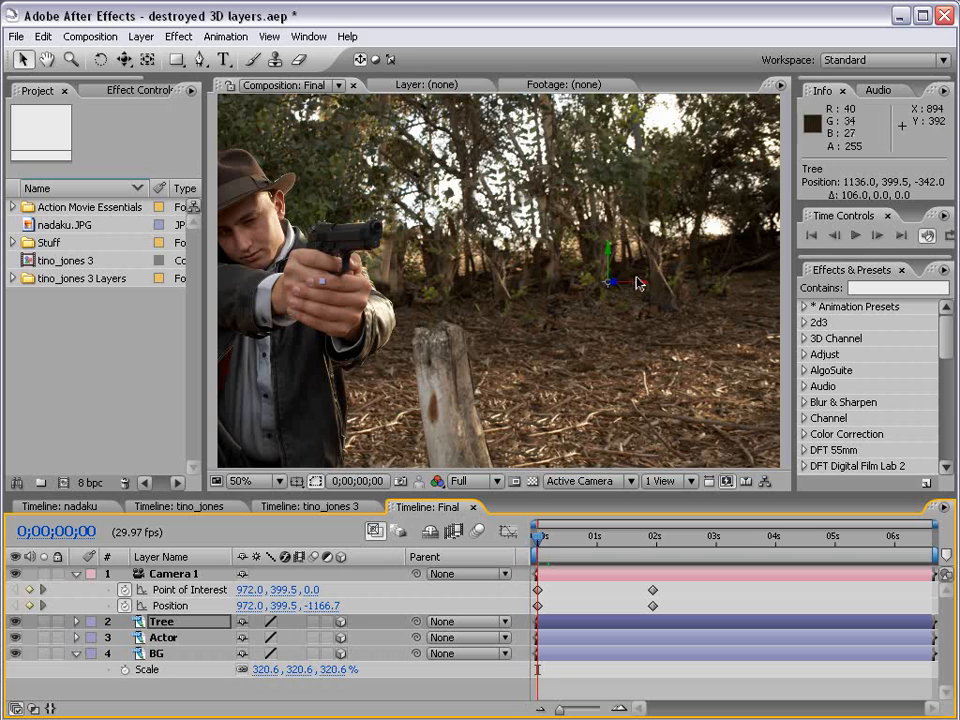
{"action": "left_click_drag", "start_coordinate": [640, 290], "coordinate": [422, 282]}
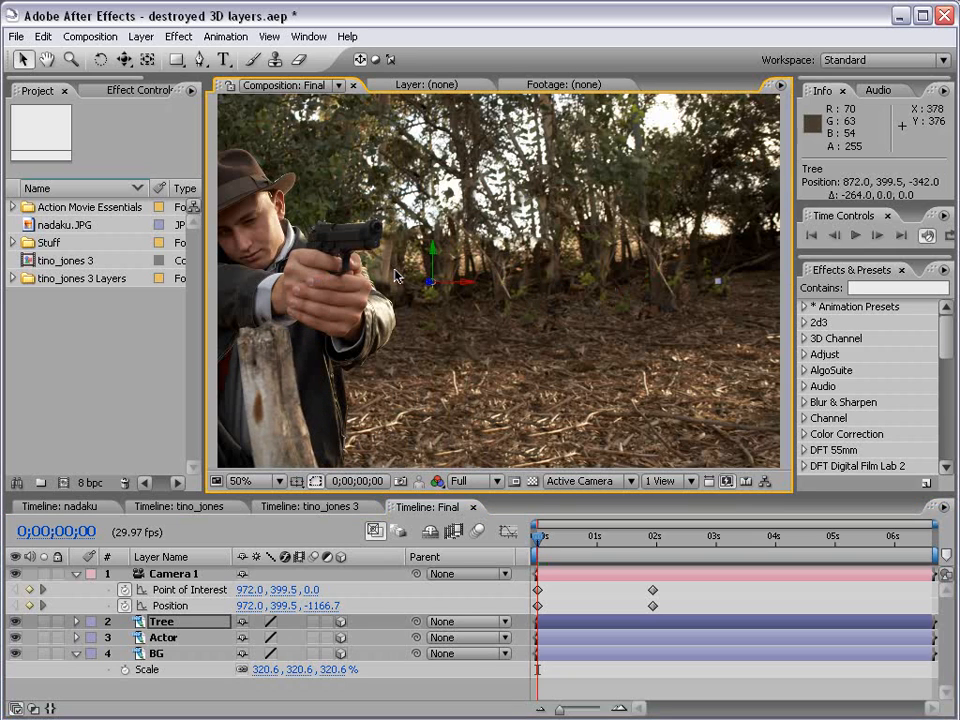
{"action": "key", "text": "comma"}
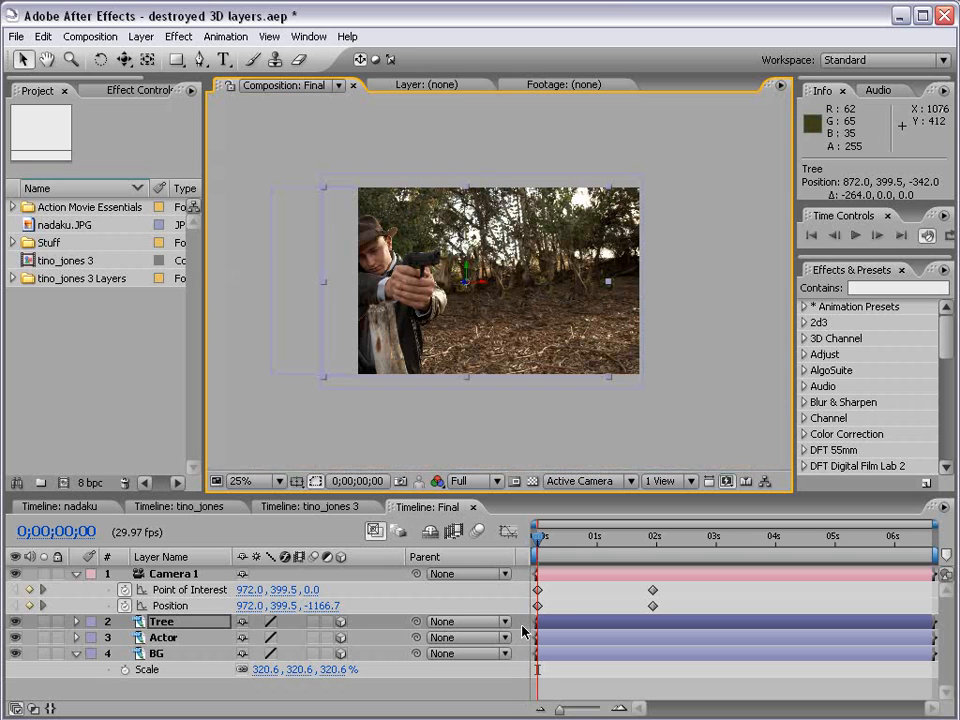
{"action": "left_click_drag", "start_coordinate": [545, 540], "coordinate": [652, 549]}
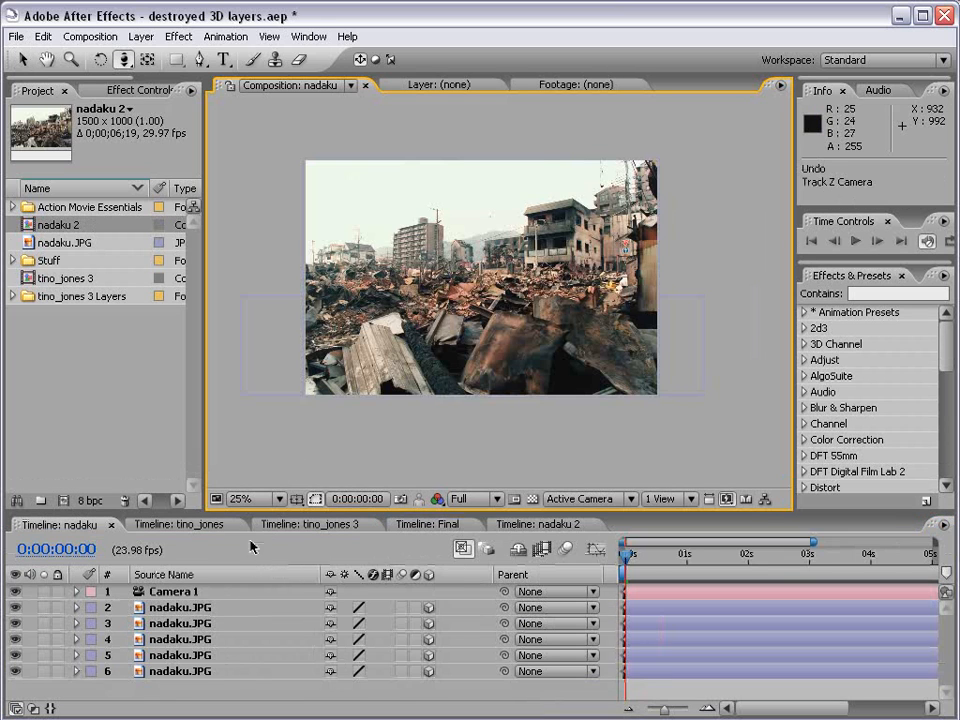
{"action": "left_click", "coordinate": [188, 525]}
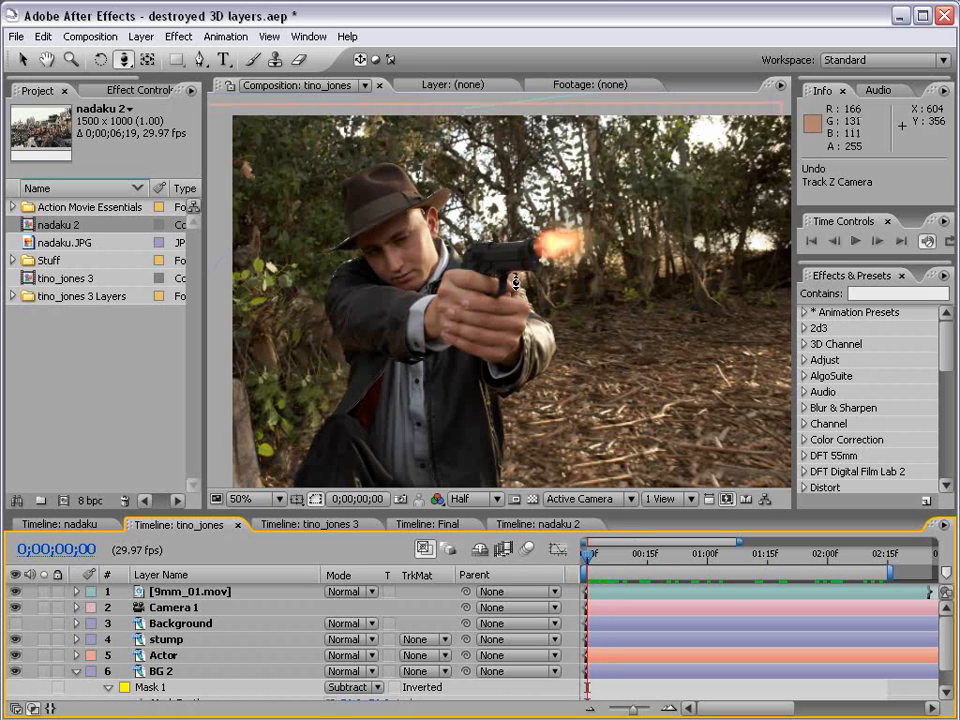
{"action": "left_click_drag", "start_coordinate": [491, 352], "coordinate": [473, 446]}
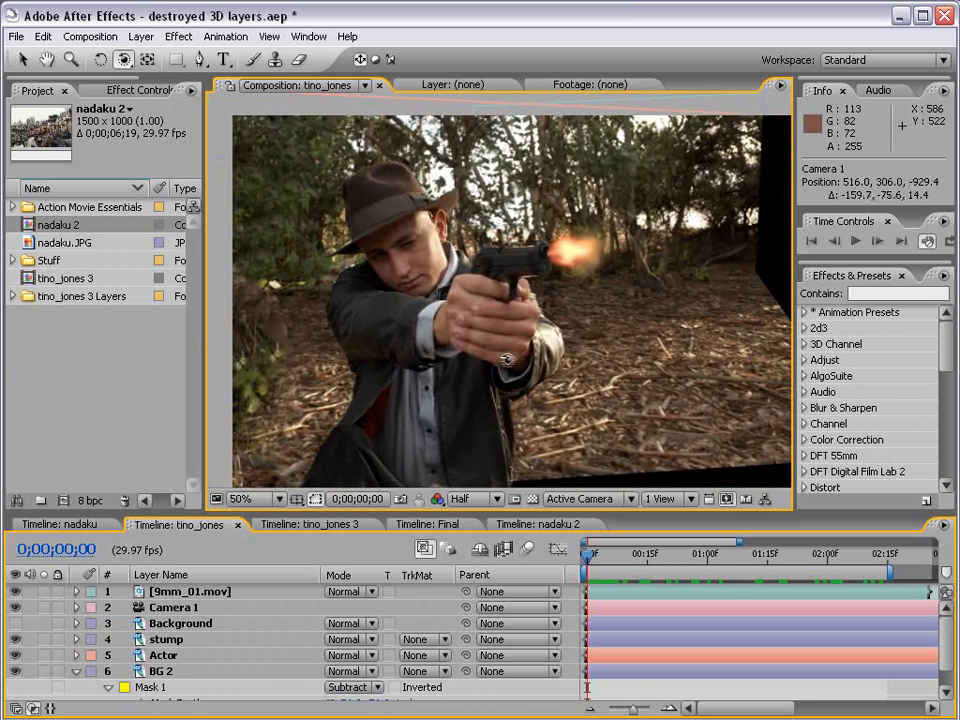
{"action": "left_click", "coordinate": [314, 526]}
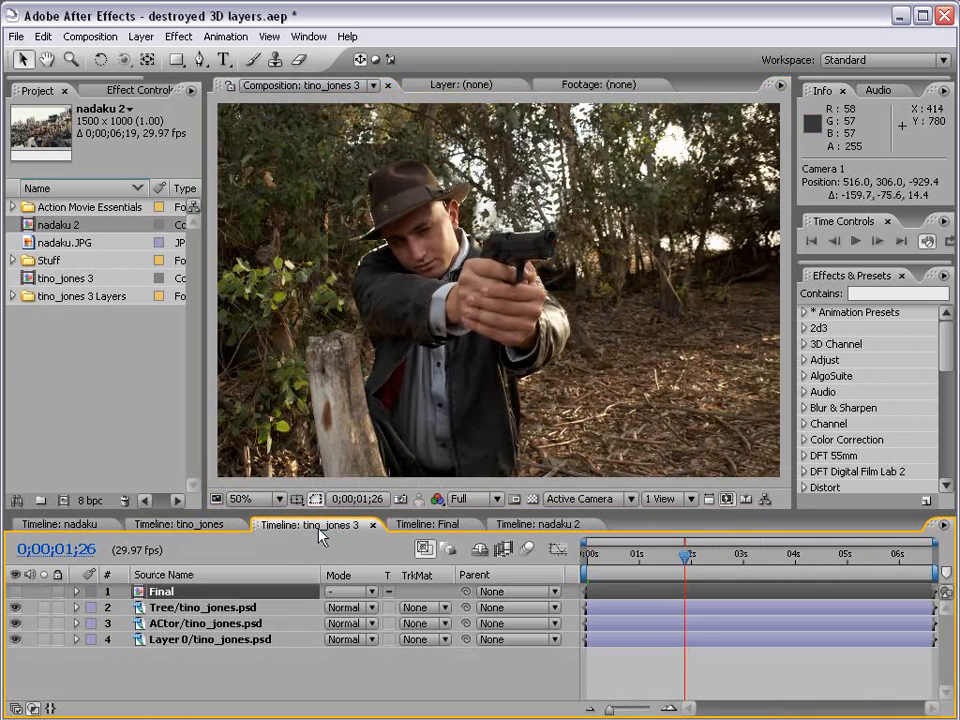
{"action": "left_click", "coordinate": [427, 524]}
{"action": "left_click", "coordinate": [8, 242]}
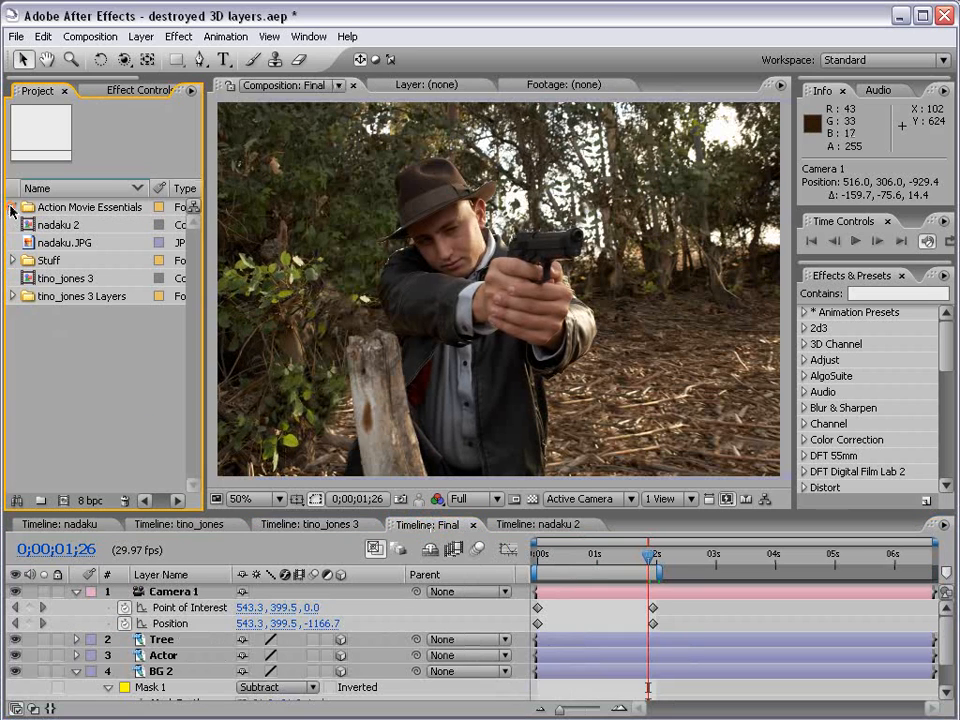
Add 9mm_01.mov from Action Movie Essentials to the Final comp as a freeze frame.
{"action": "left_click", "coordinate": [12, 207]}
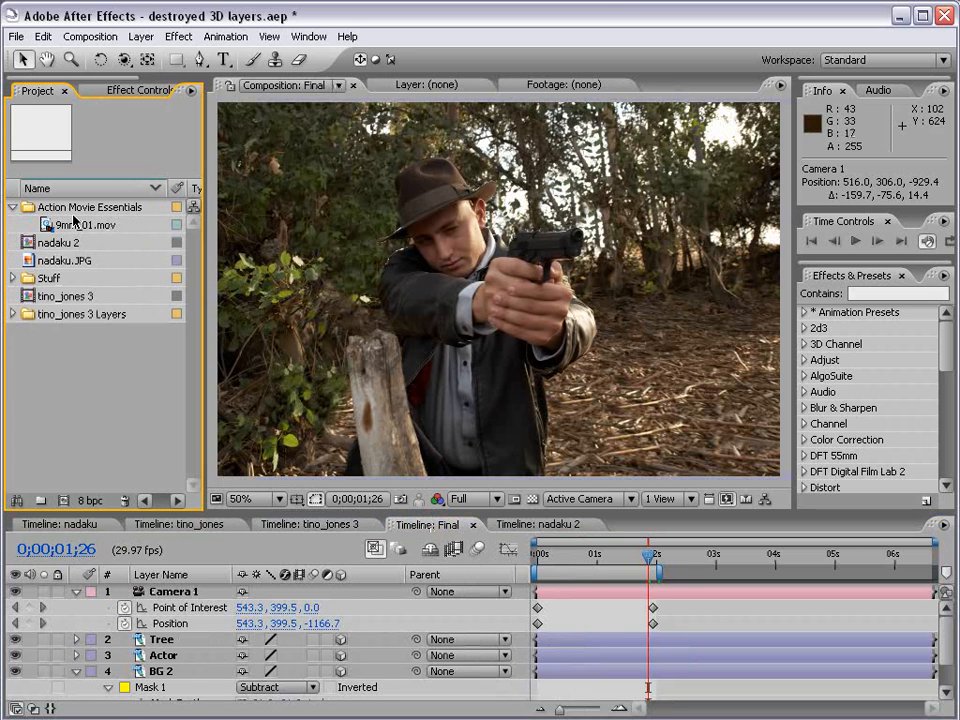
{"action": "left_click_drag", "start_coordinate": [48, 224], "coordinate": [613, 250]}
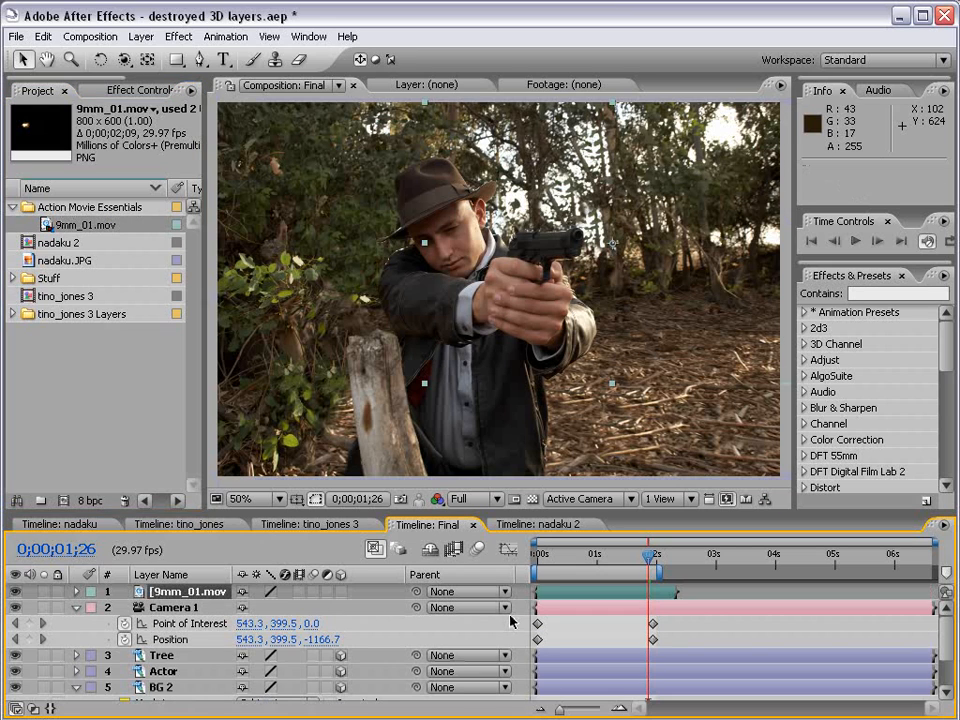
{"action": "left_click_drag", "start_coordinate": [650, 556], "coordinate": [525, 570]}
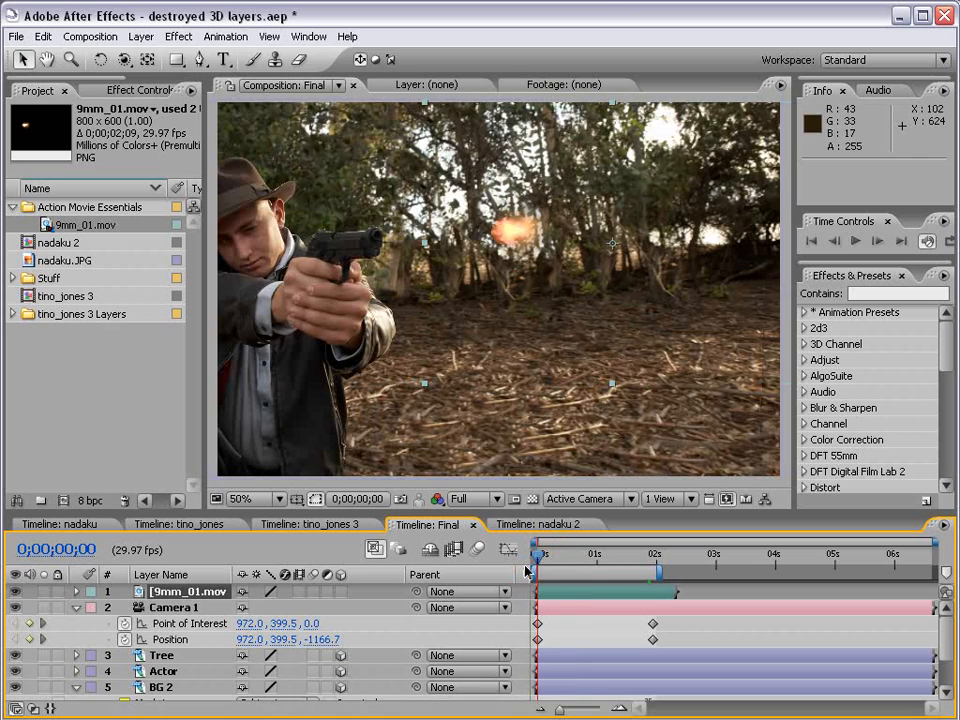
{"action": "right_click", "coordinate": [548, 597]}
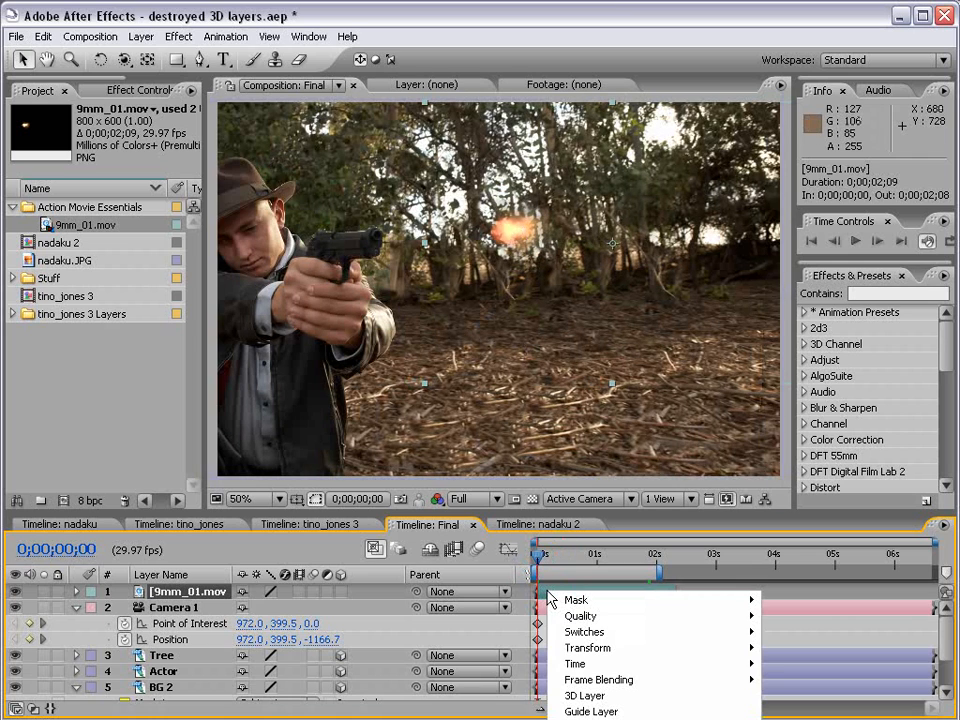
{"action": "mouse_move", "coordinate": [591, 668]}
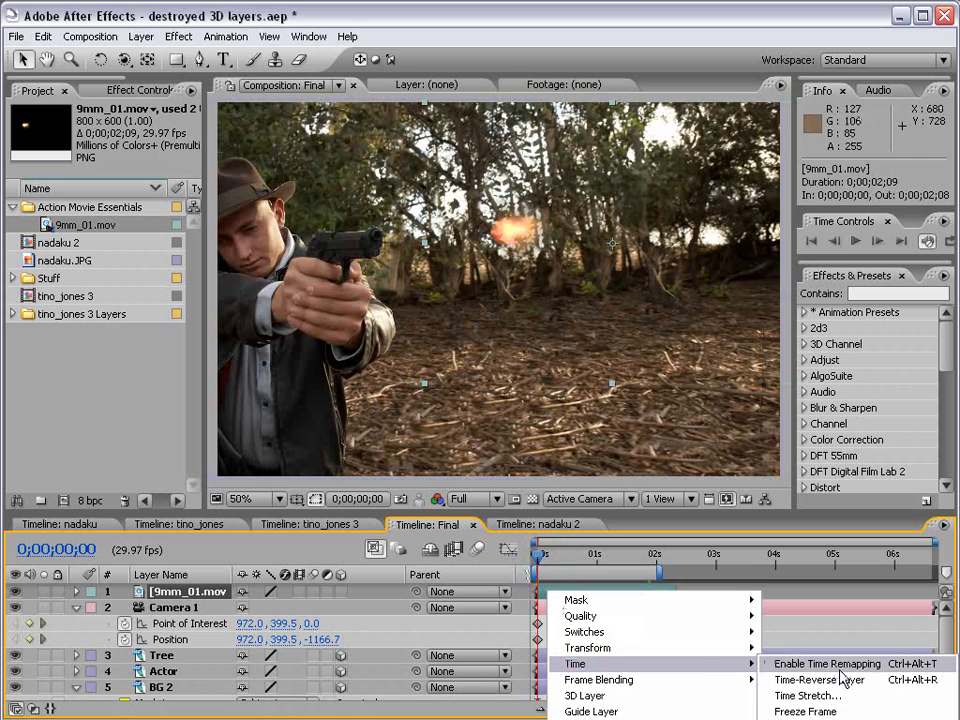
{"action": "left_click", "coordinate": [806, 712]}
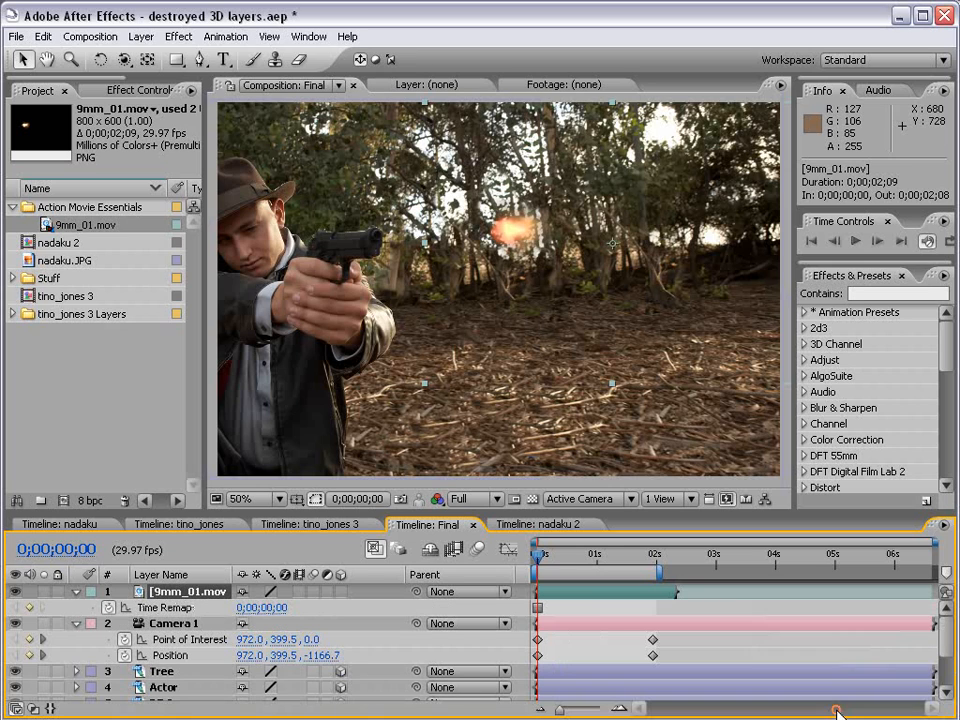
Place the flash on the gun barrel and make it a 3D layer.
{"action": "left_click_drag", "start_coordinate": [574, 242], "coordinate": [452, 253]}
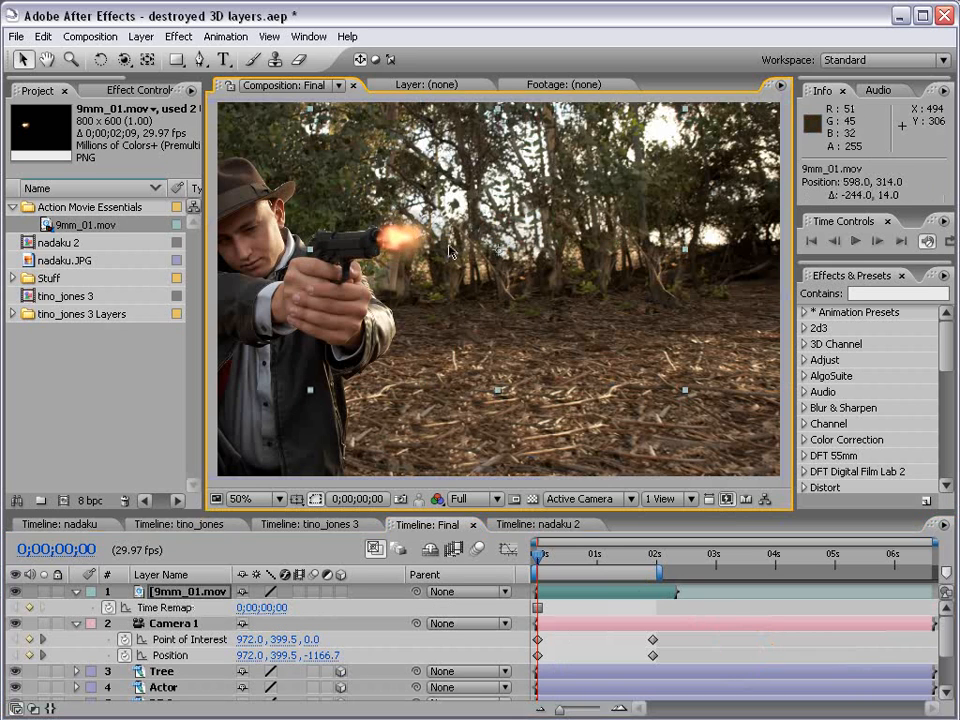
{"action": "left_click", "coordinate": [340, 592]}
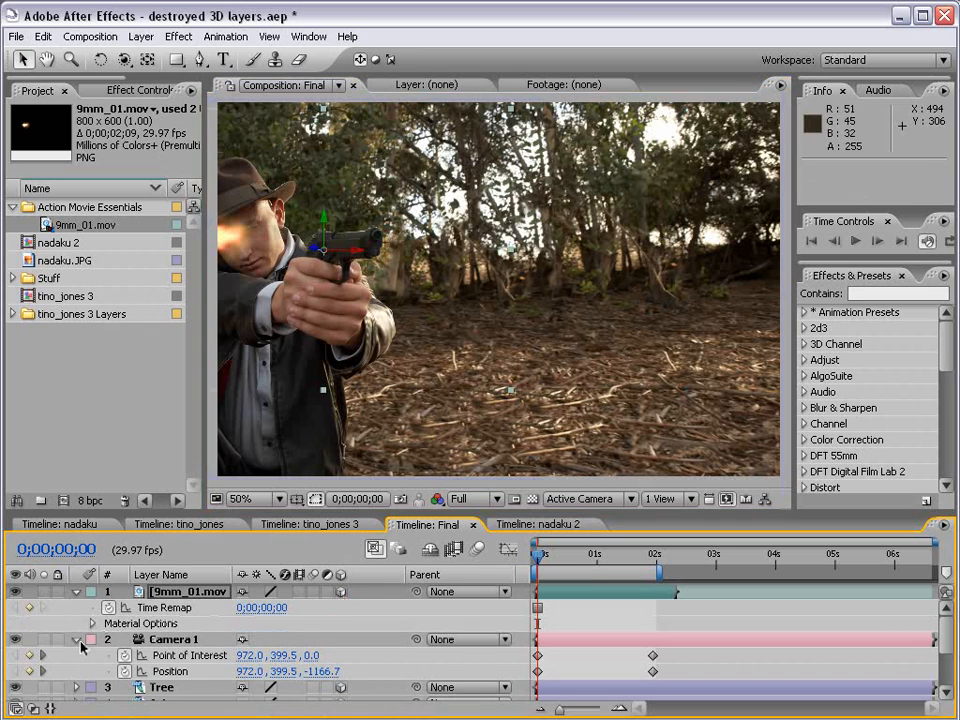
{"action": "left_click", "coordinate": [76, 639]}
{"action": "left_click", "coordinate": [76, 591]}
Slide the flash to the muzzle, raise it, rotate it 28° on Y, and orbit to verify.
{"action": "left_click_drag", "start_coordinate": [340, 268], "coordinate": [556, 228]}
{"action": "key", "text": "w"}
{"action": "key", "text": "v"}
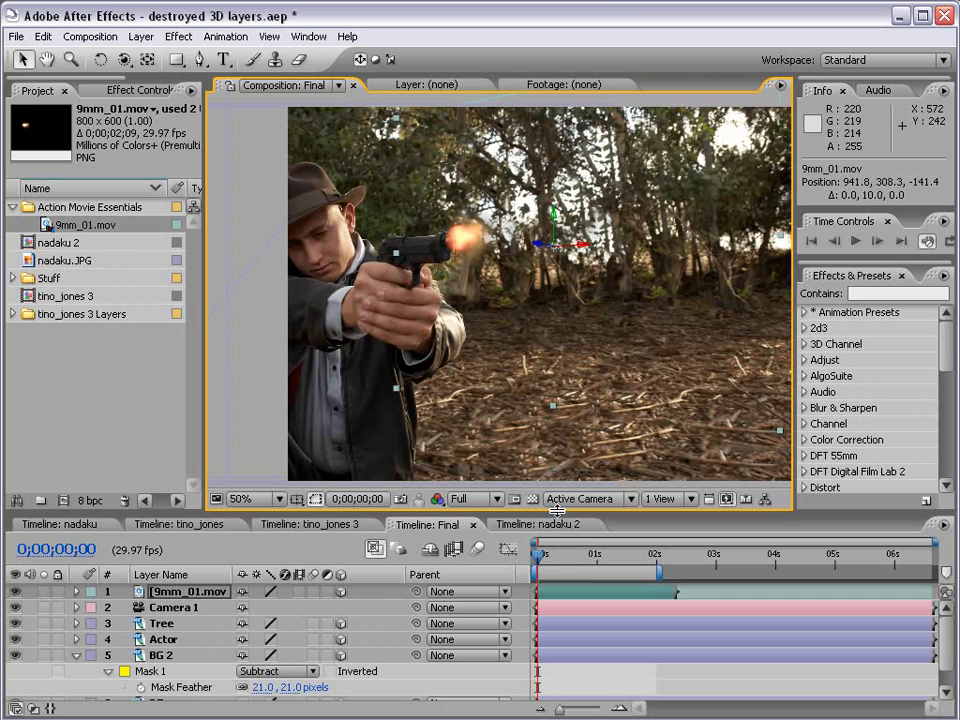
{"action": "key", "text": "c"}
{"action": "mouse_move", "coordinate": [395, 287]}
{"action": "left_mouse_down"}
{"action": "mouse_move", "coordinate": [476, 287]}
{"action": "mouse_move", "coordinate": [400, 287]}
{"action": "left_mouse_up"}
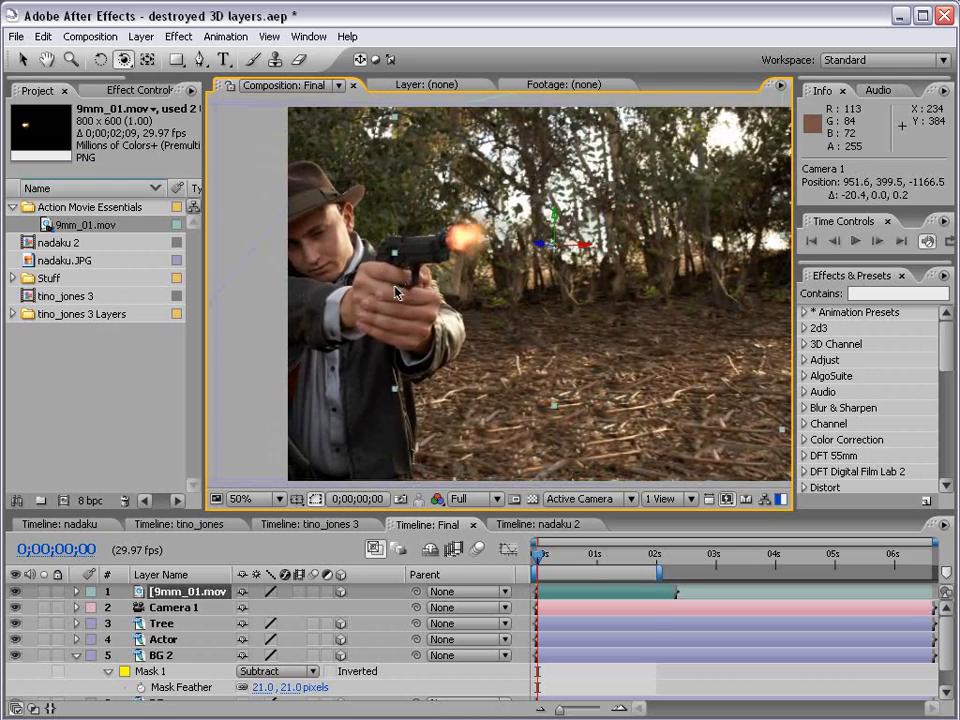